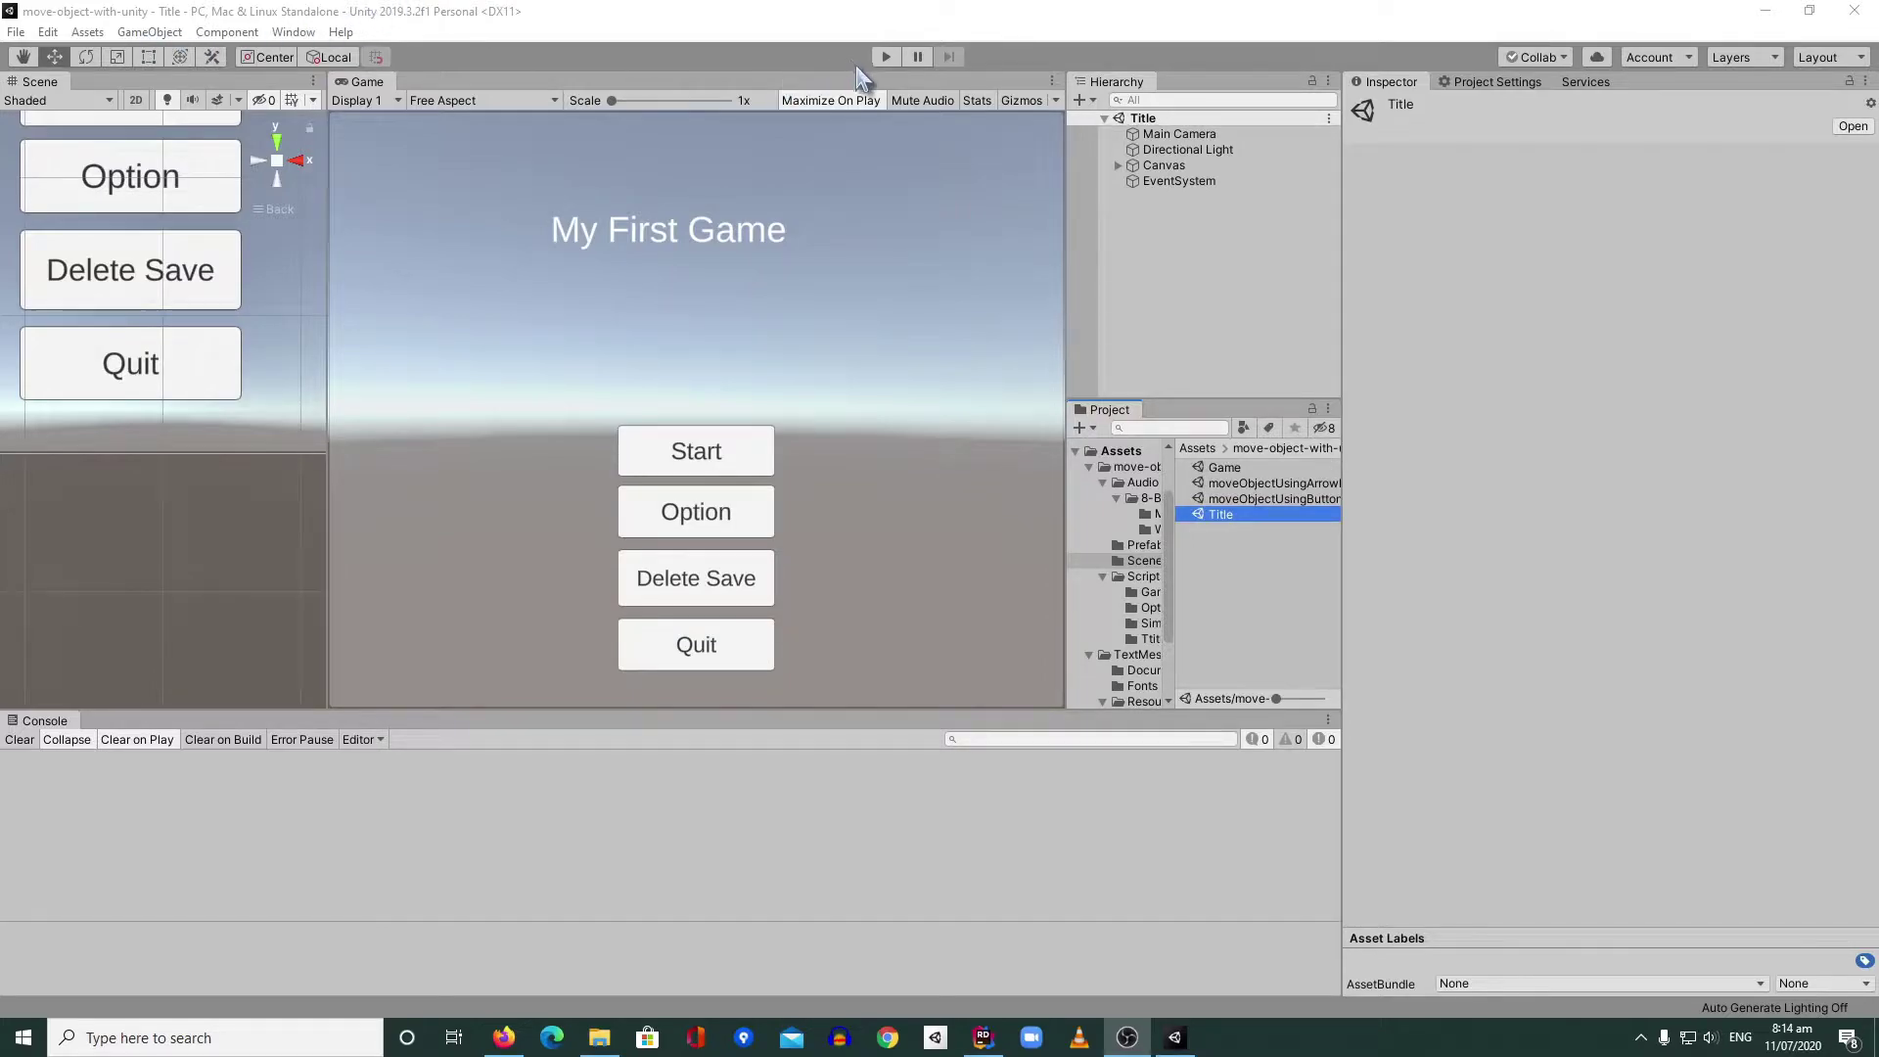
- Focus the game preview showing the My First Game title menu in the Title scene
{"action": "left_click", "coordinate": [711, 451]}
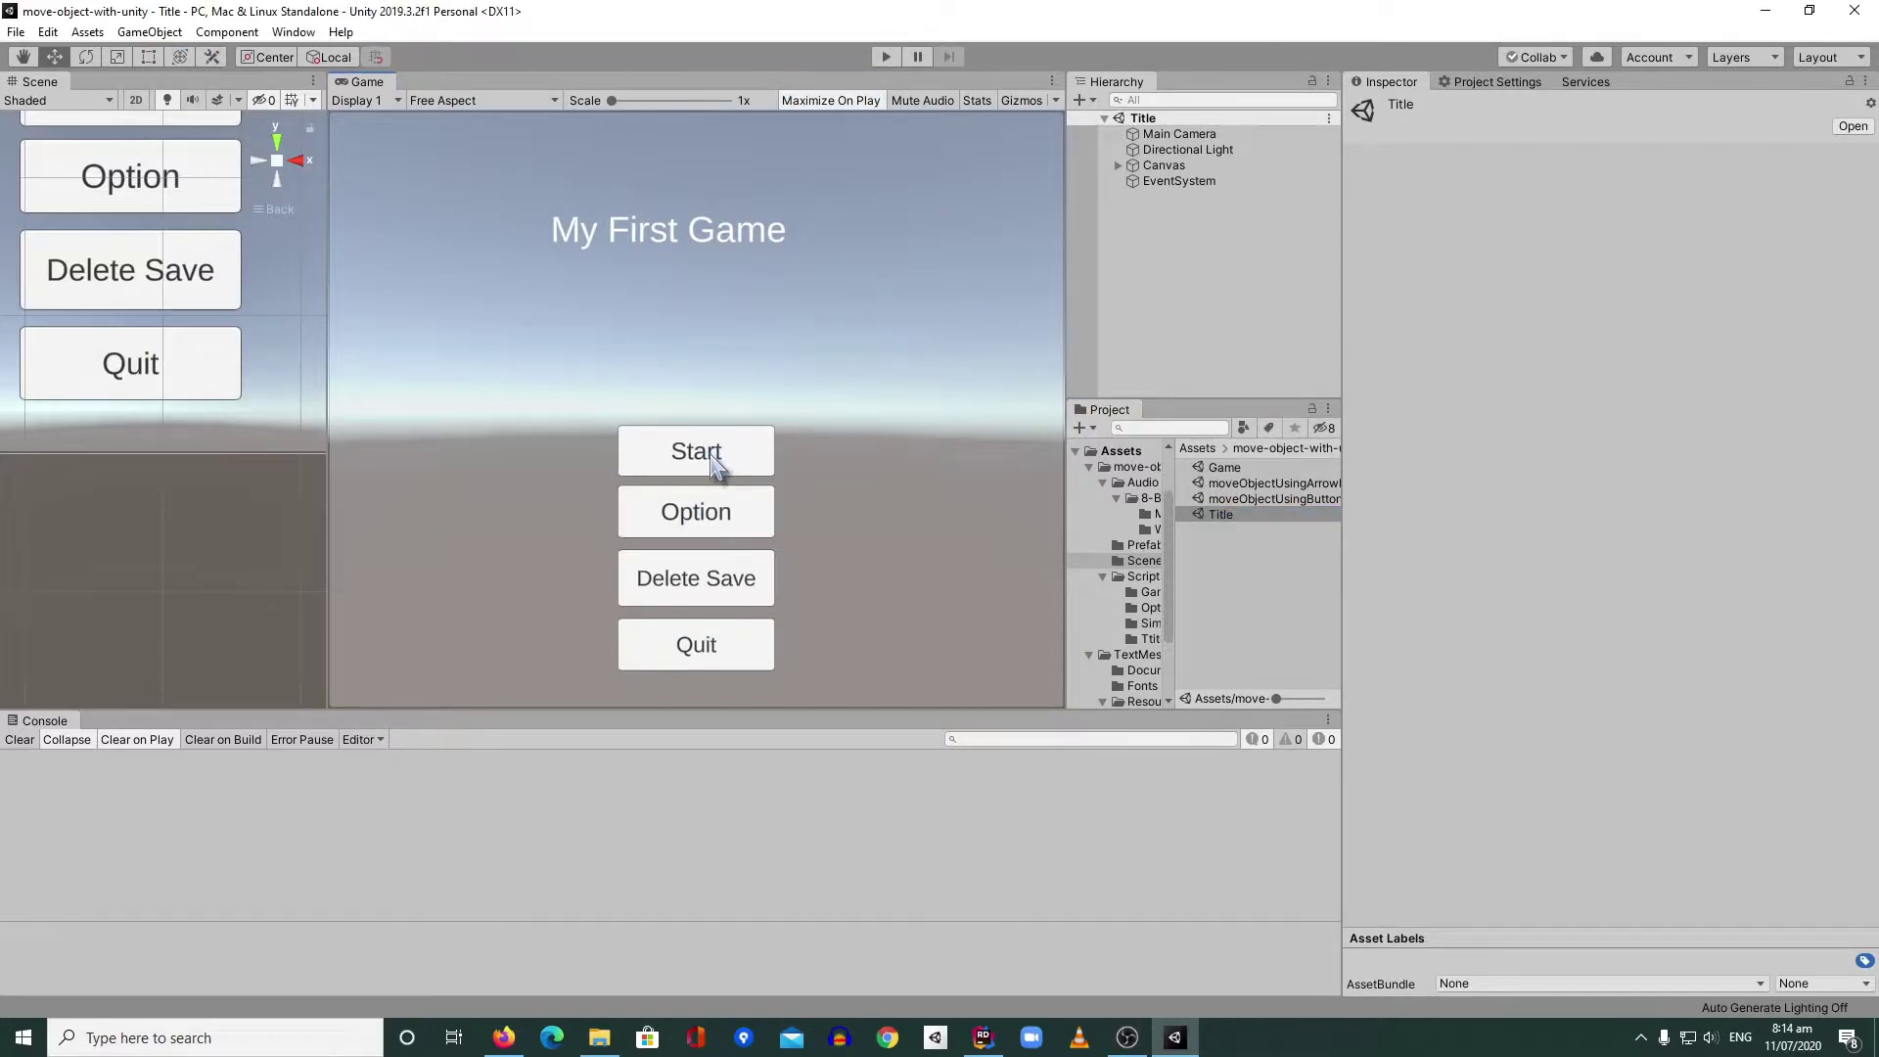
- Enter Play mode, start the game and steer the cube left and right to score the final point
{"action": "left_click", "coordinate": [886, 57]}
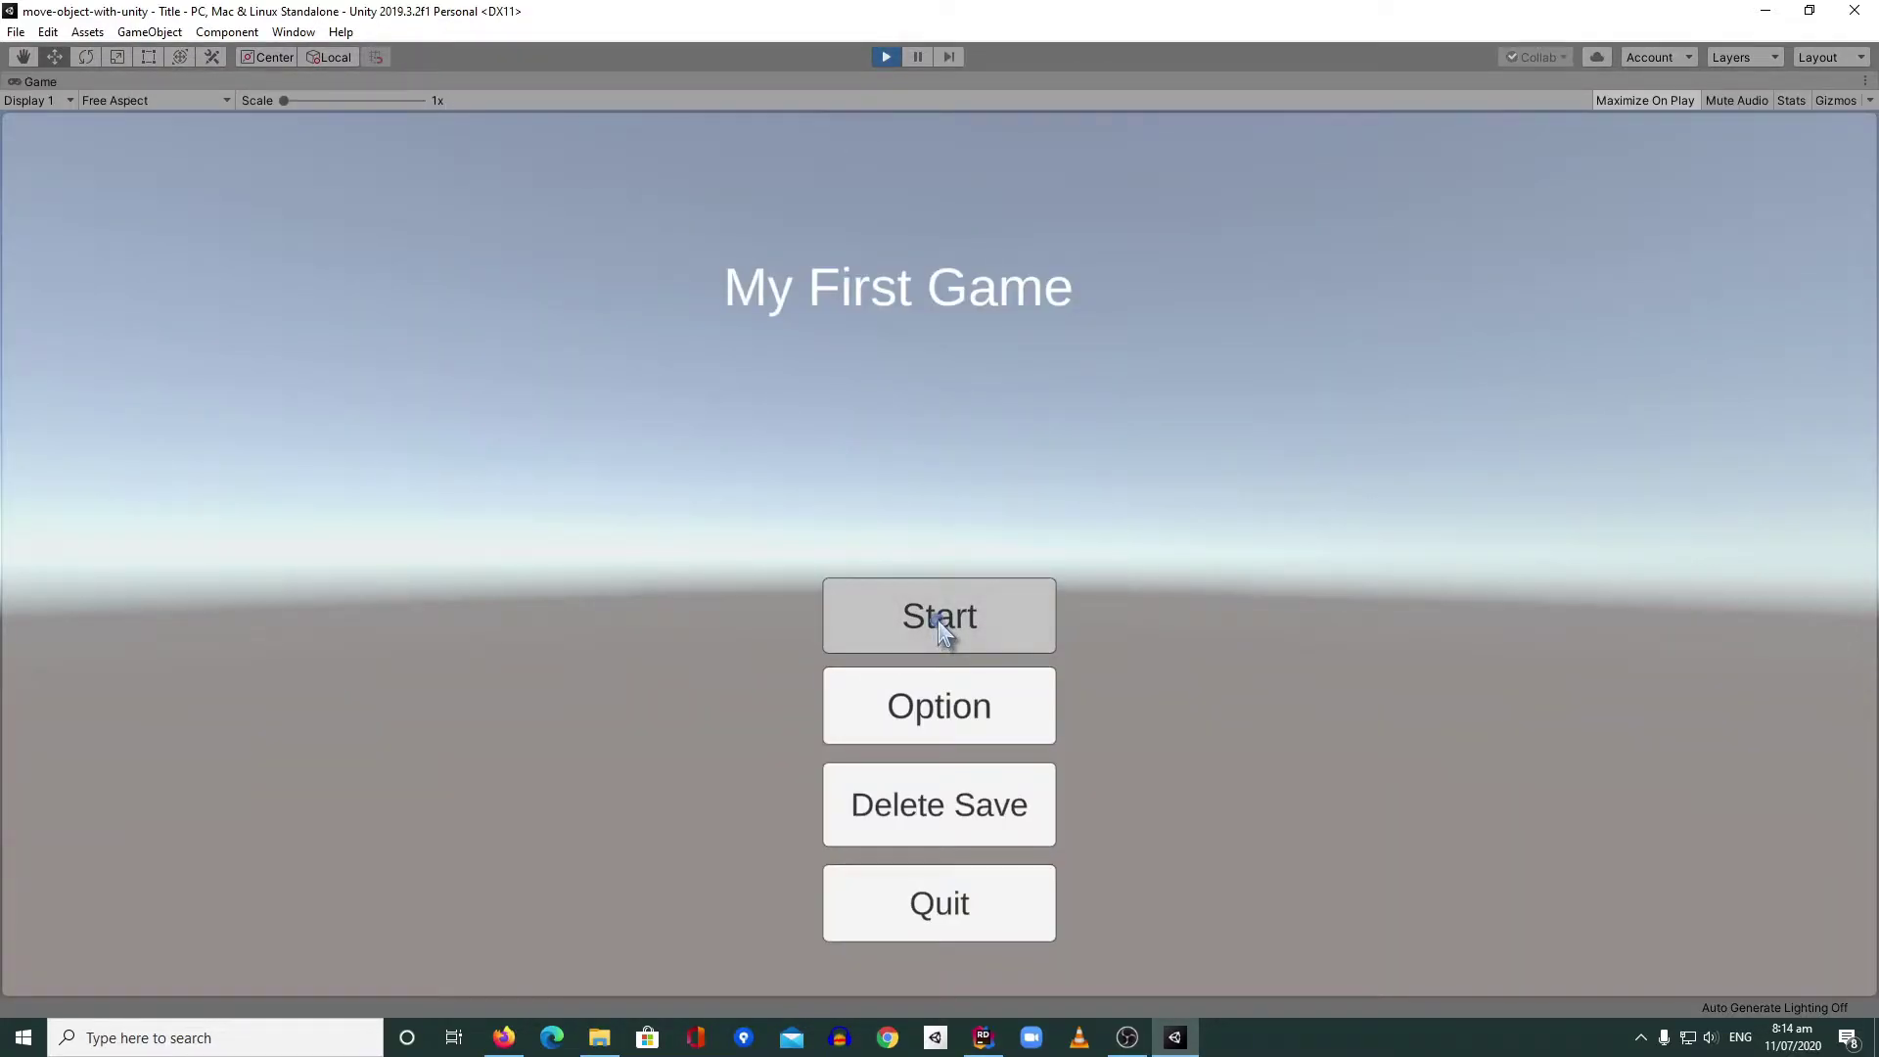
{"action": "left_click", "coordinate": [939, 624]}
{"action": "key", "text": "Right"}
{"action": "key", "text": "Left"}
{"action": "key", "text": "Right"}
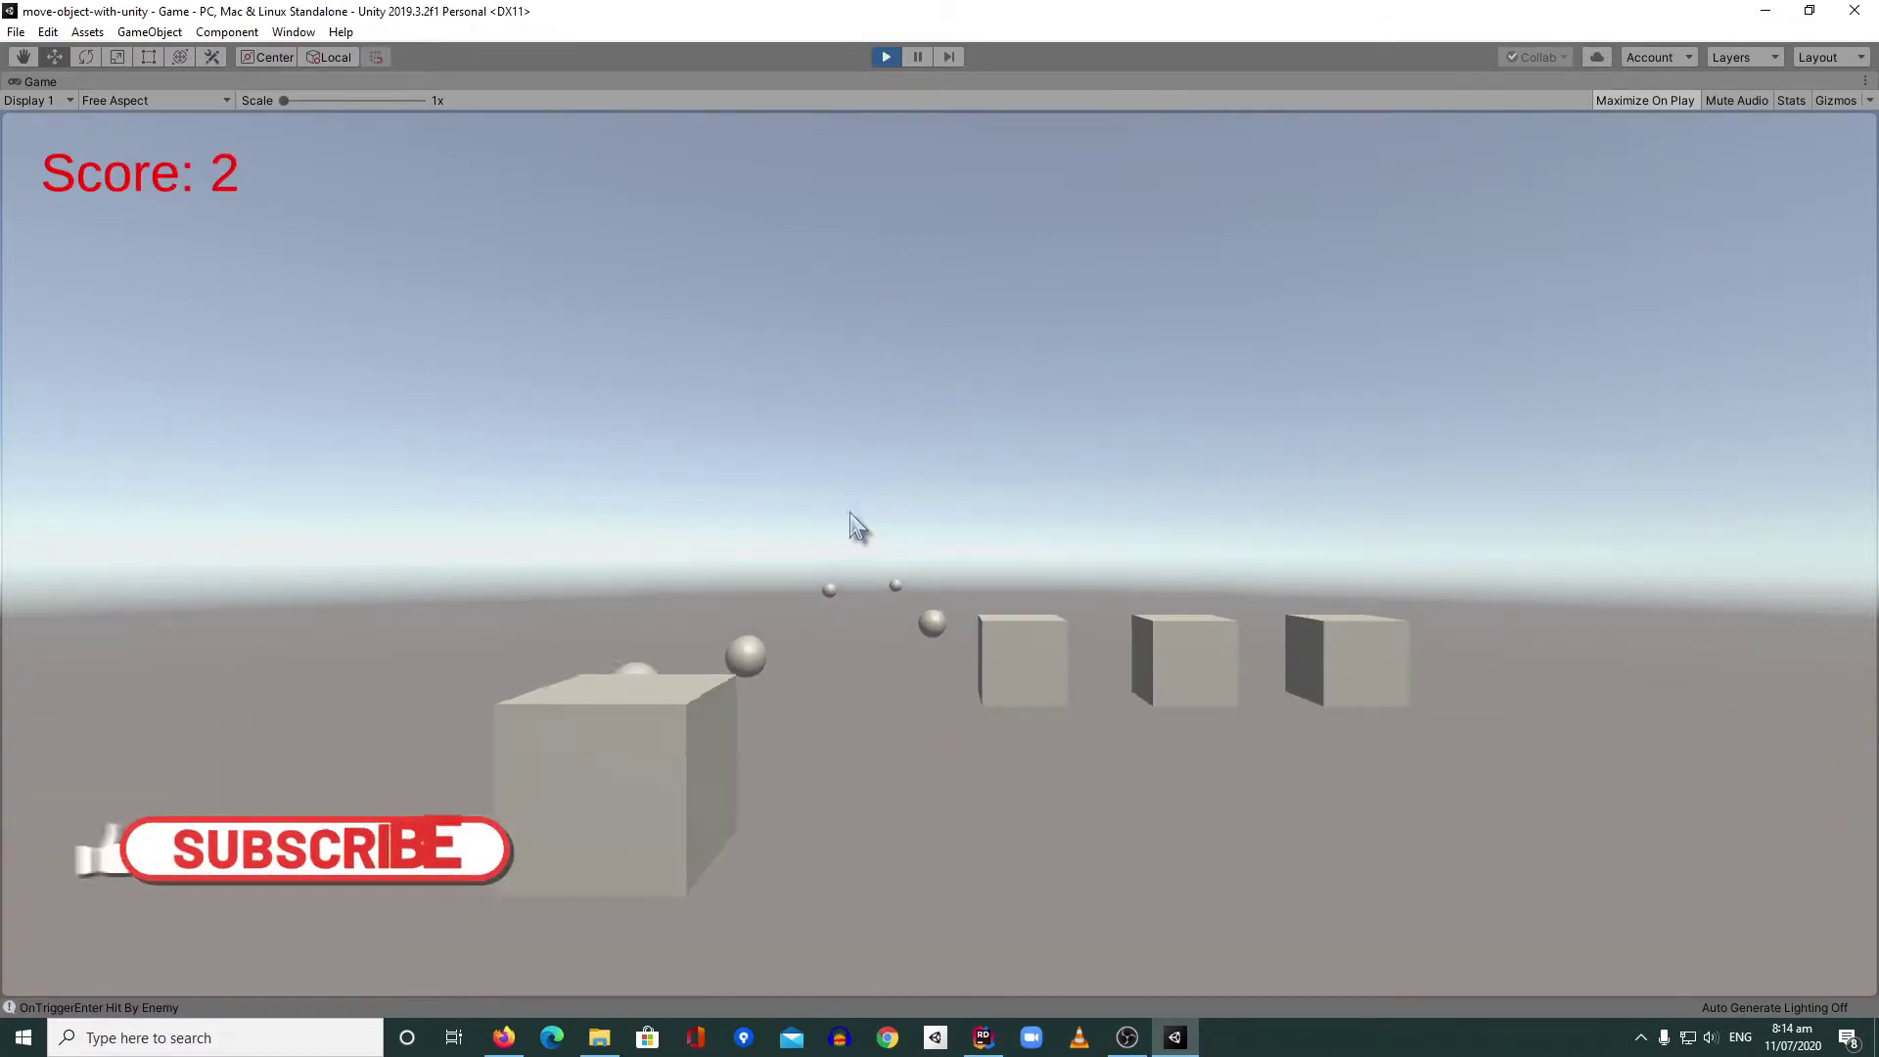
{"action": "key", "text": "Right"}
{"action": "key", "text": "Left"}
{"action": "key", "text": "Right"}
{"action": "key", "text": "Right"}
{"action": "key", "text": "Left"}
{"action": "key", "text": "Right"}
{"action": "key", "text": "Left"}
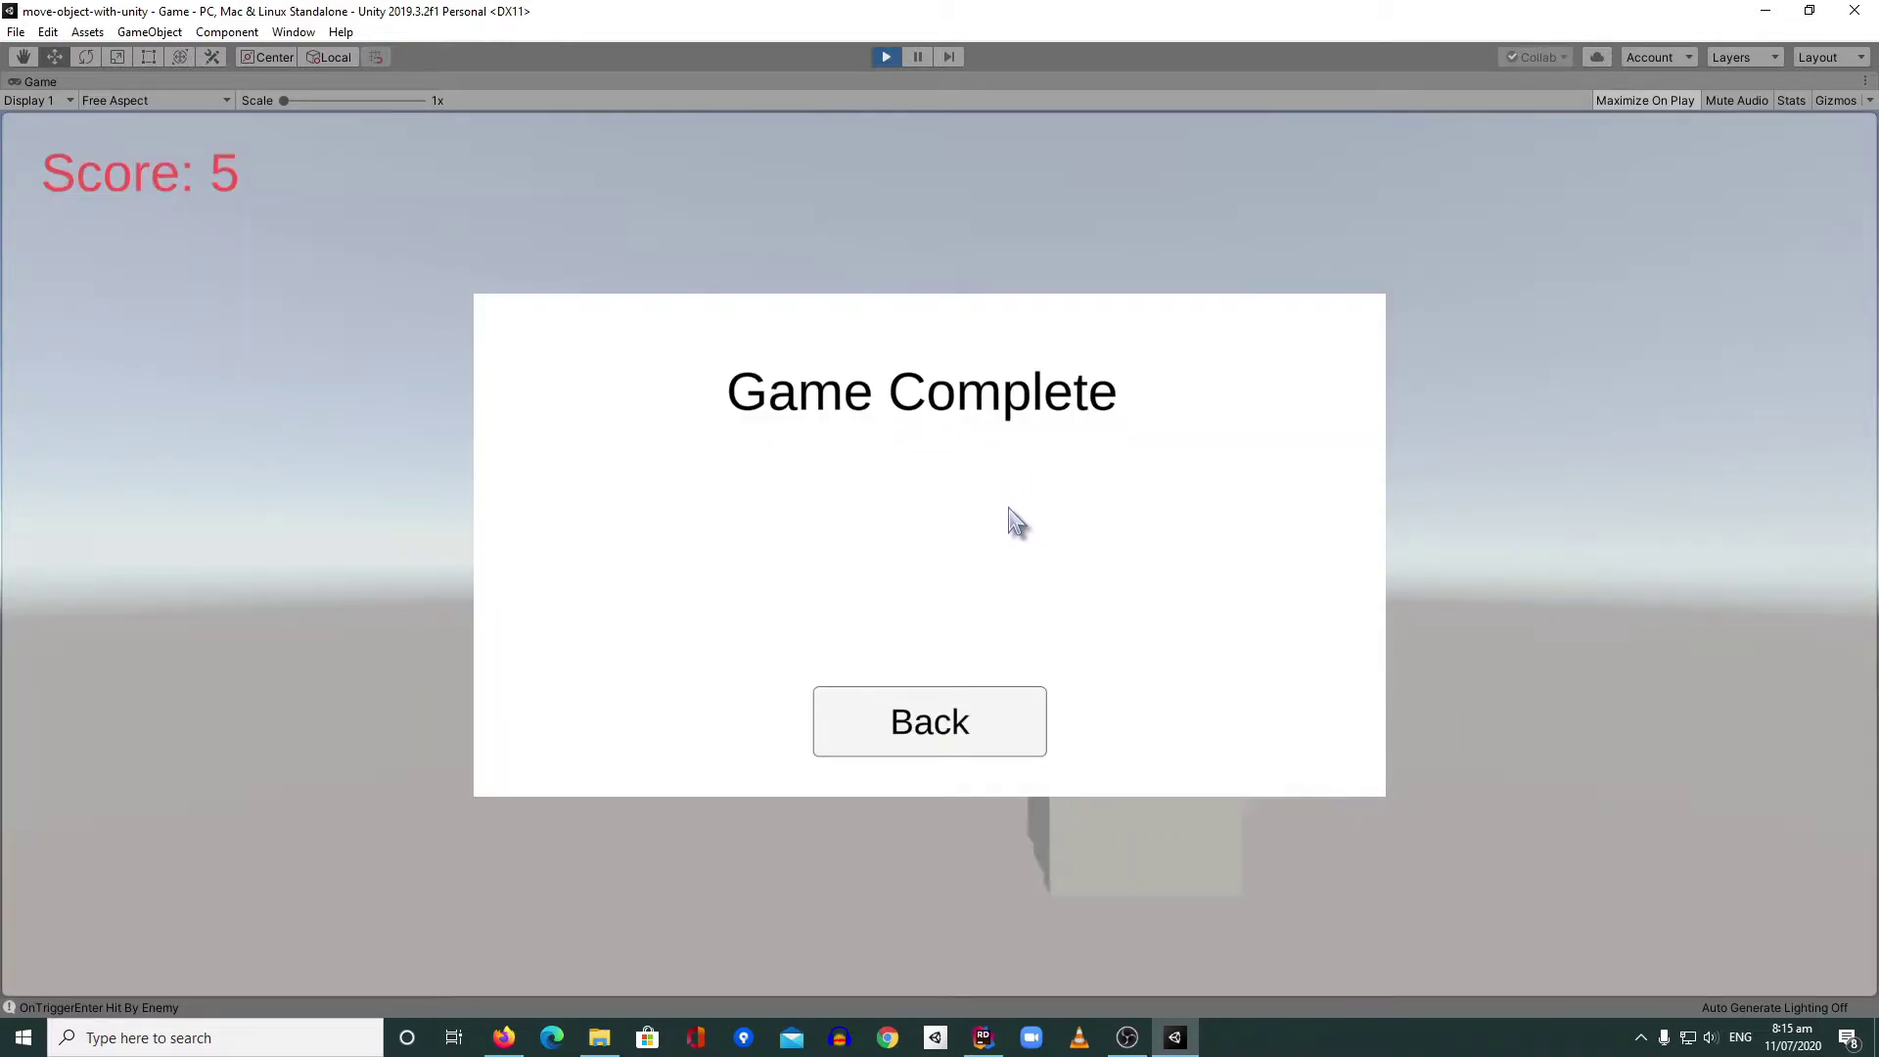
- Back on the title menu, raise BGM volume to about 0.598 and SFX to about 0.678 in Options
{"action": "left_click", "coordinate": [976, 732]}
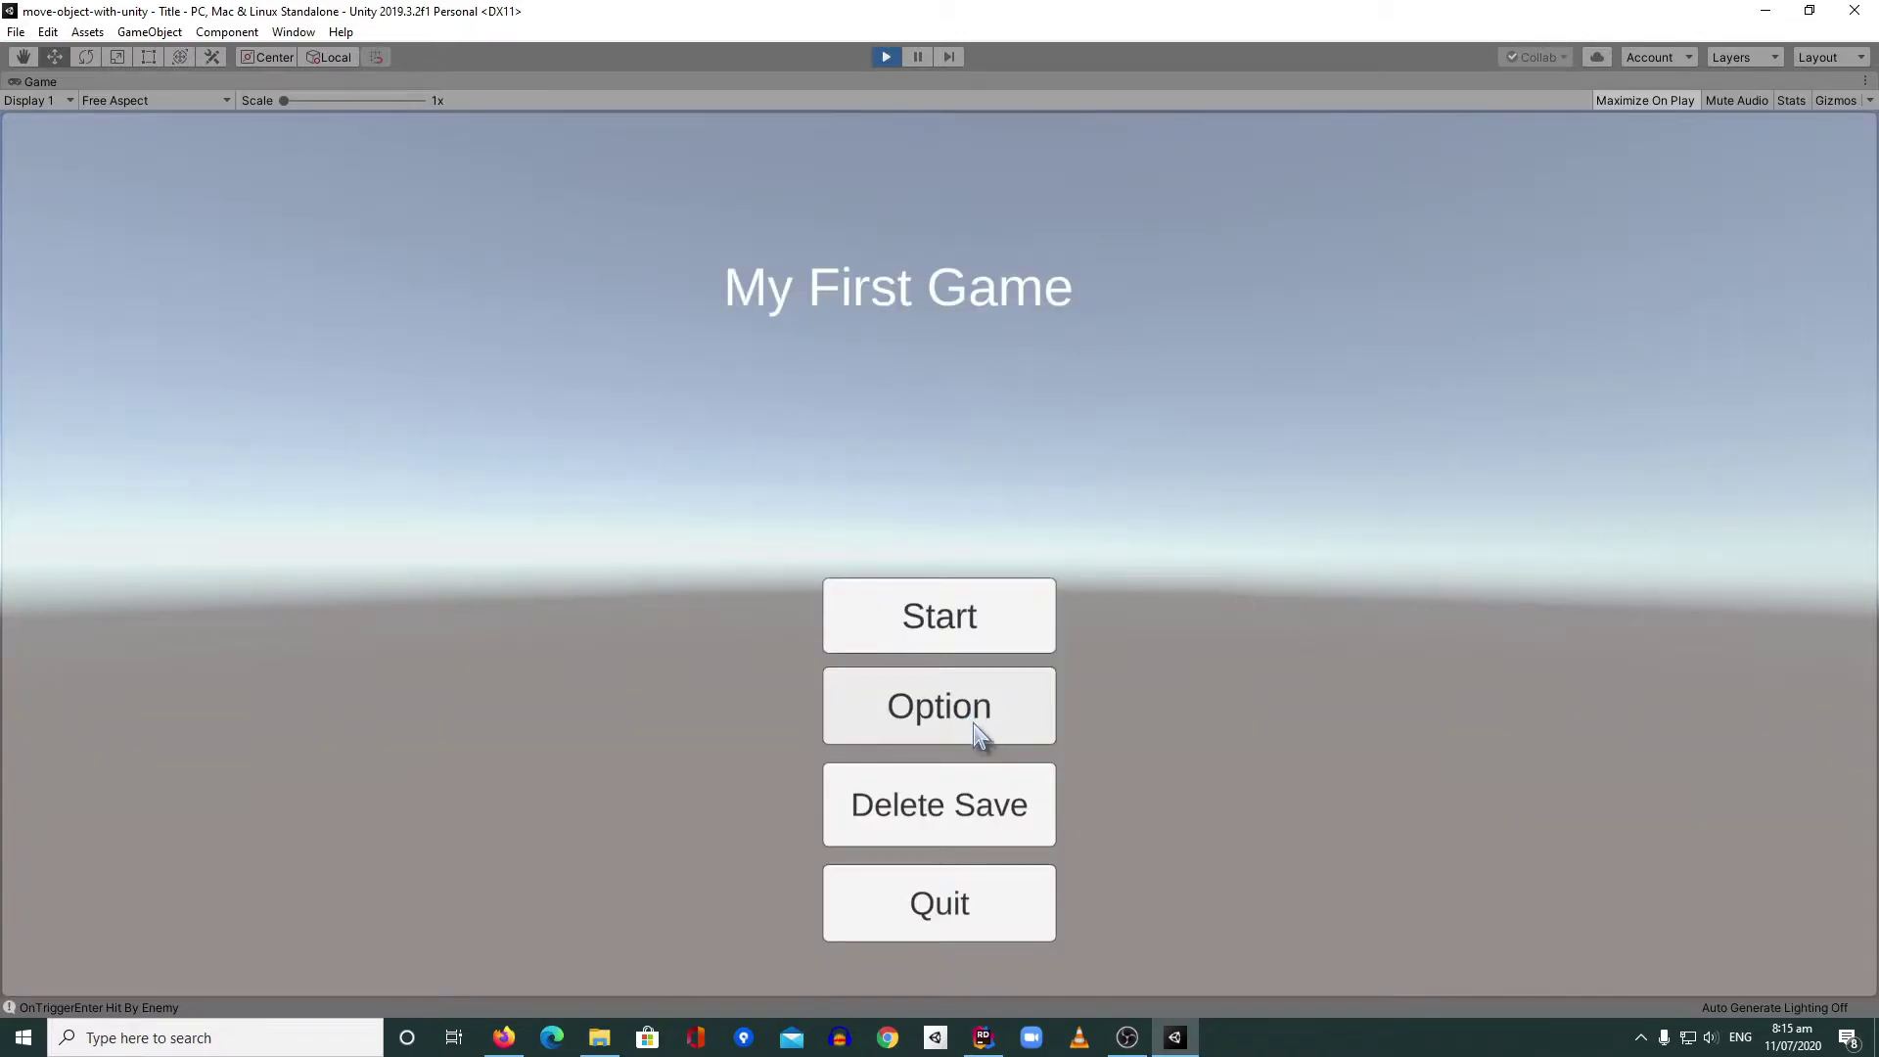
{"action": "left_click", "coordinate": [963, 696]}
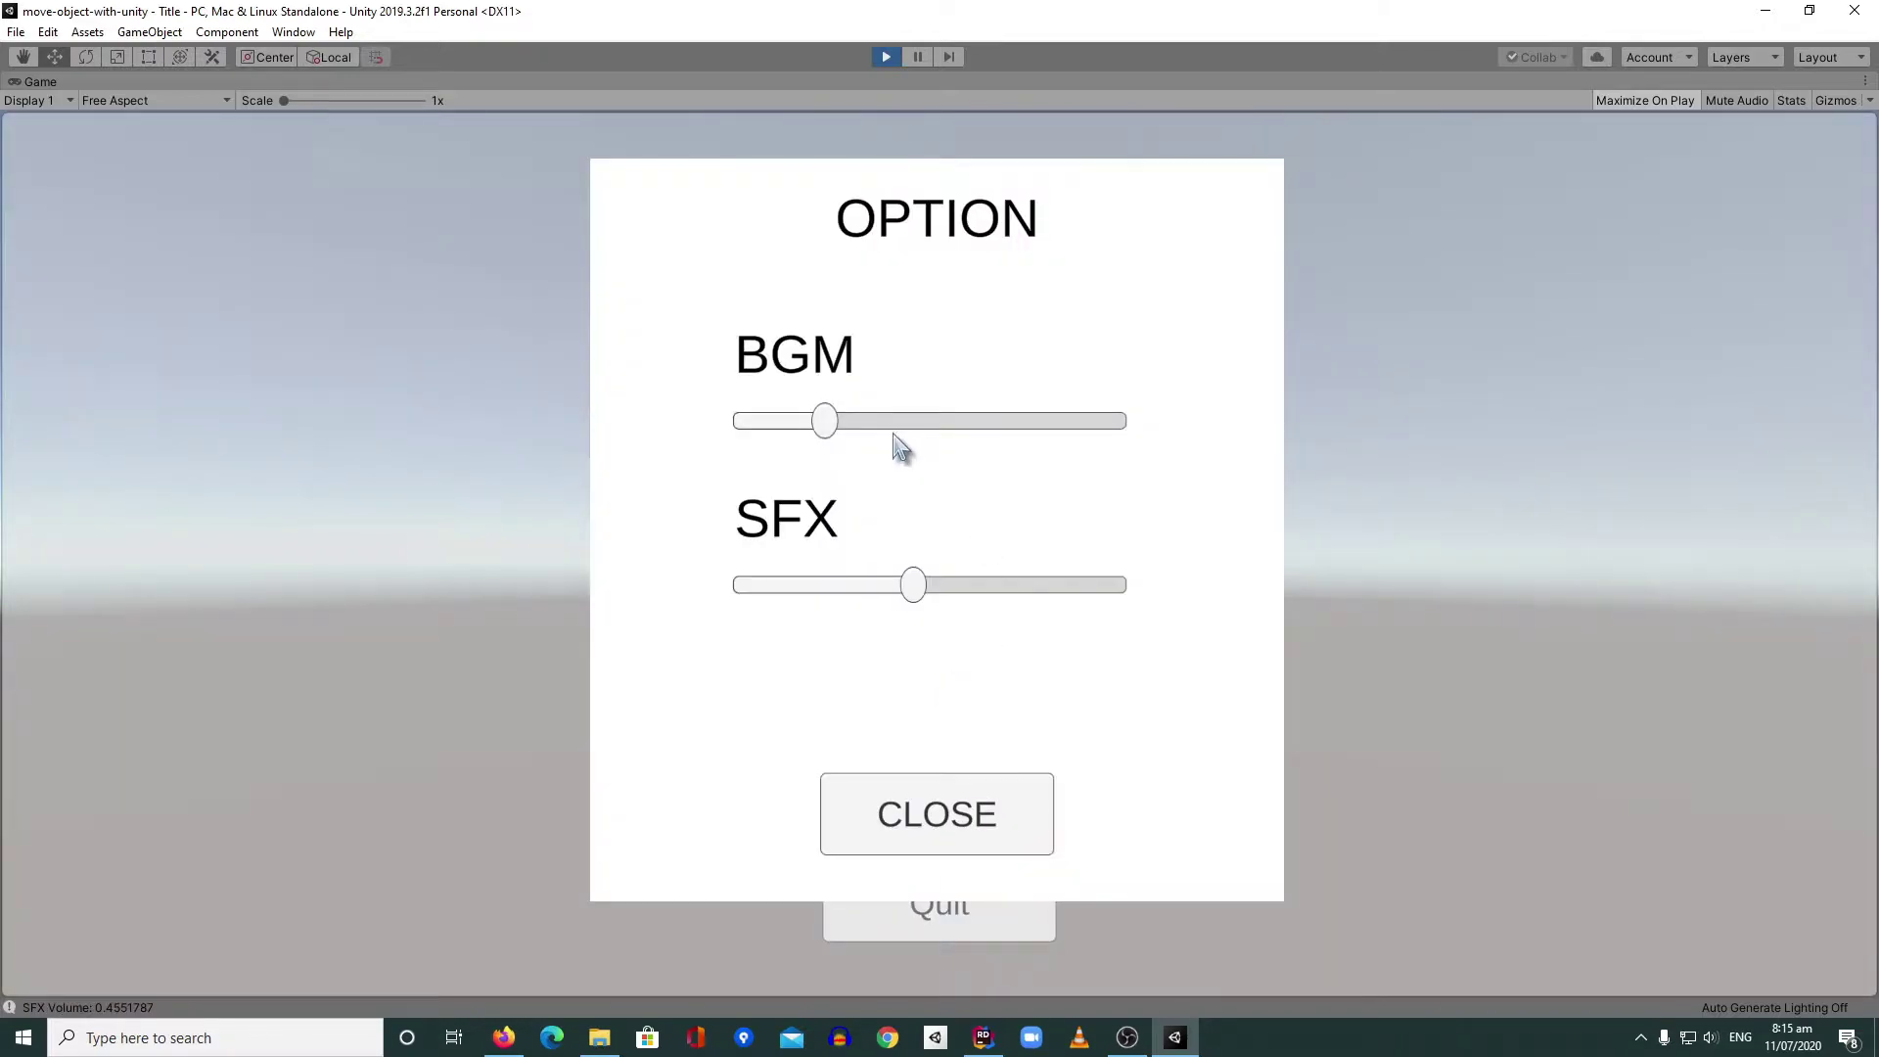
{"action": "left_click_drag", "start_coordinate": [893, 436], "coordinate": [966, 431]}
{"action": "left_click_drag", "start_coordinate": [956, 592], "coordinate": [995, 588]}
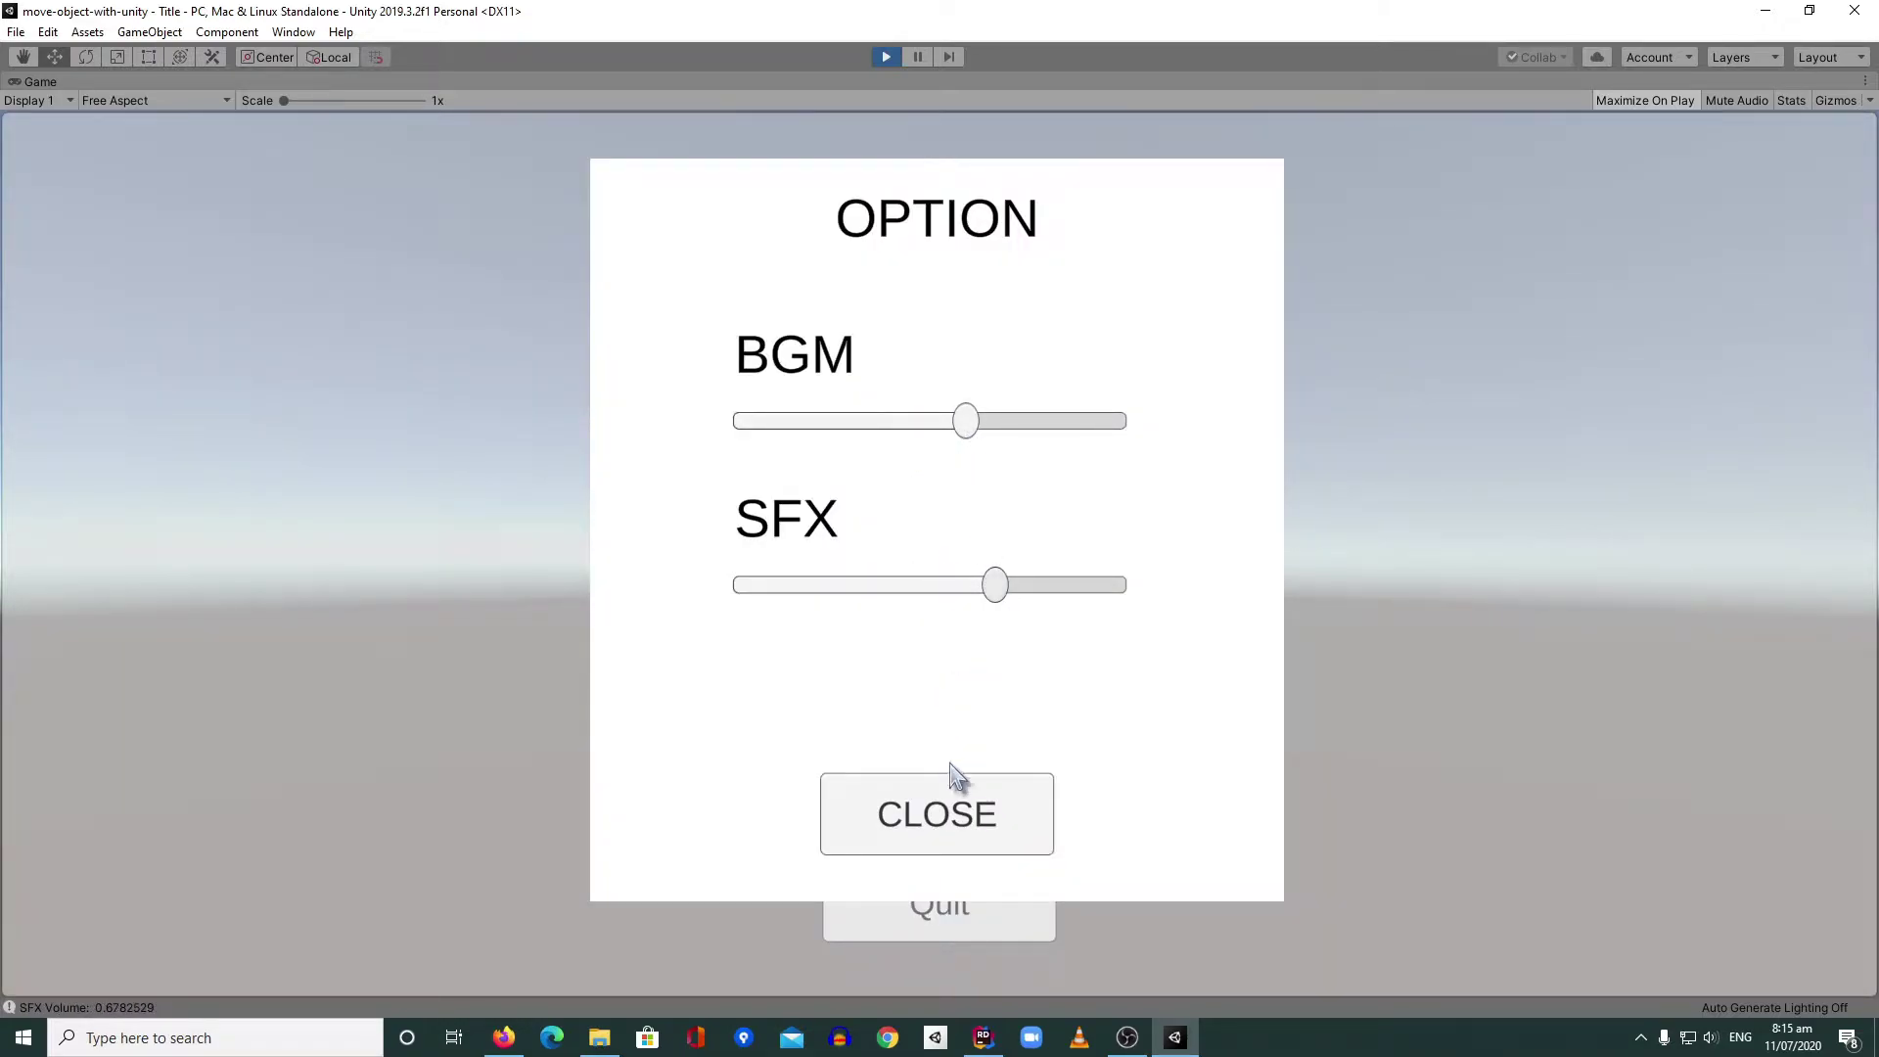
{"action": "left_click", "coordinate": [954, 794]}
- Play a second round firing spheres at the target cubes, return to the title and stop Play mode
{"action": "left_click", "coordinate": [972, 626]}
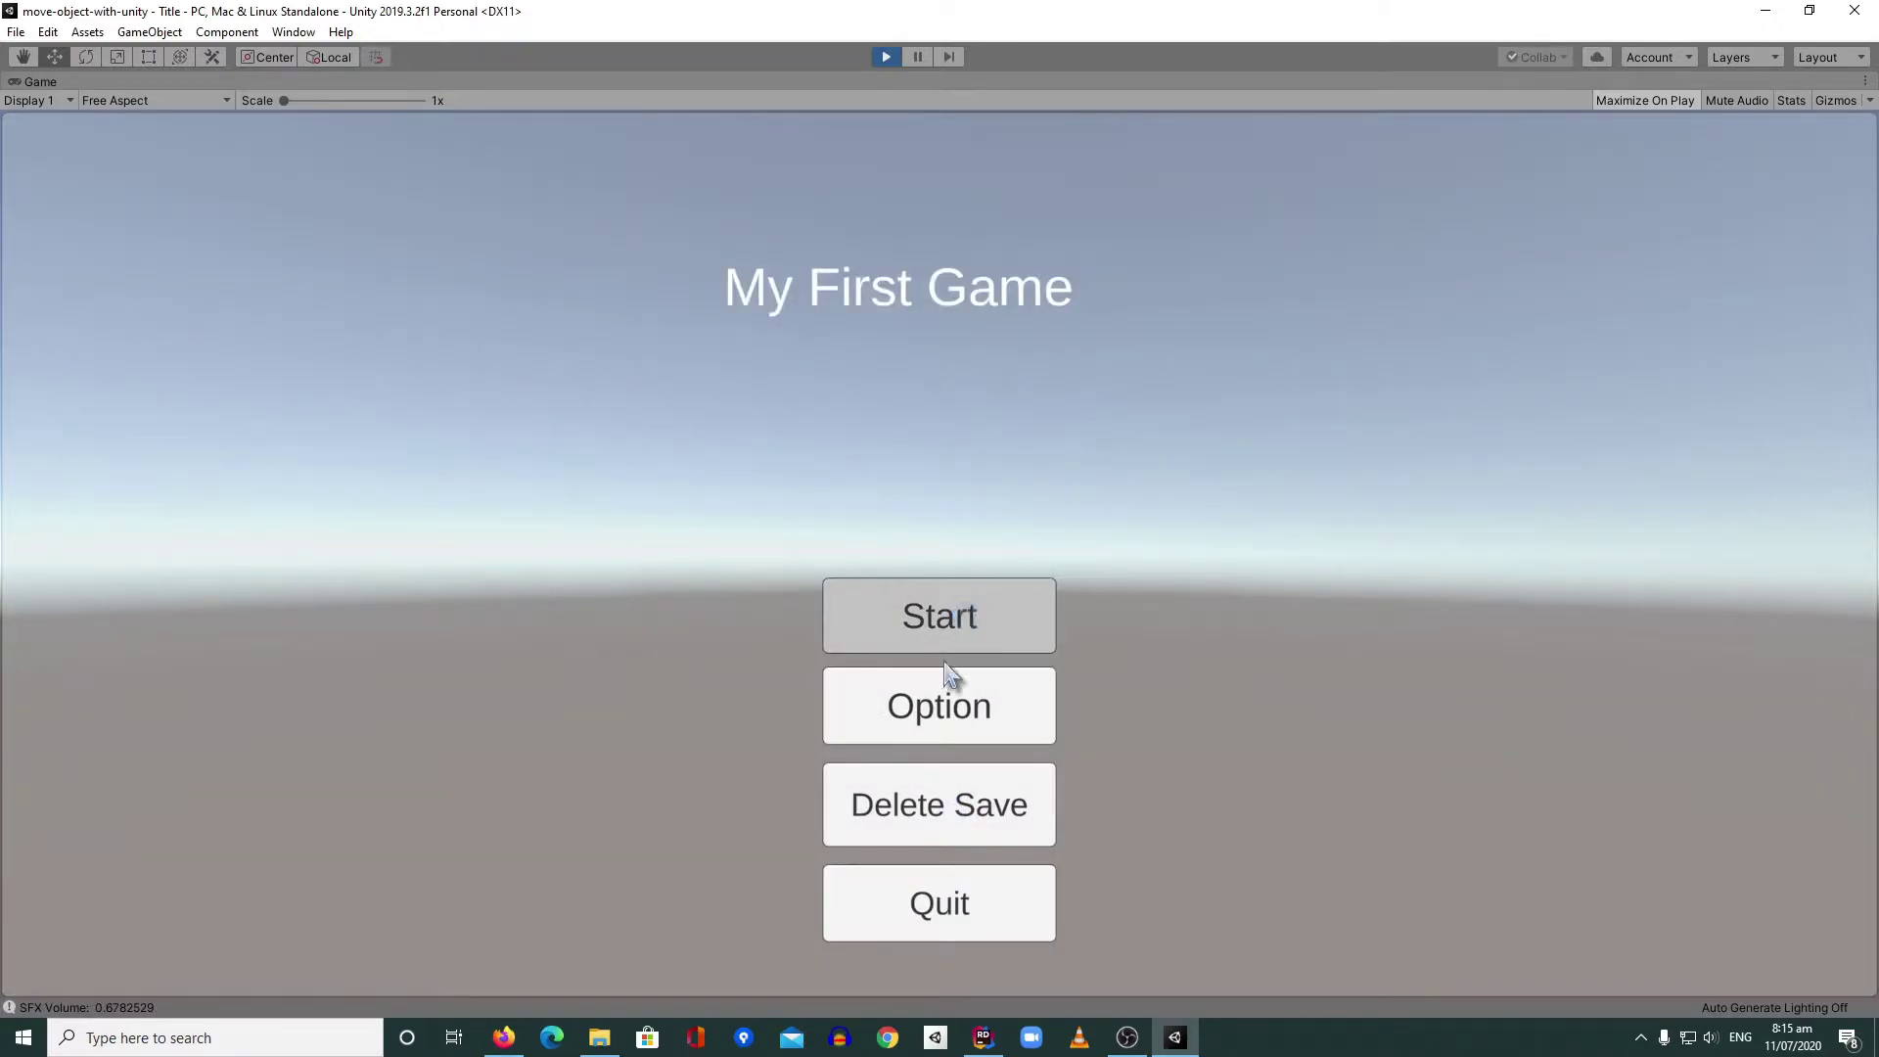
{"action": "left_click", "coordinate": [986, 572]}
{"action": "left_click", "coordinate": [1004, 565]}
{"action": "left_click", "coordinate": [1018, 553]}
{"action": "left_click", "coordinate": [1028, 551]}
{"action": "left_click", "coordinate": [1040, 551]}
{"action": "left_click", "coordinate": [1046, 555]}
{"action": "left_click", "coordinate": [990, 721]}
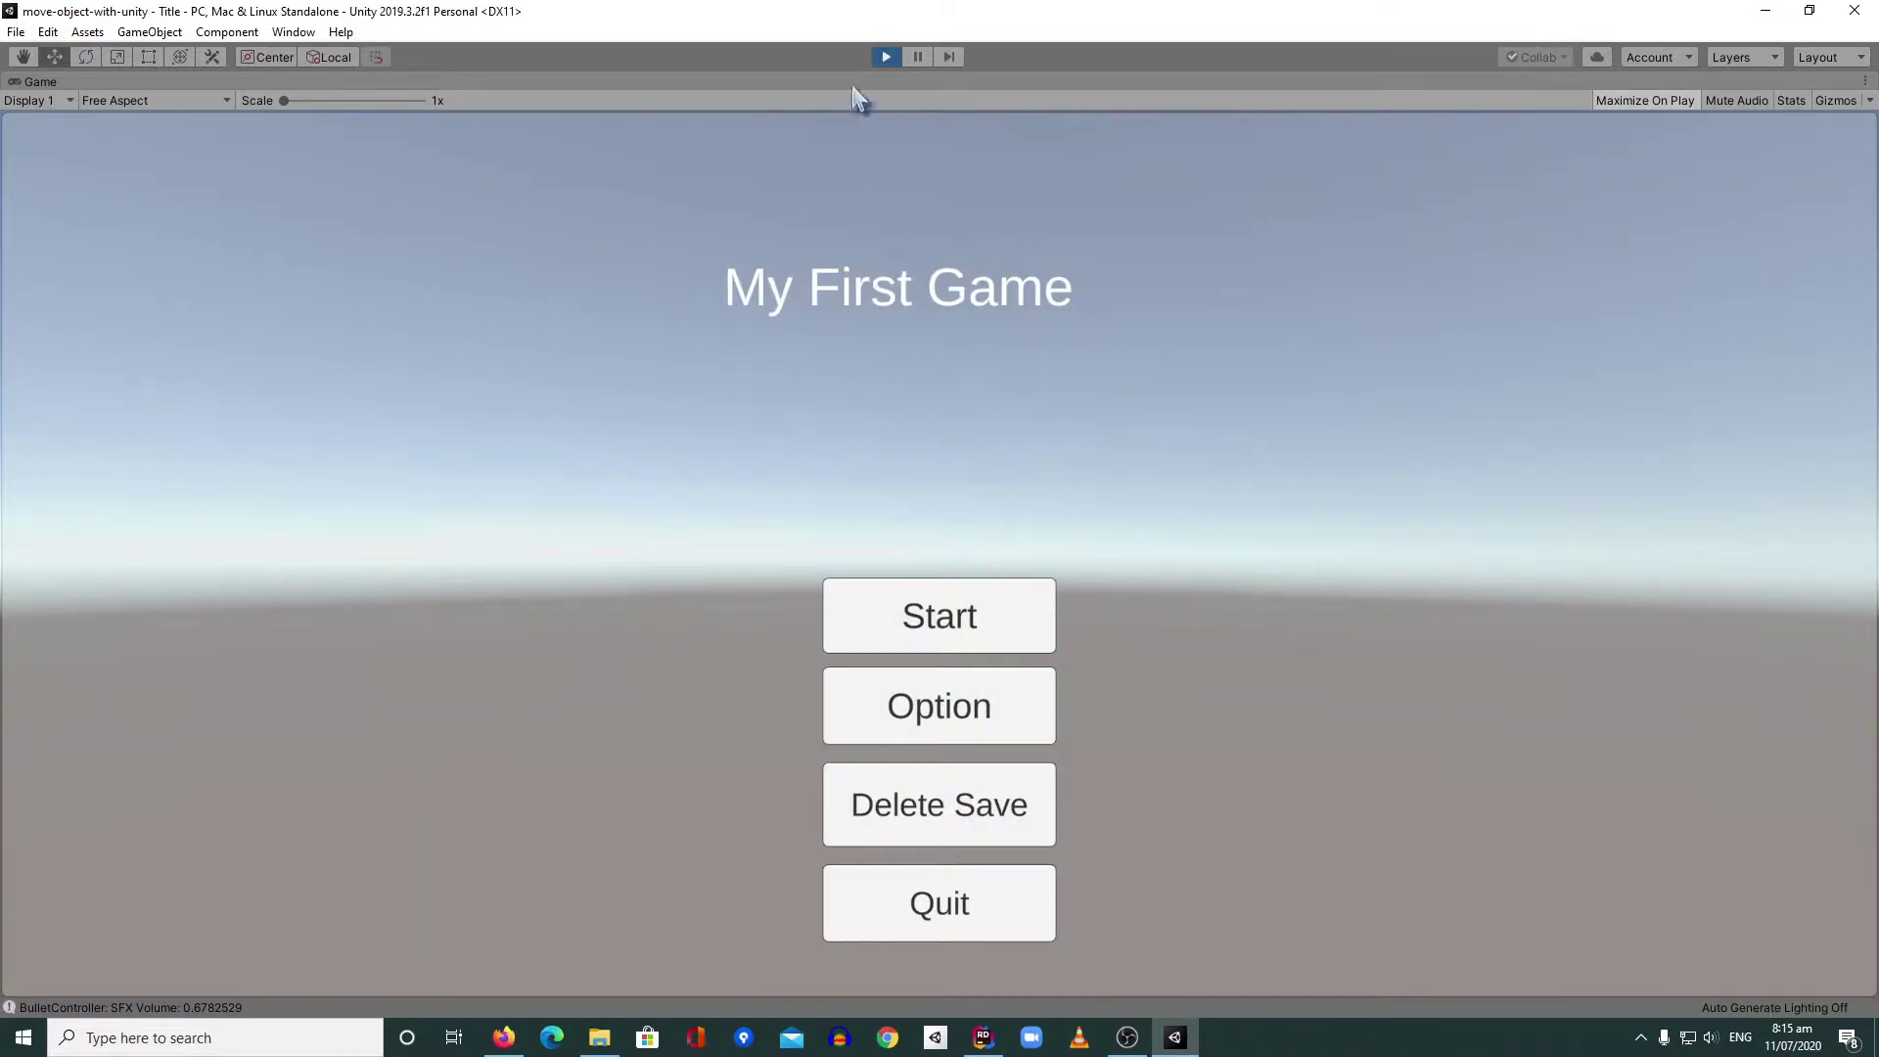
{"action": "left_click", "coordinate": [884, 58]}
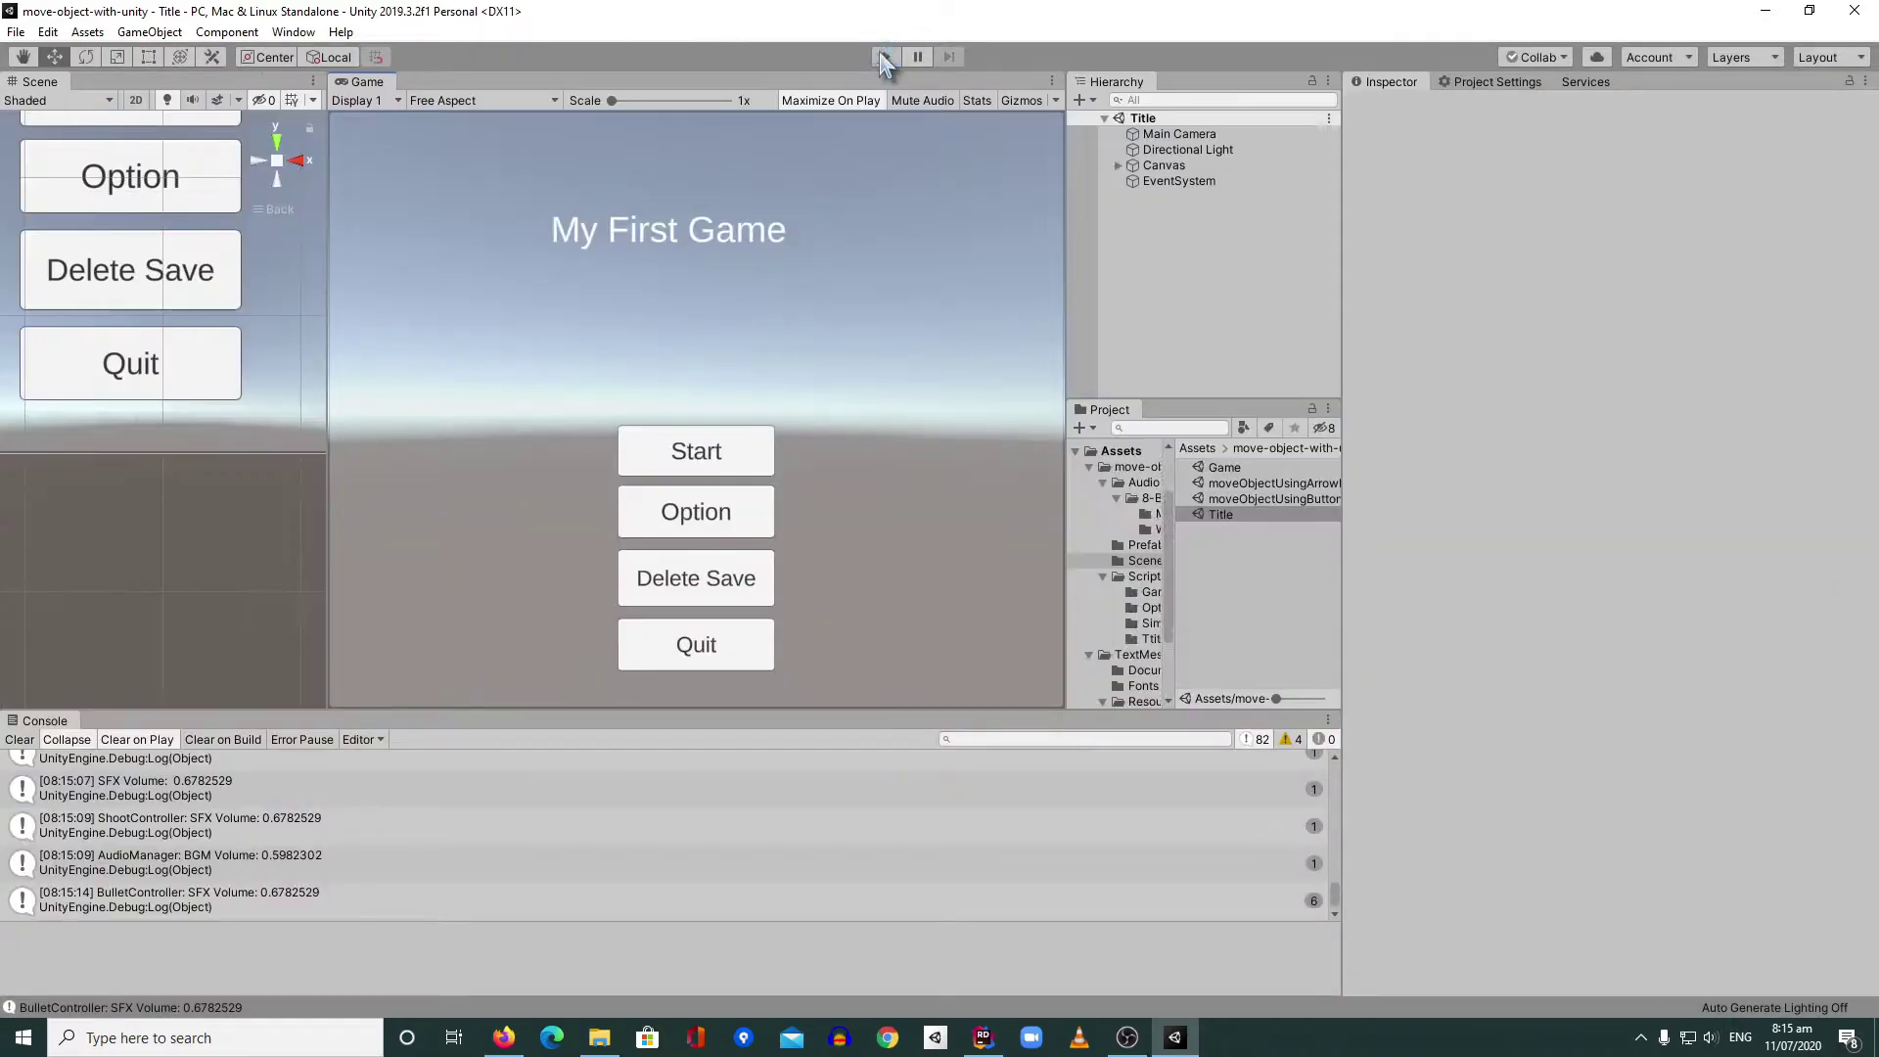
- Clear the Console and bring up Build Settings from the File menu
{"action": "left_click", "coordinate": [21, 741]}
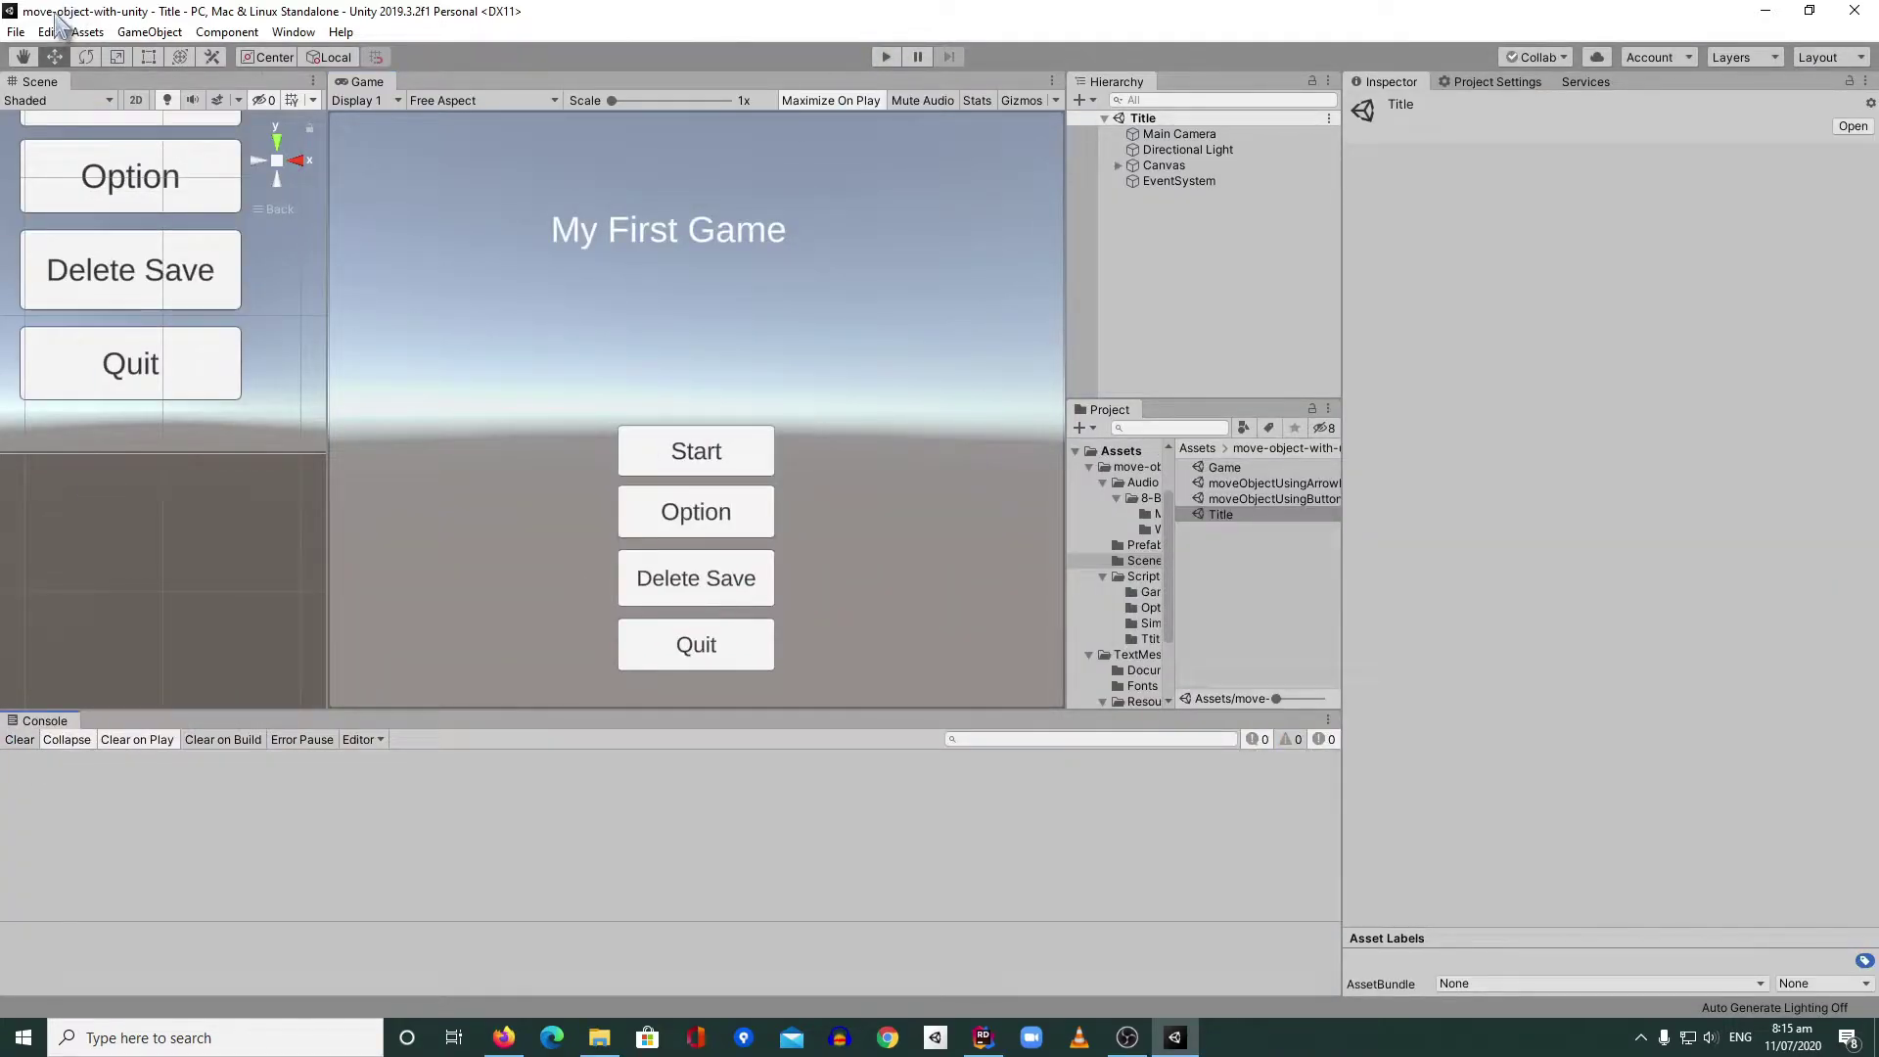
{"action": "left_click", "coordinate": [16, 32]}
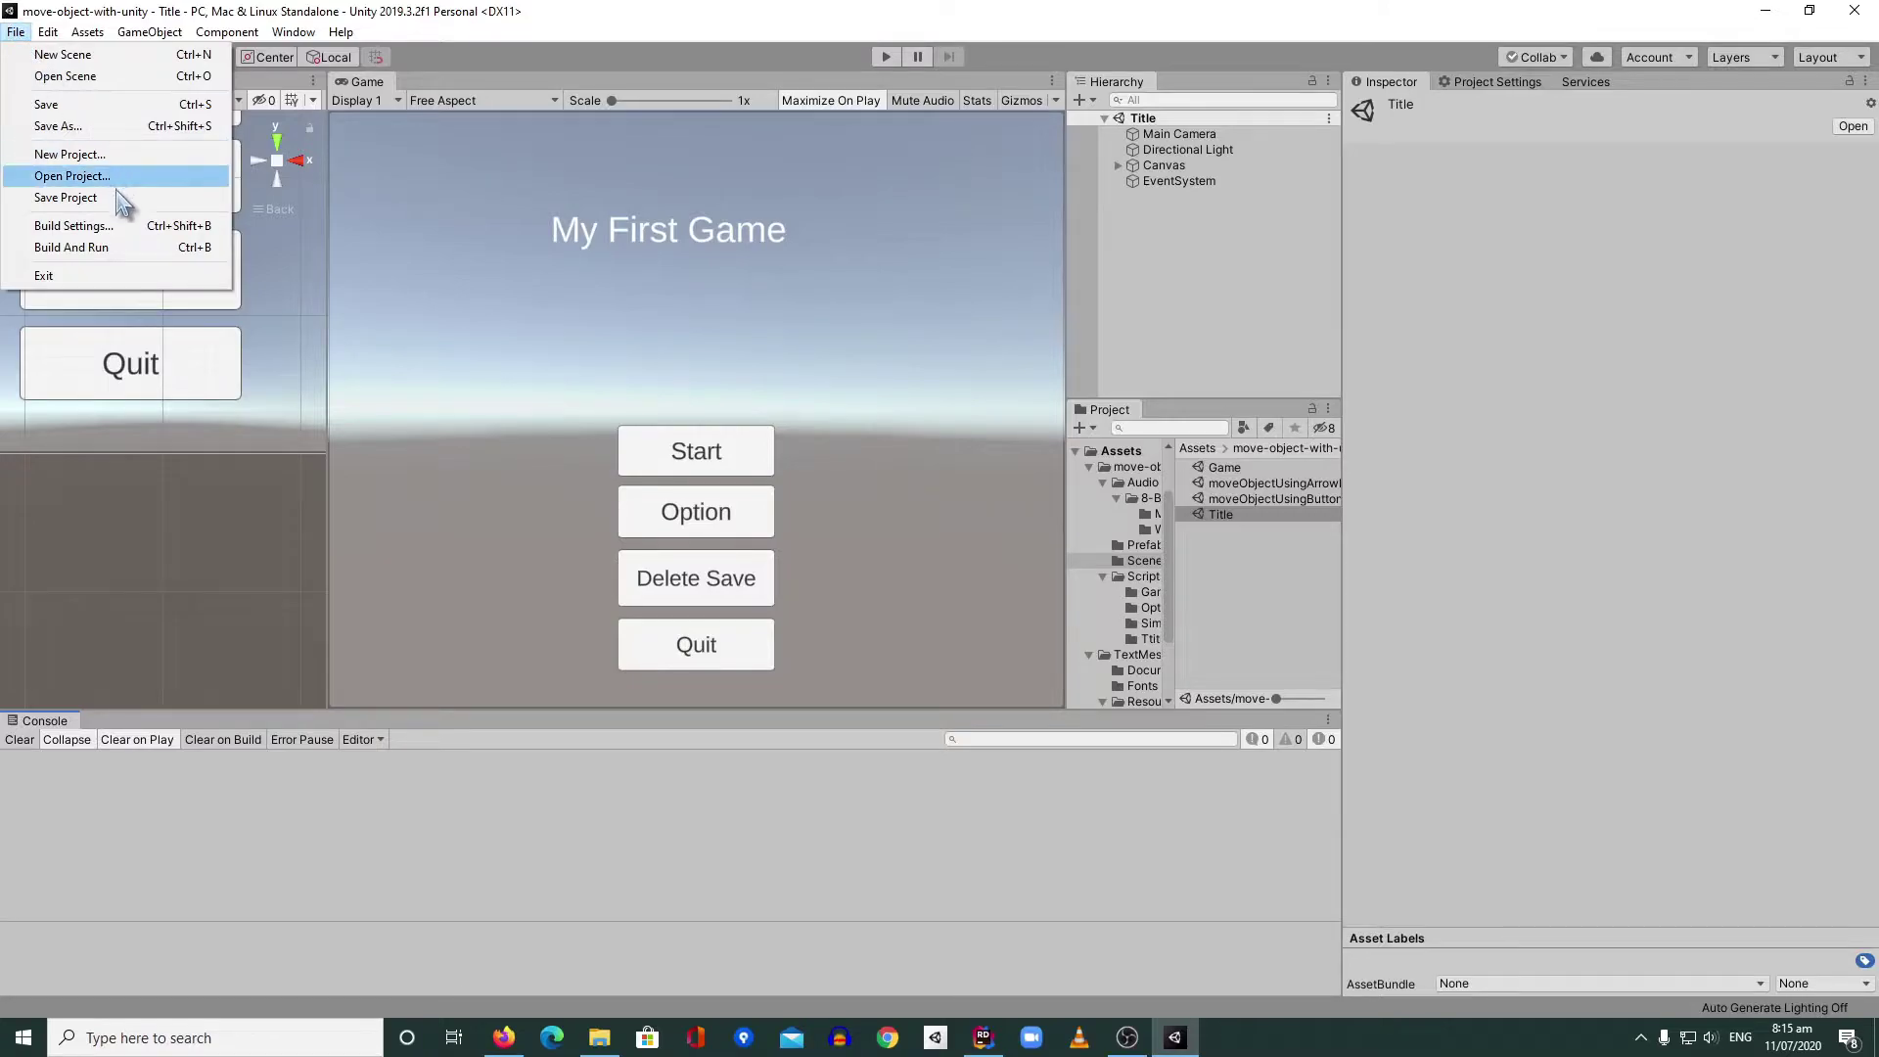
{"action": "left_click", "coordinate": [123, 229]}
- Build And Run the standalone game into a newly created PC folder
{"action": "left_click", "coordinate": [658, 768]}
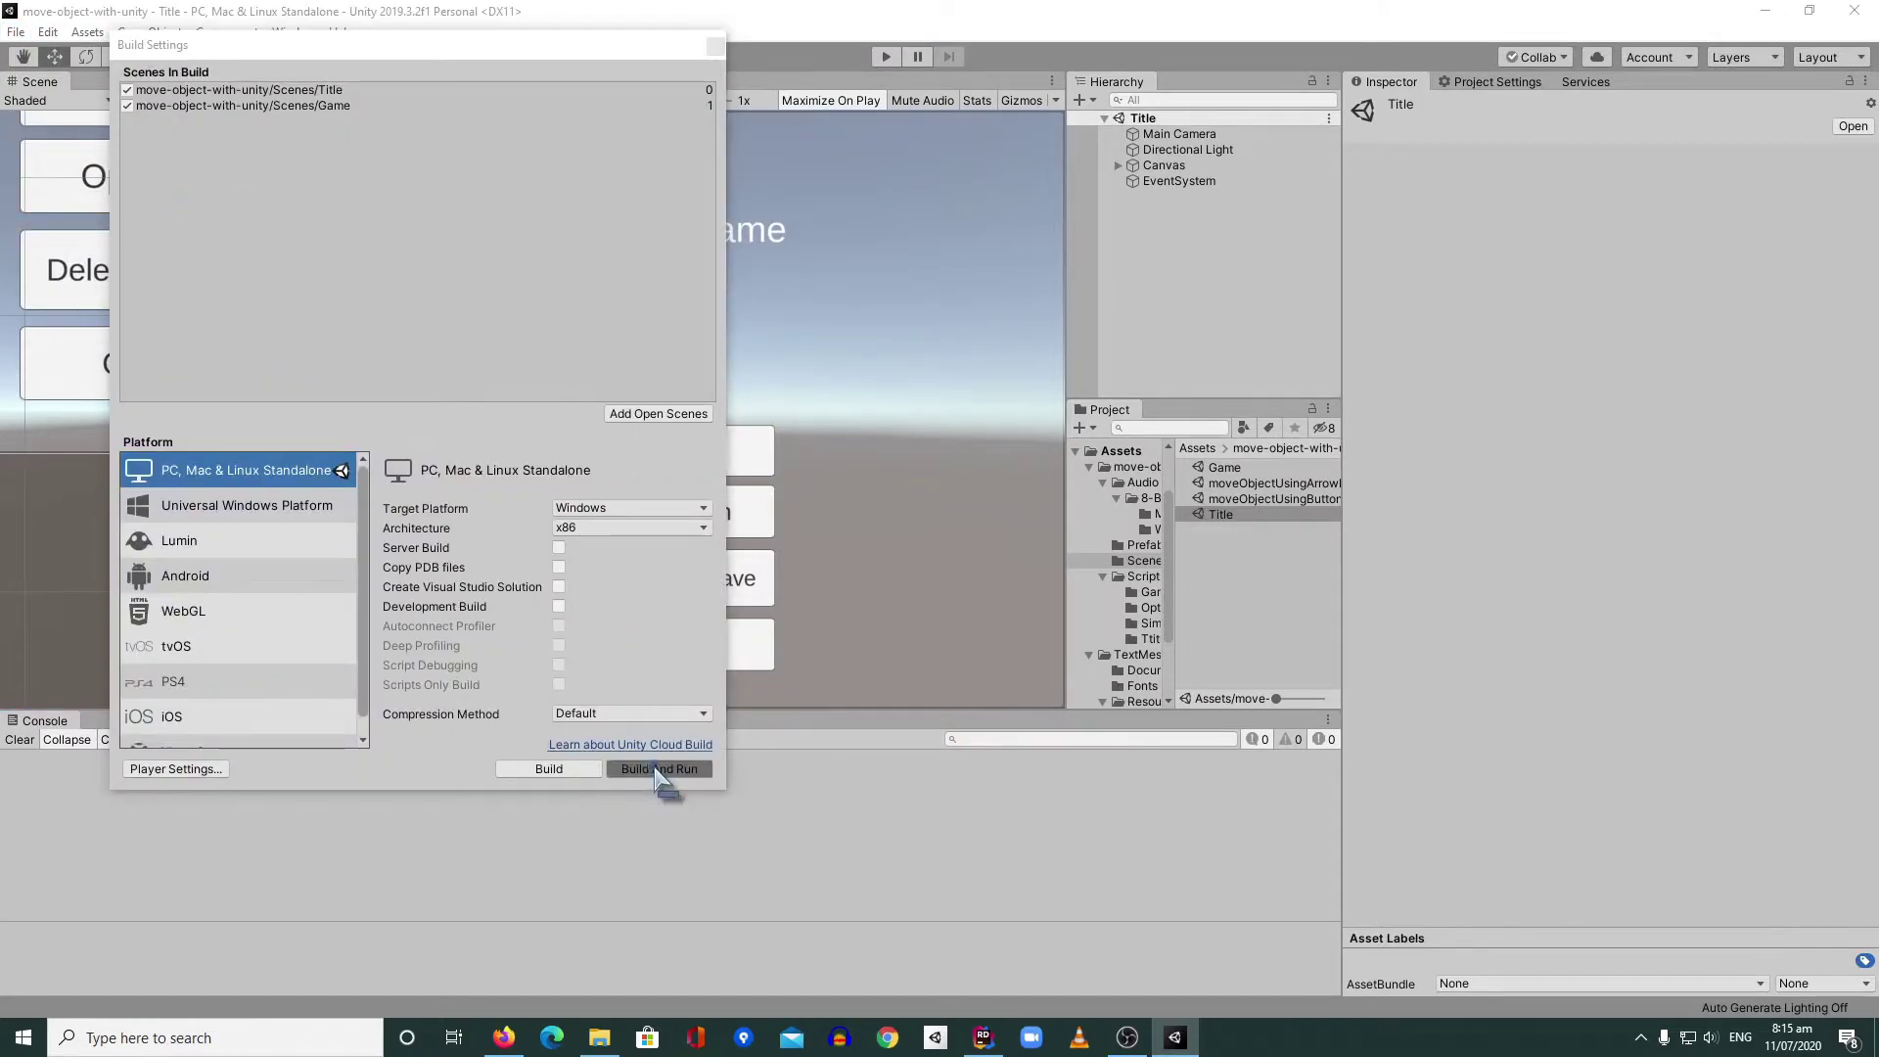
{"action": "left_click", "coordinate": [208, 208]}
{"action": "left_click", "coordinate": [205, 210]}
{"action": "left_click", "coordinate": [143, 128]}
{"action": "type", "text": "PC"}
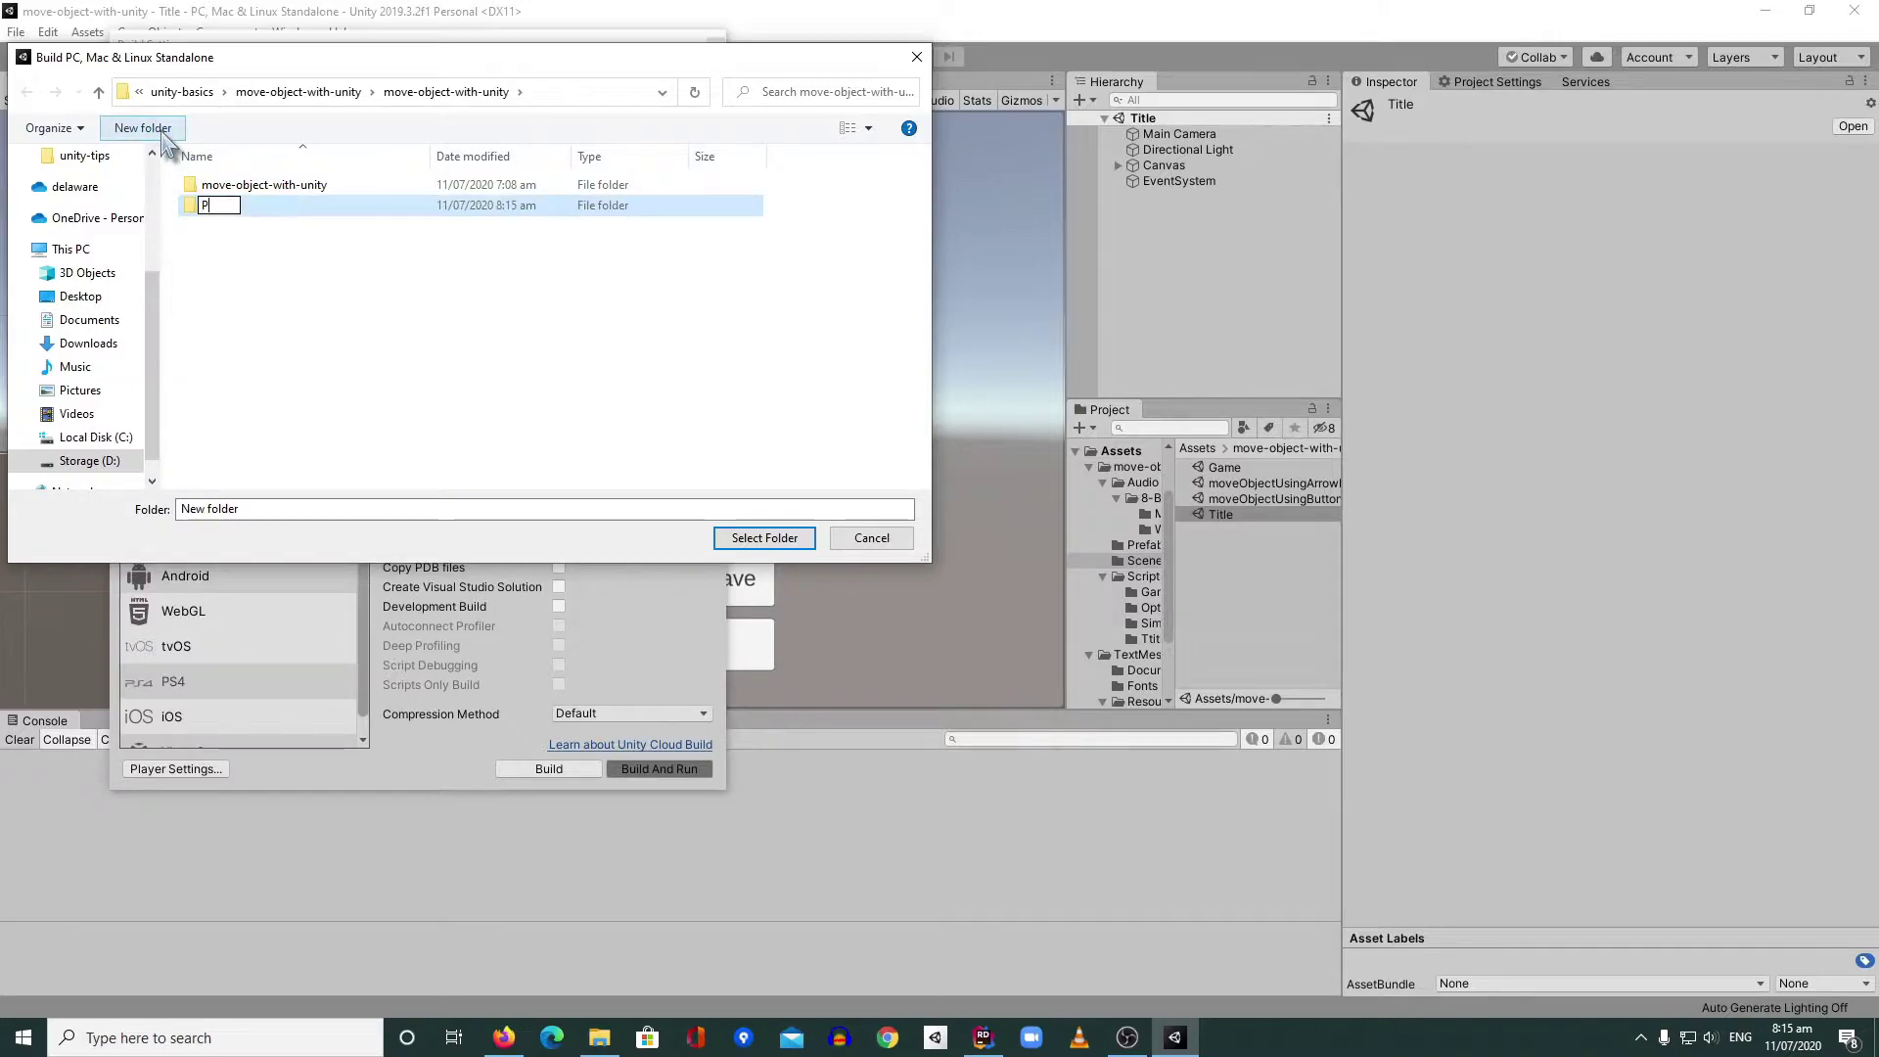
{"action": "key", "text": "Return"}
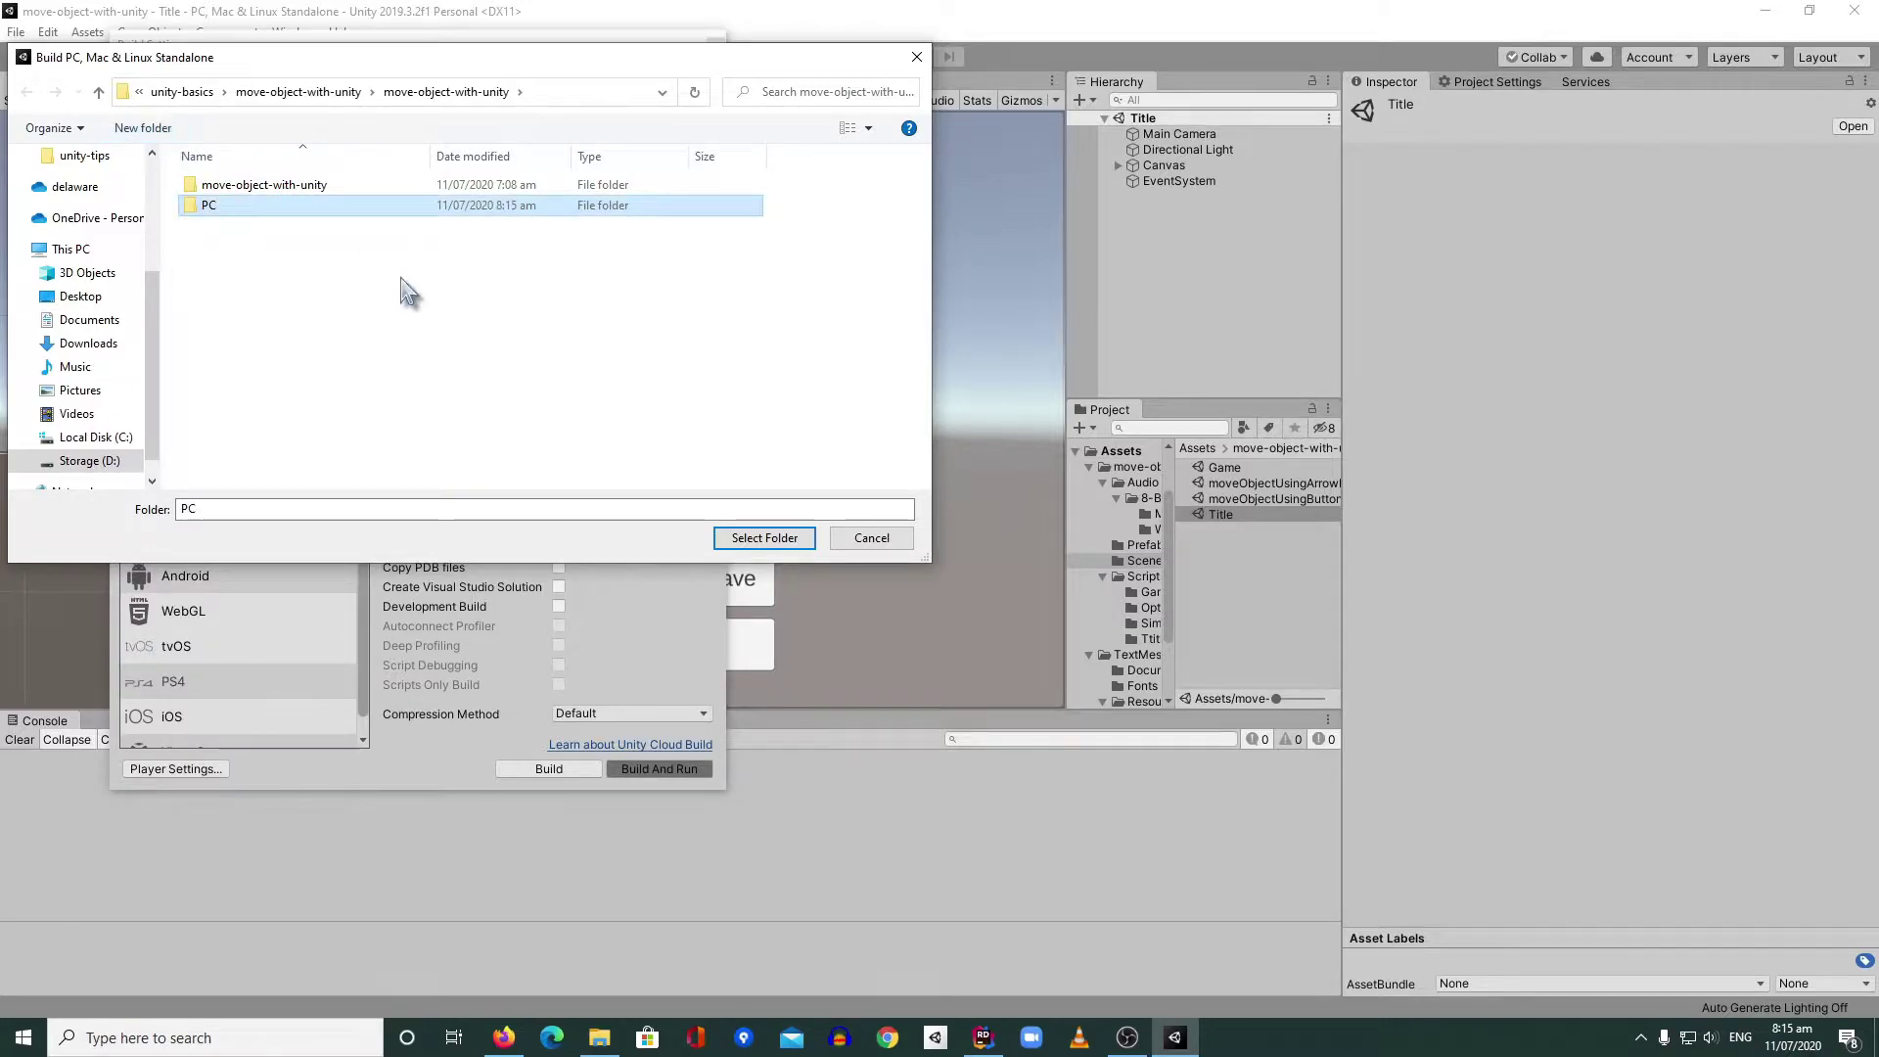
{"action": "left_click", "coordinate": [764, 537]}
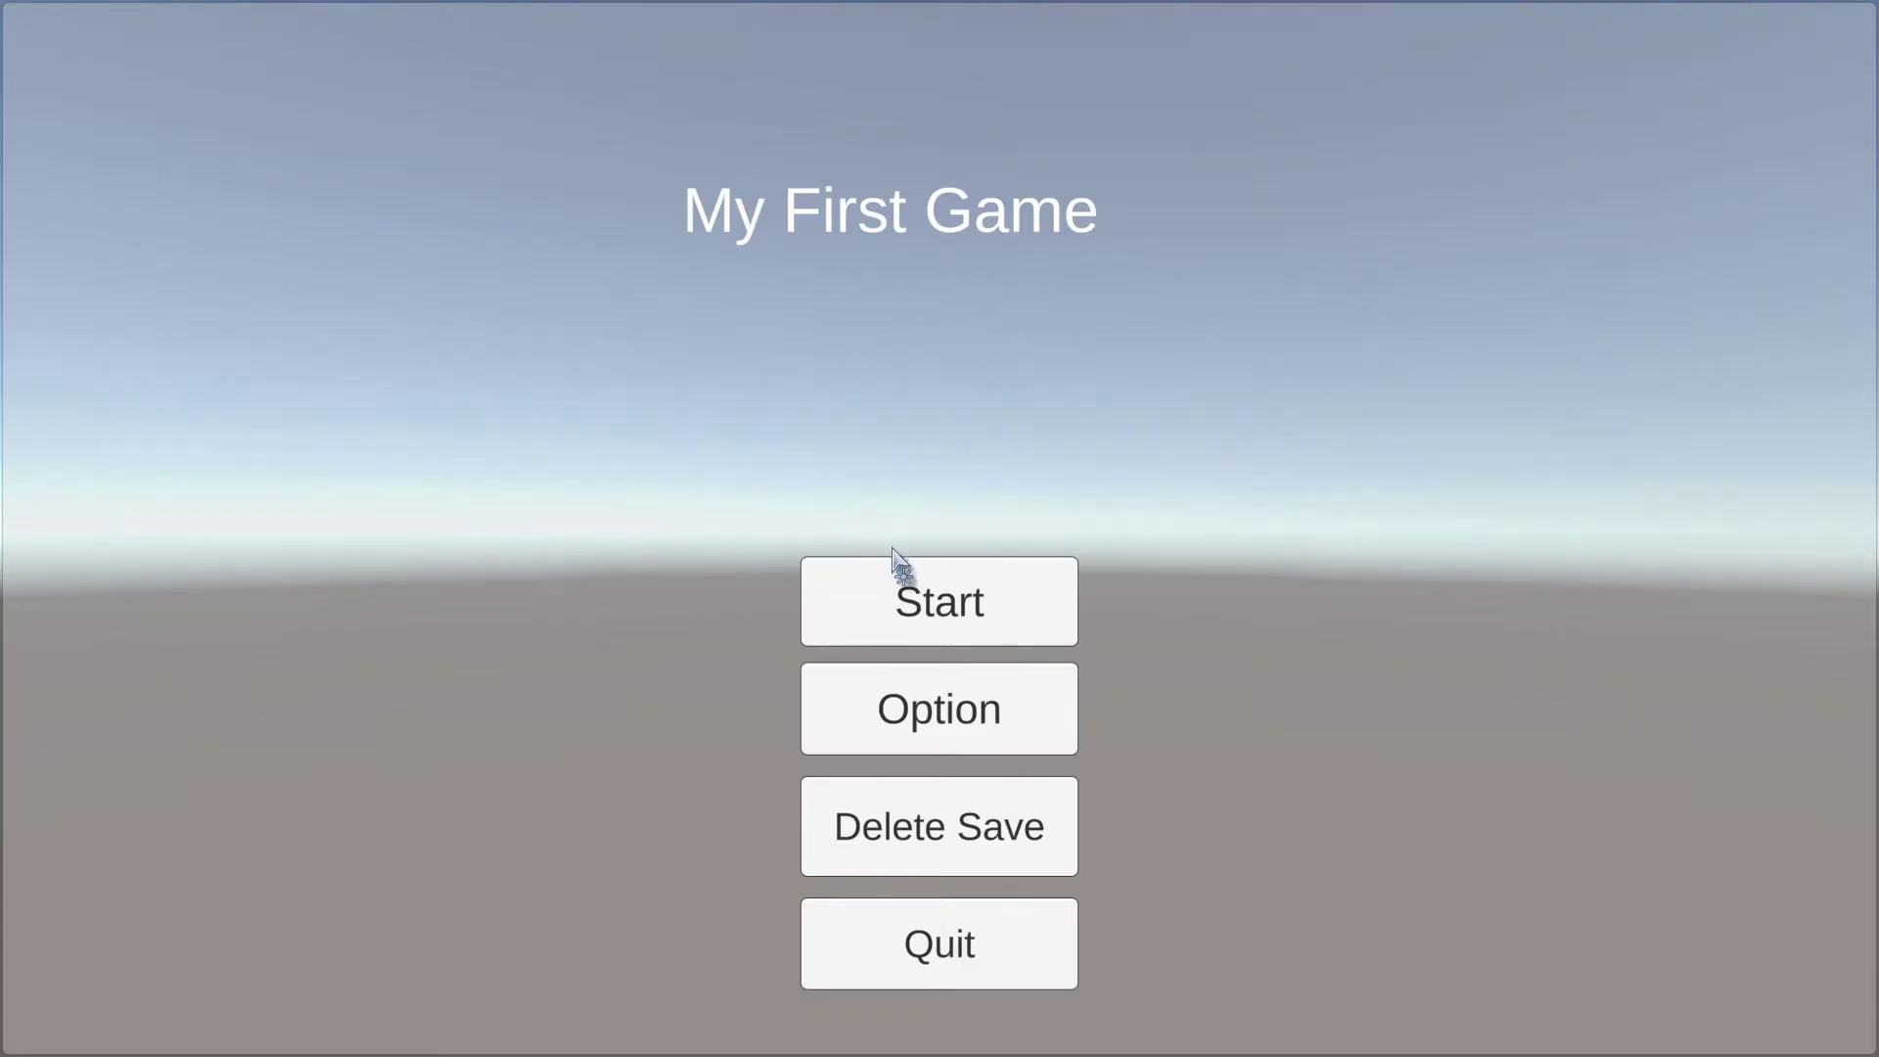
- In the built game, fire balls at the cubes until Game Complete at Score 5, then go back and quit
{"action": "left_click", "coordinate": [937, 627]}
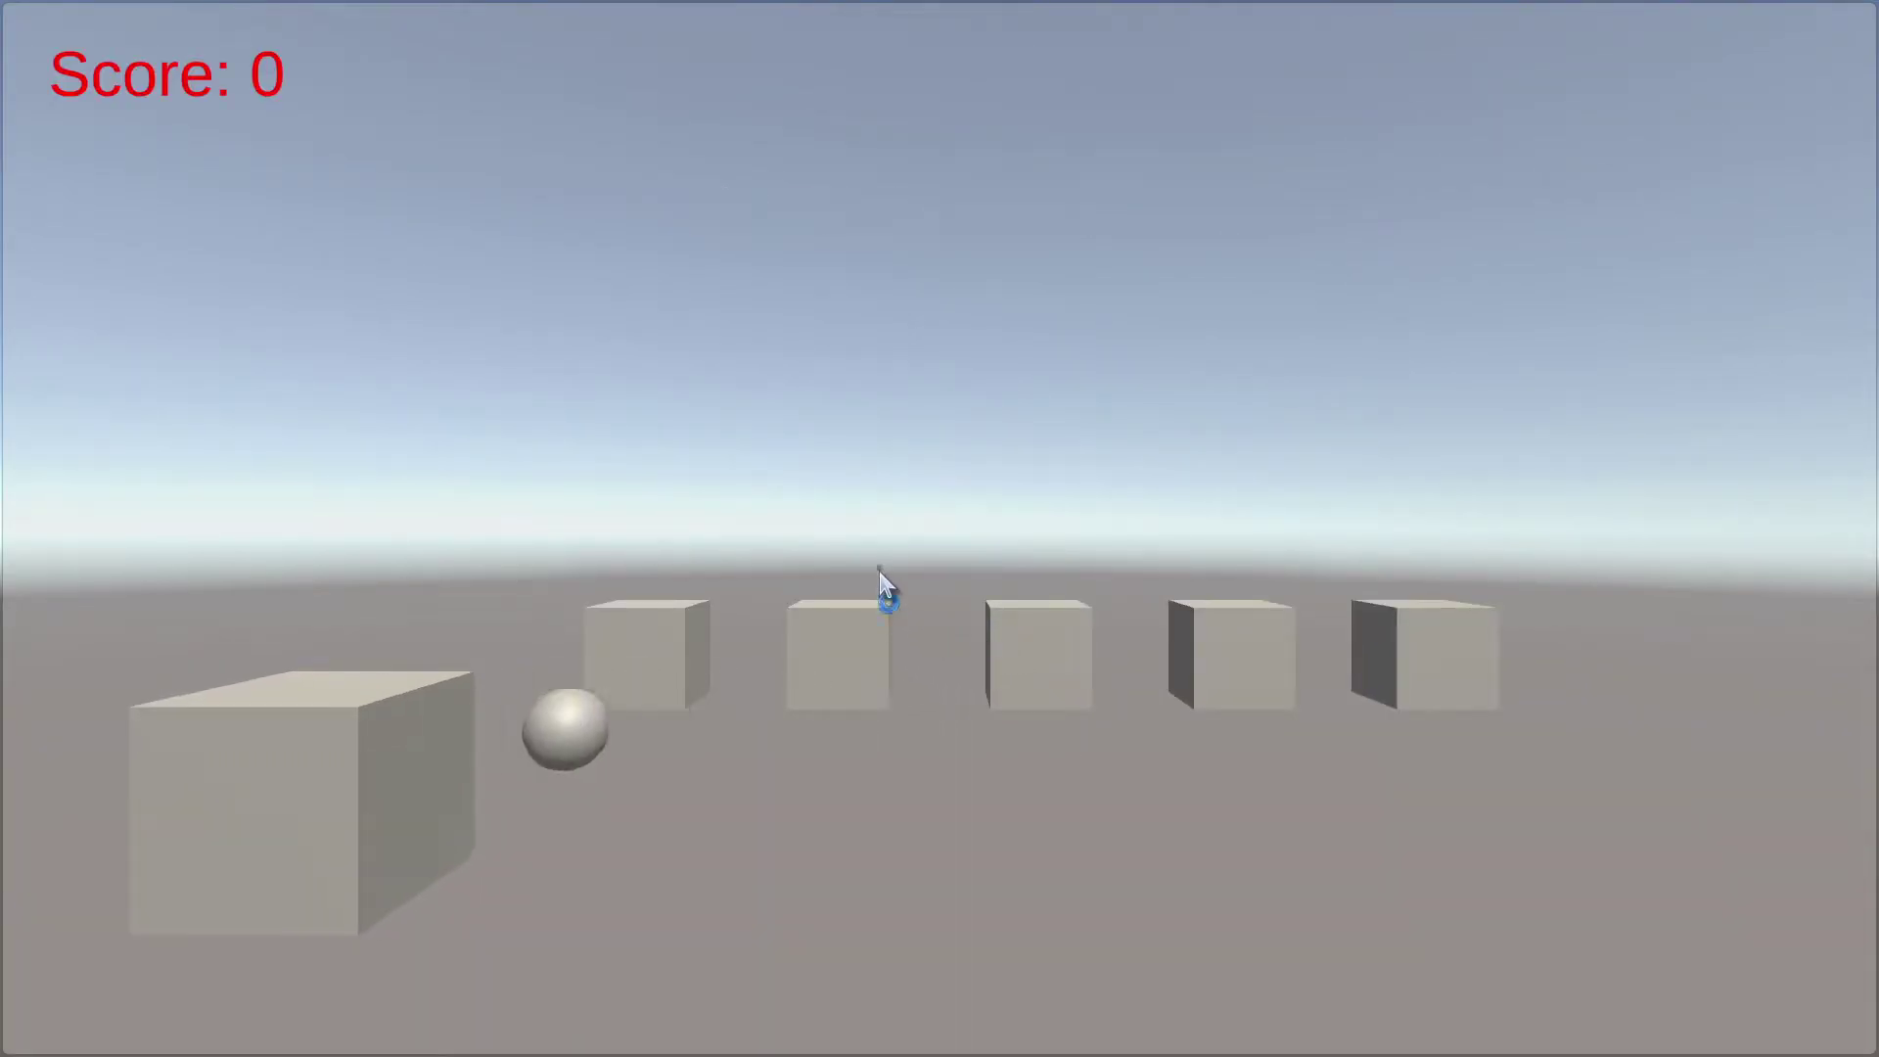
{"action": "left_click", "coordinate": [895, 559]}
{"action": "left_click", "coordinate": [977, 532]}
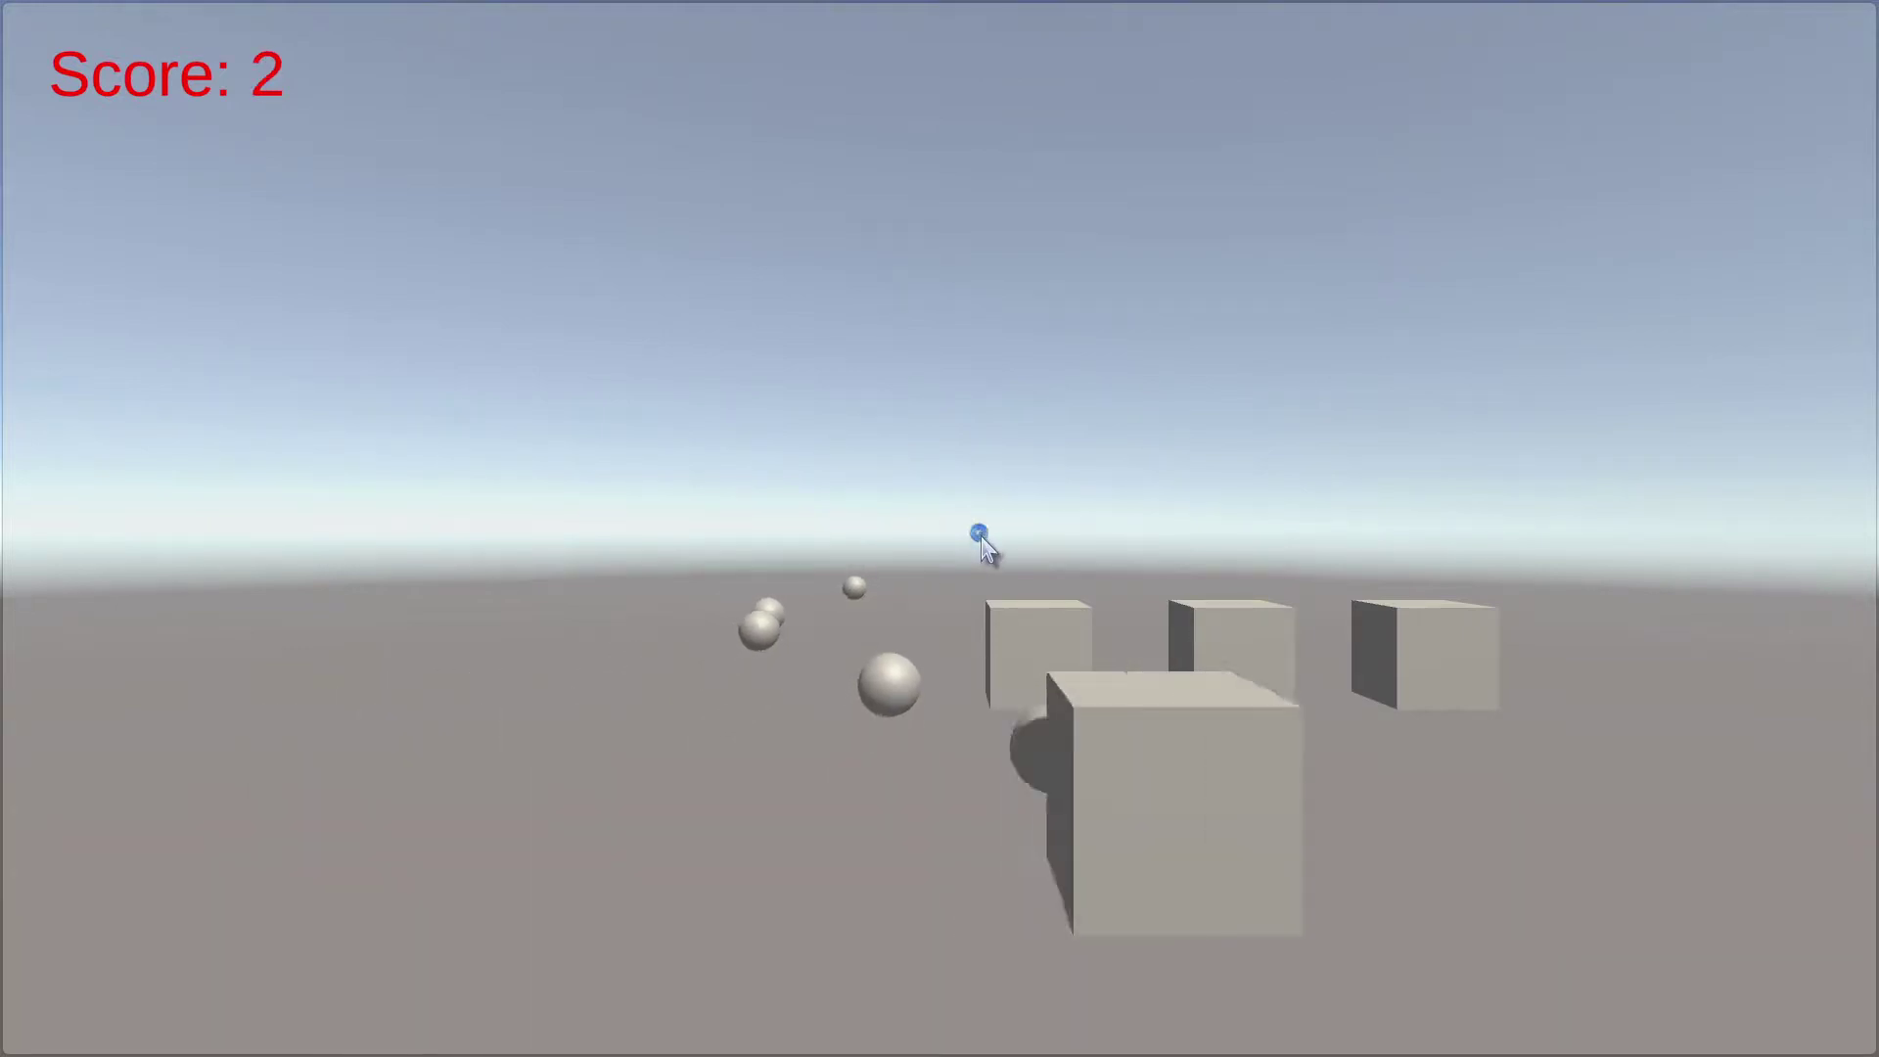
{"action": "left_click", "coordinate": [1031, 519]}
{"action": "left_click", "coordinate": [1170, 510]}
{"action": "left_click", "coordinate": [1199, 510]}
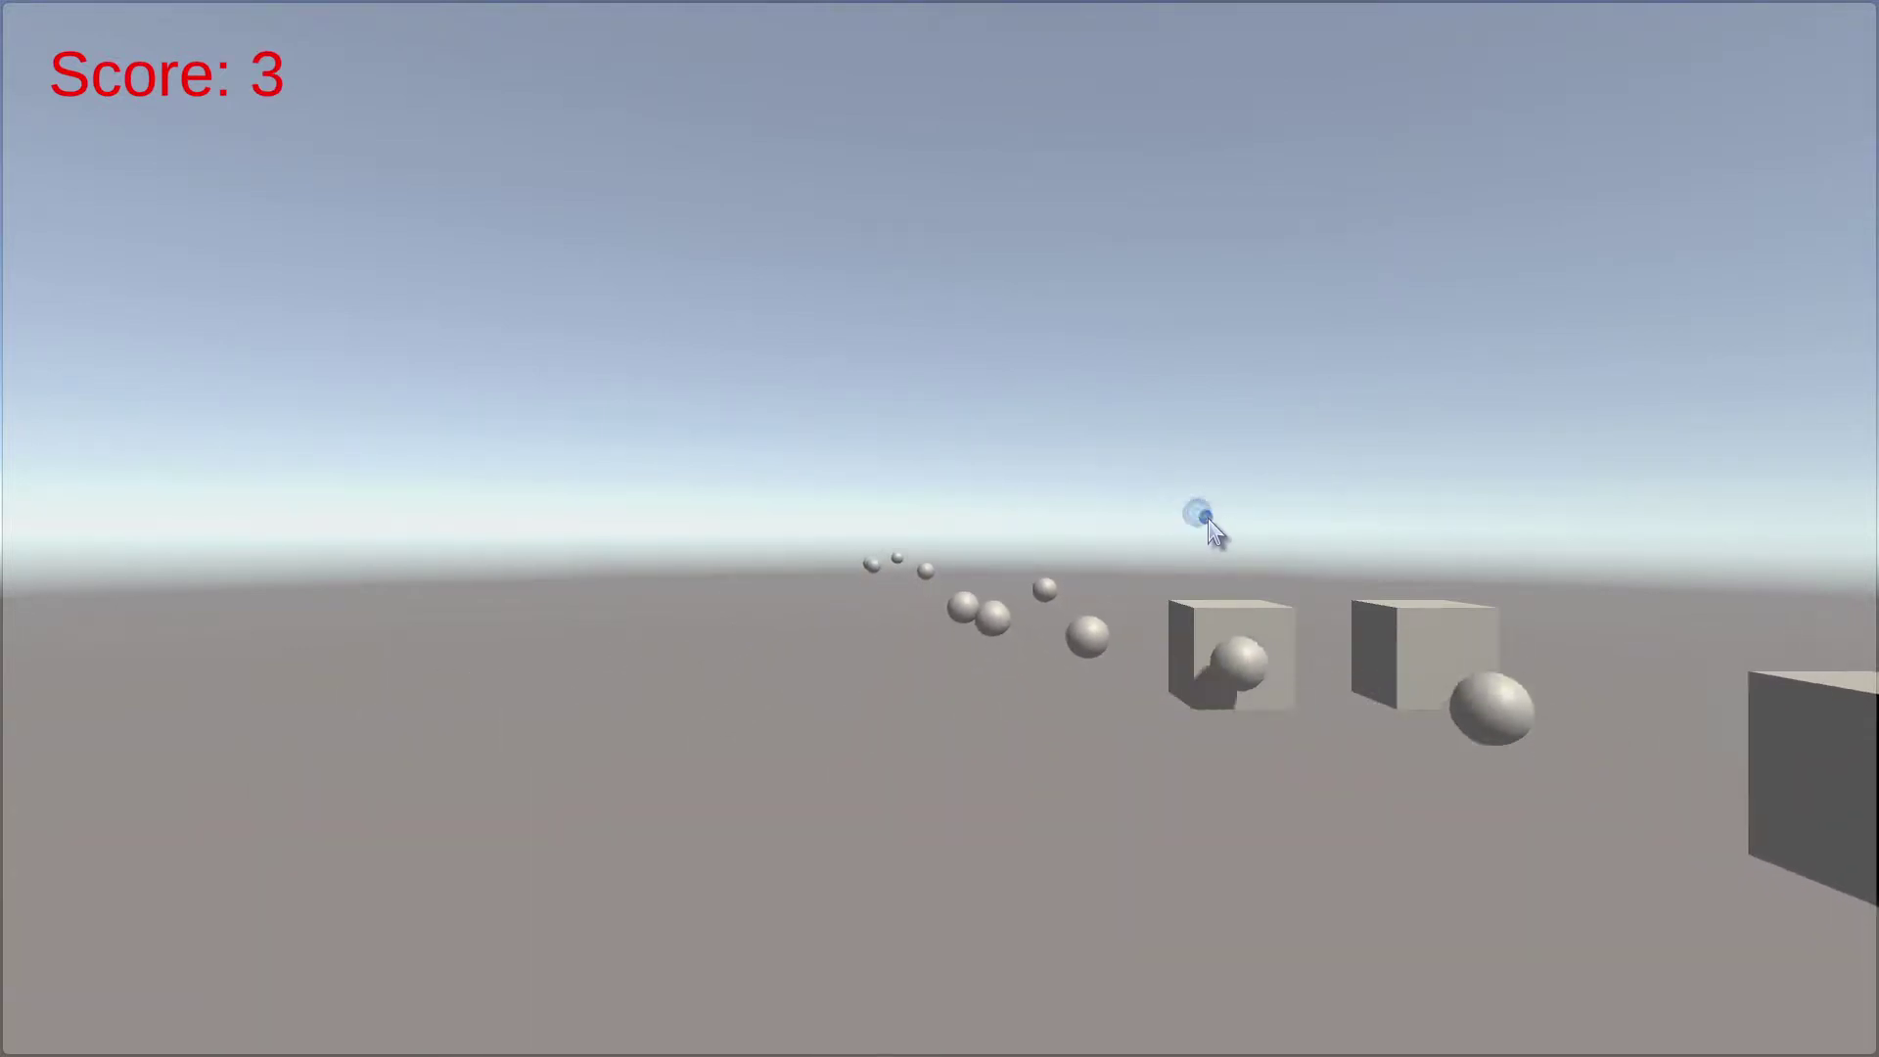
{"action": "left_click", "coordinate": [1212, 512]}
{"action": "left_click", "coordinate": [1207, 519]}
{"action": "left_click", "coordinate": [1244, 517]}
{"action": "left_click", "coordinate": [1245, 504]}
{"action": "left_click", "coordinate": [1246, 507]}
{"action": "left_click", "coordinate": [1241, 496]}
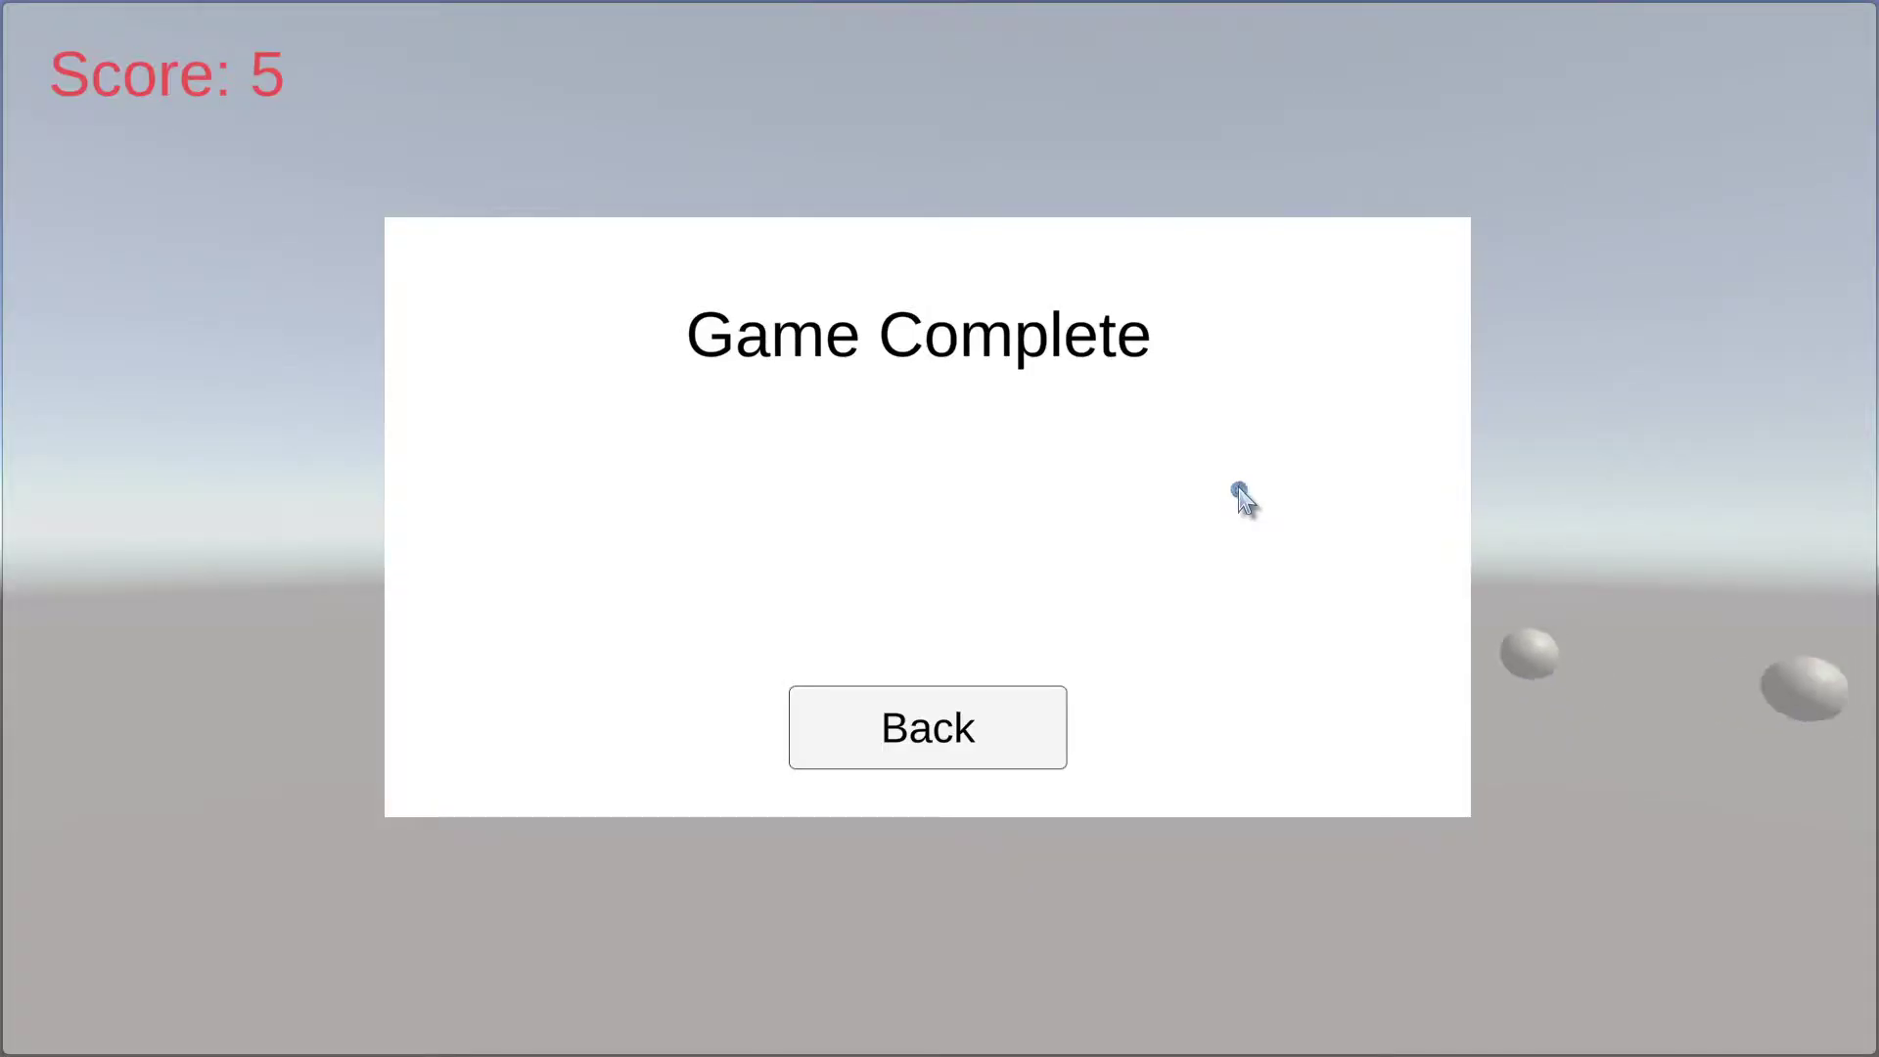
{"action": "left_click", "coordinate": [981, 737]}
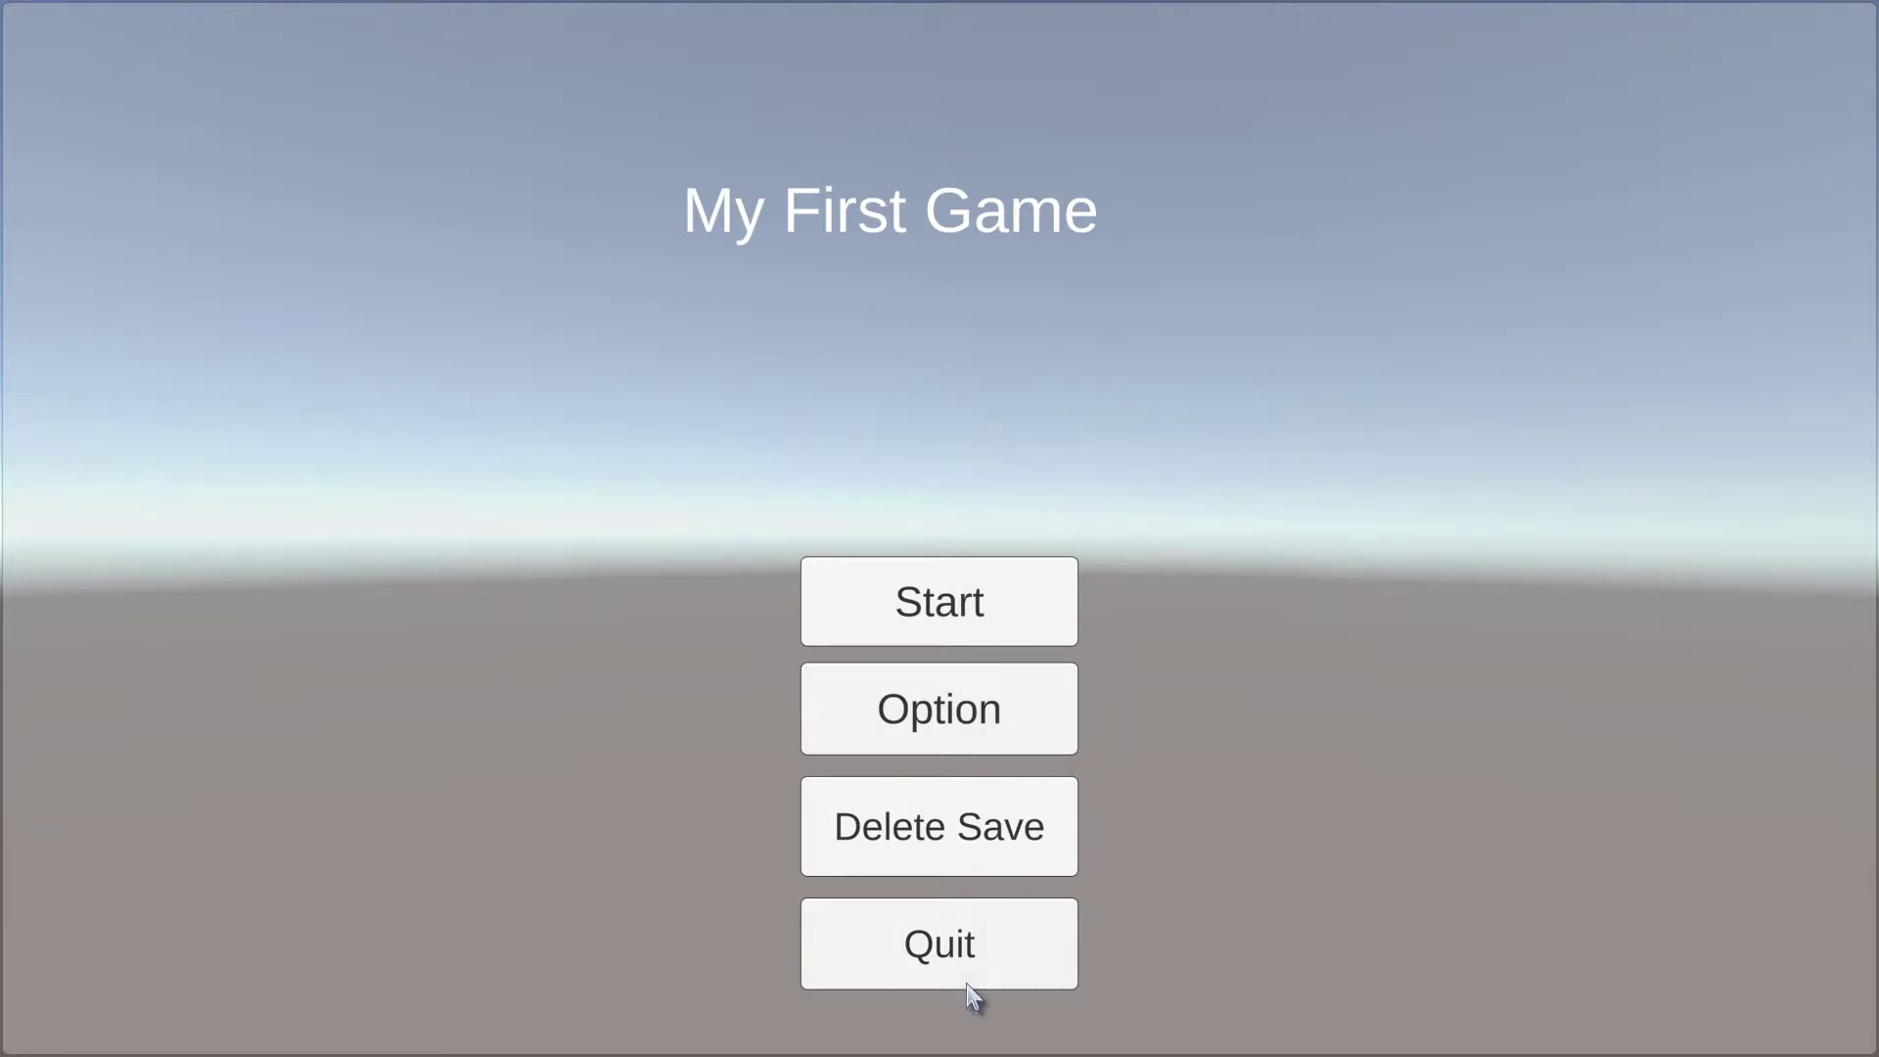
{"action": "left_click", "coordinate": [981, 964]}
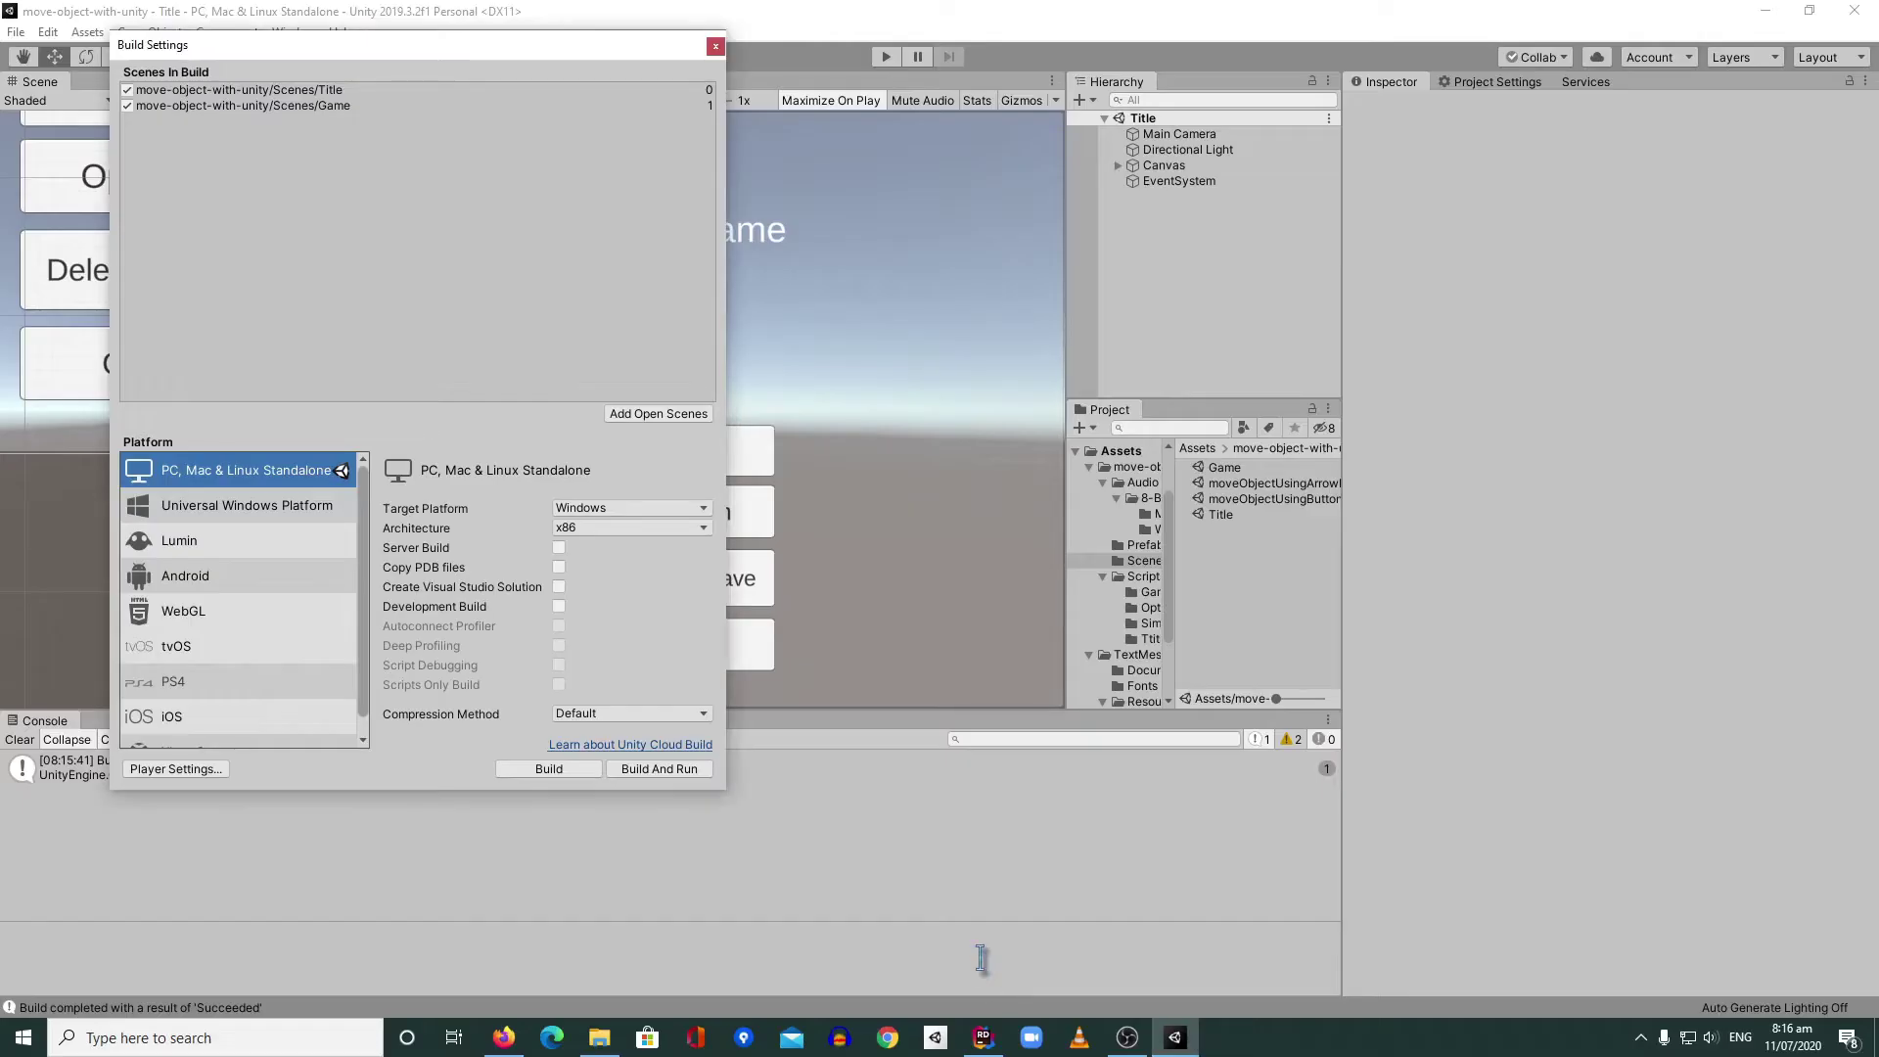
- Clear the Console, reopen Build Settings and switch the build platform to Android
{"action": "left_click", "coordinate": [714, 49]}
{"action": "left_click", "coordinate": [20, 740]}
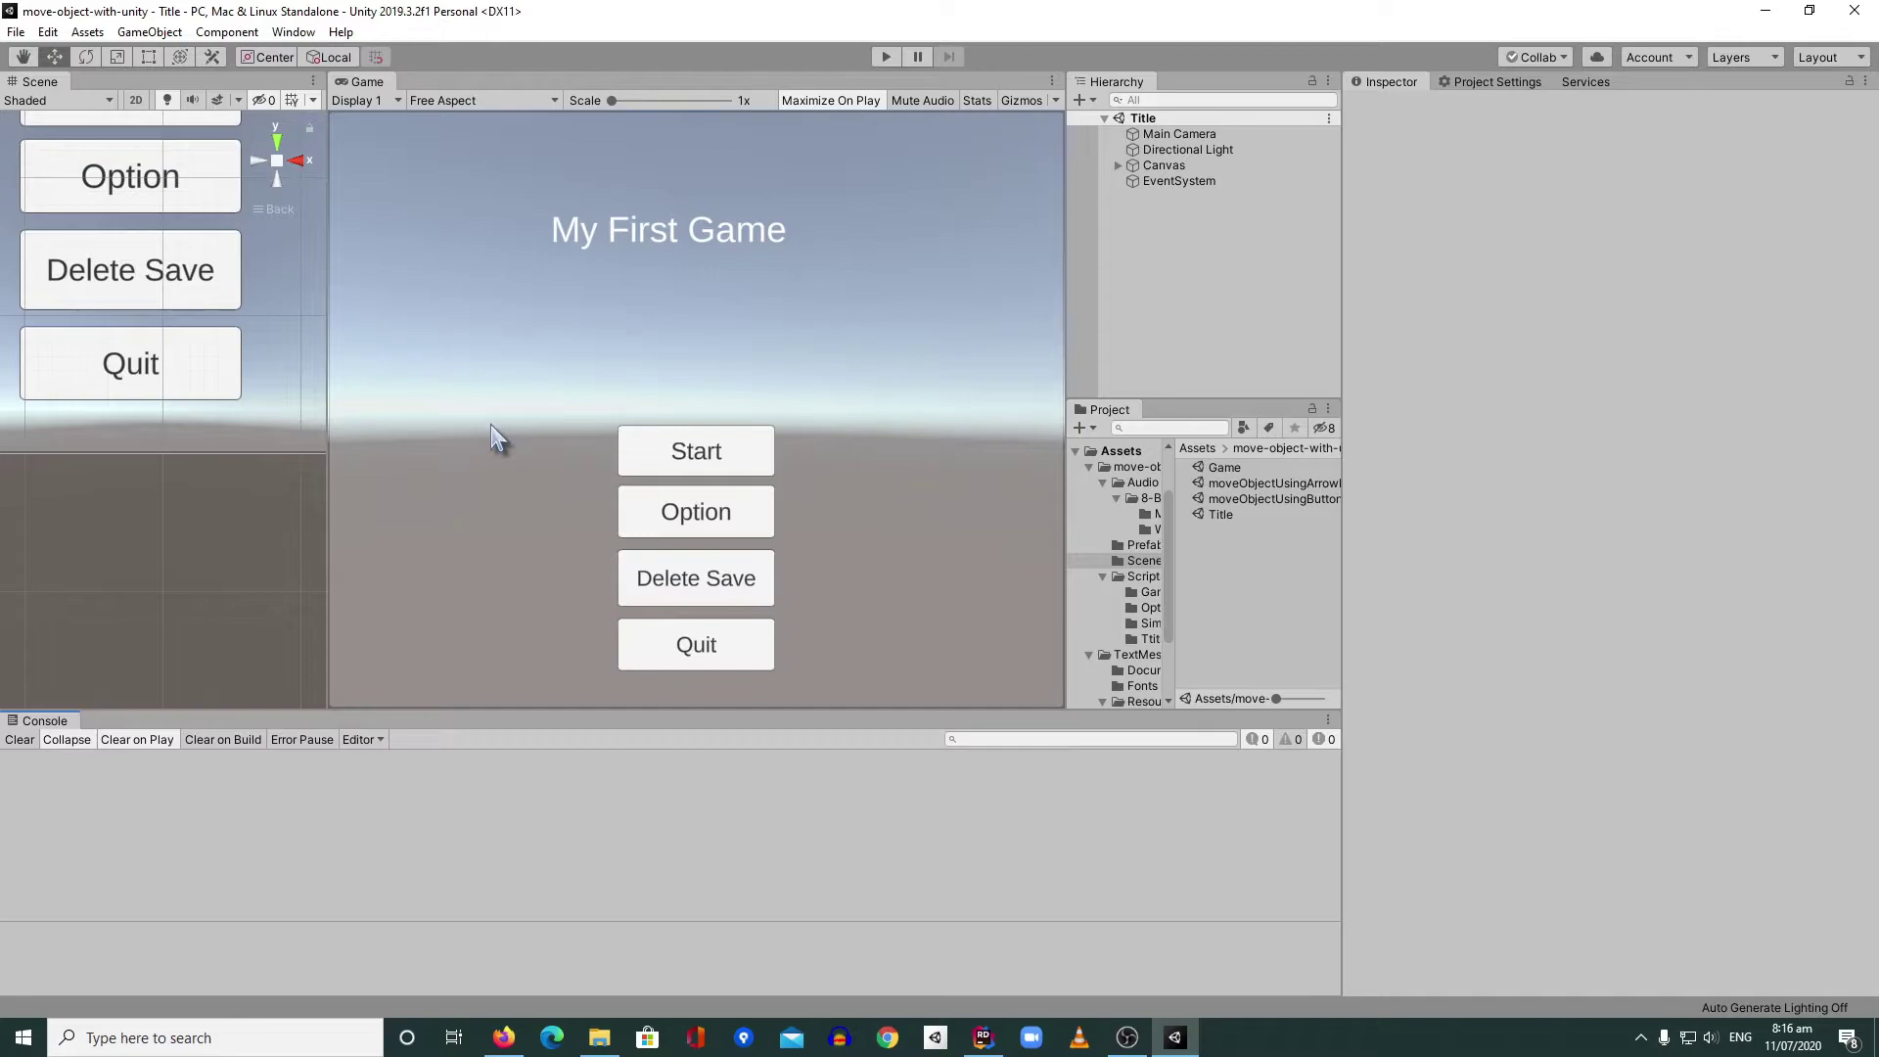
{"action": "left_click", "coordinate": [16, 32]}
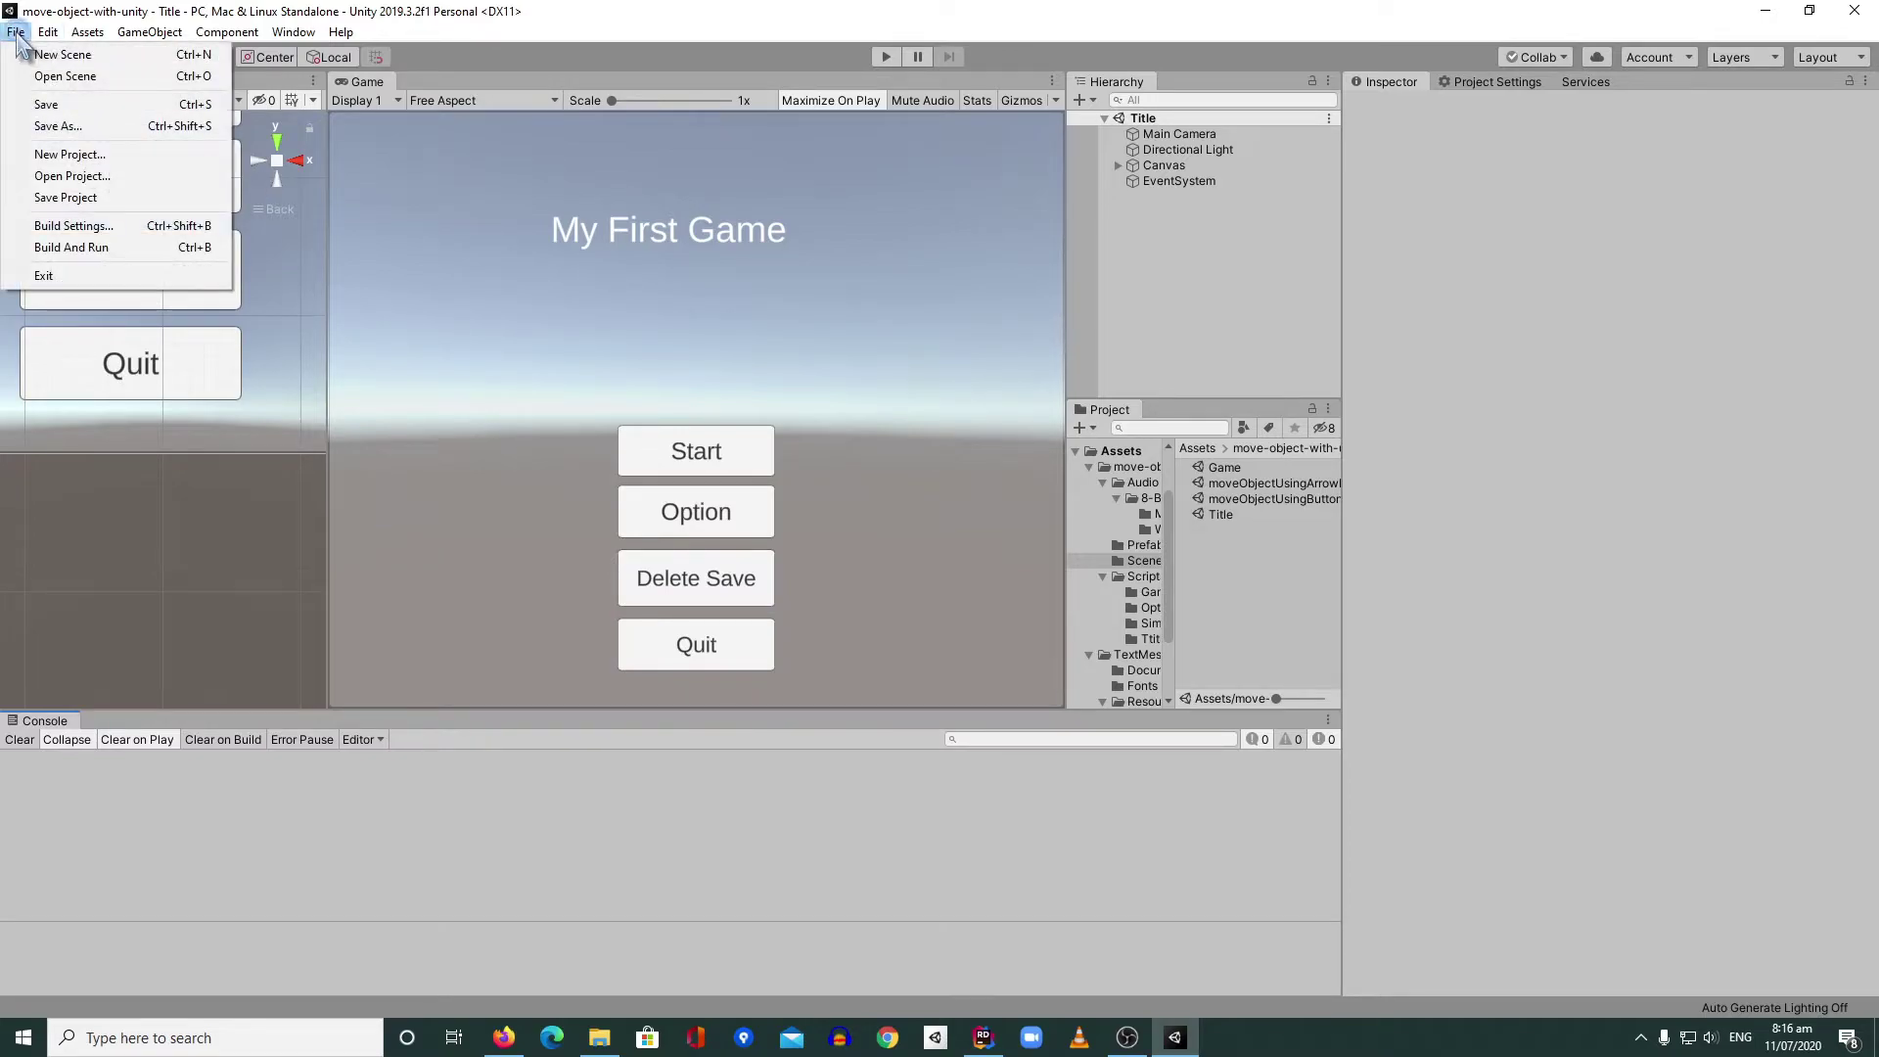
{"action": "left_click", "coordinate": [73, 226]}
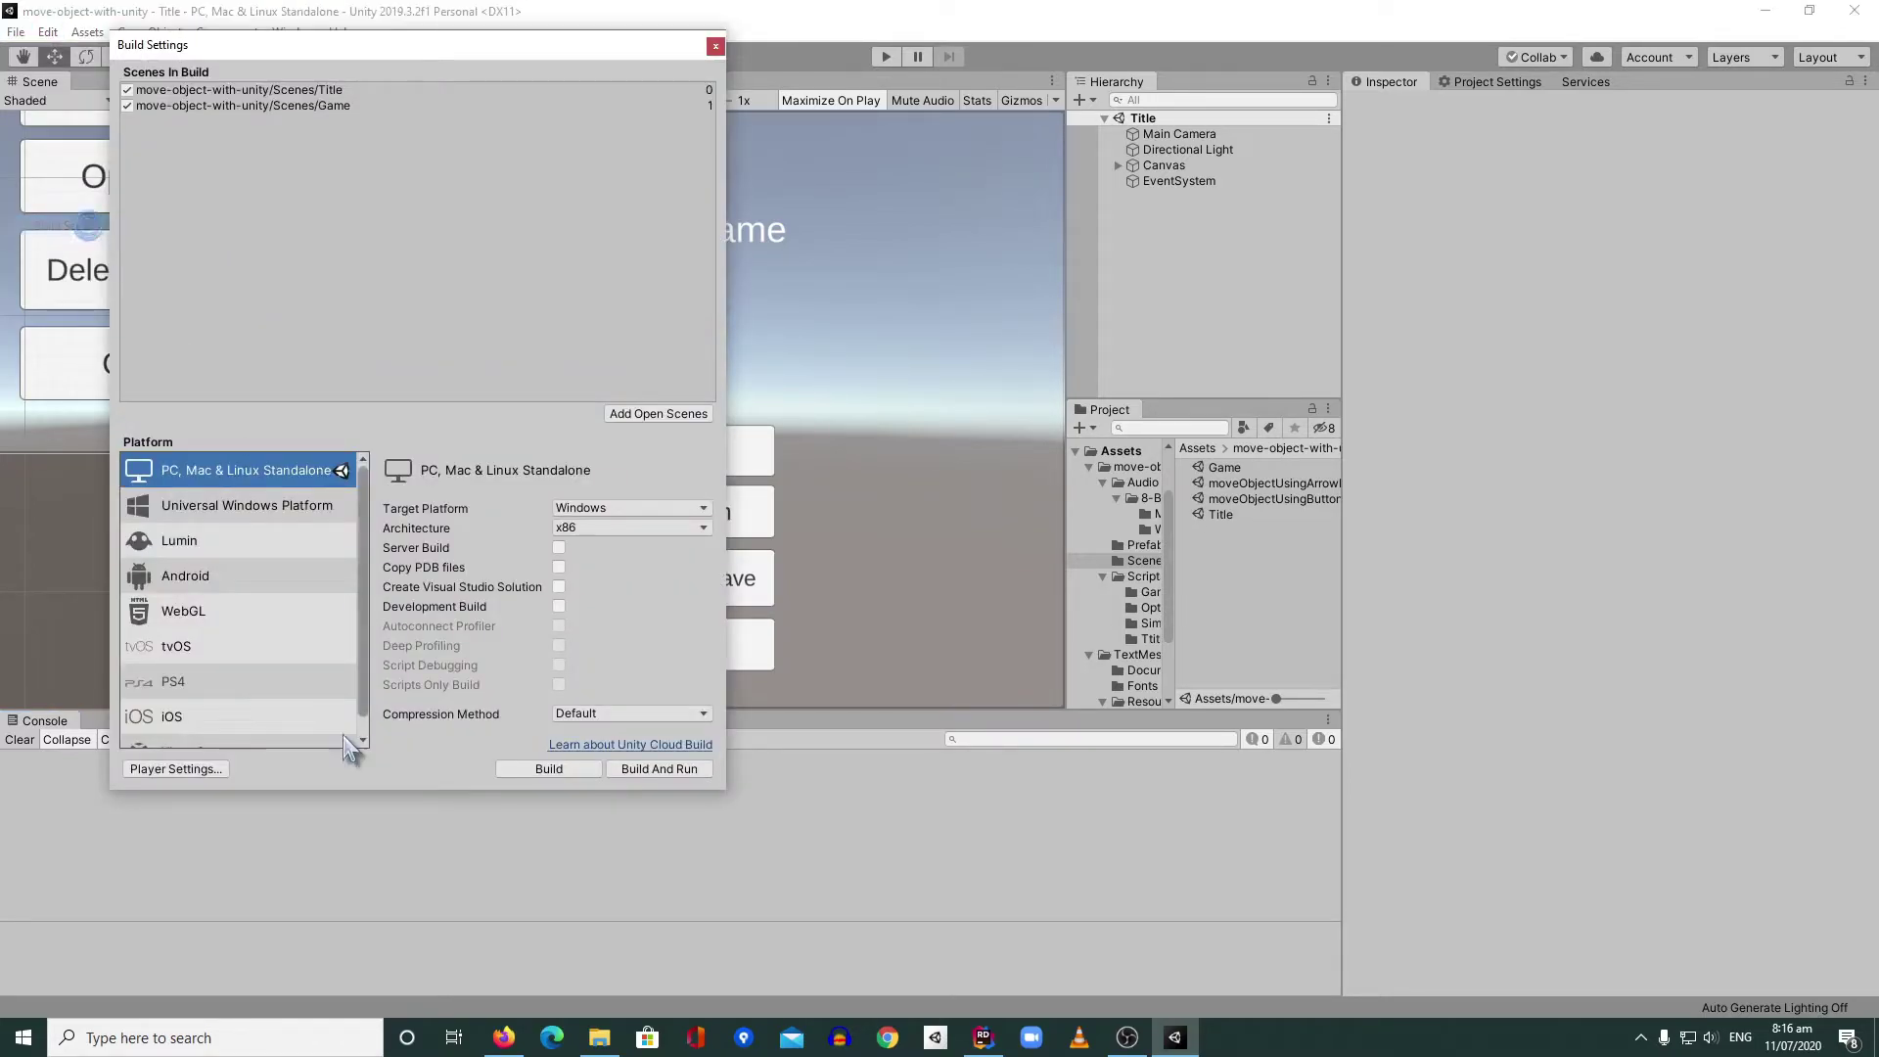
{"action": "left_click", "coordinate": [207, 580]}
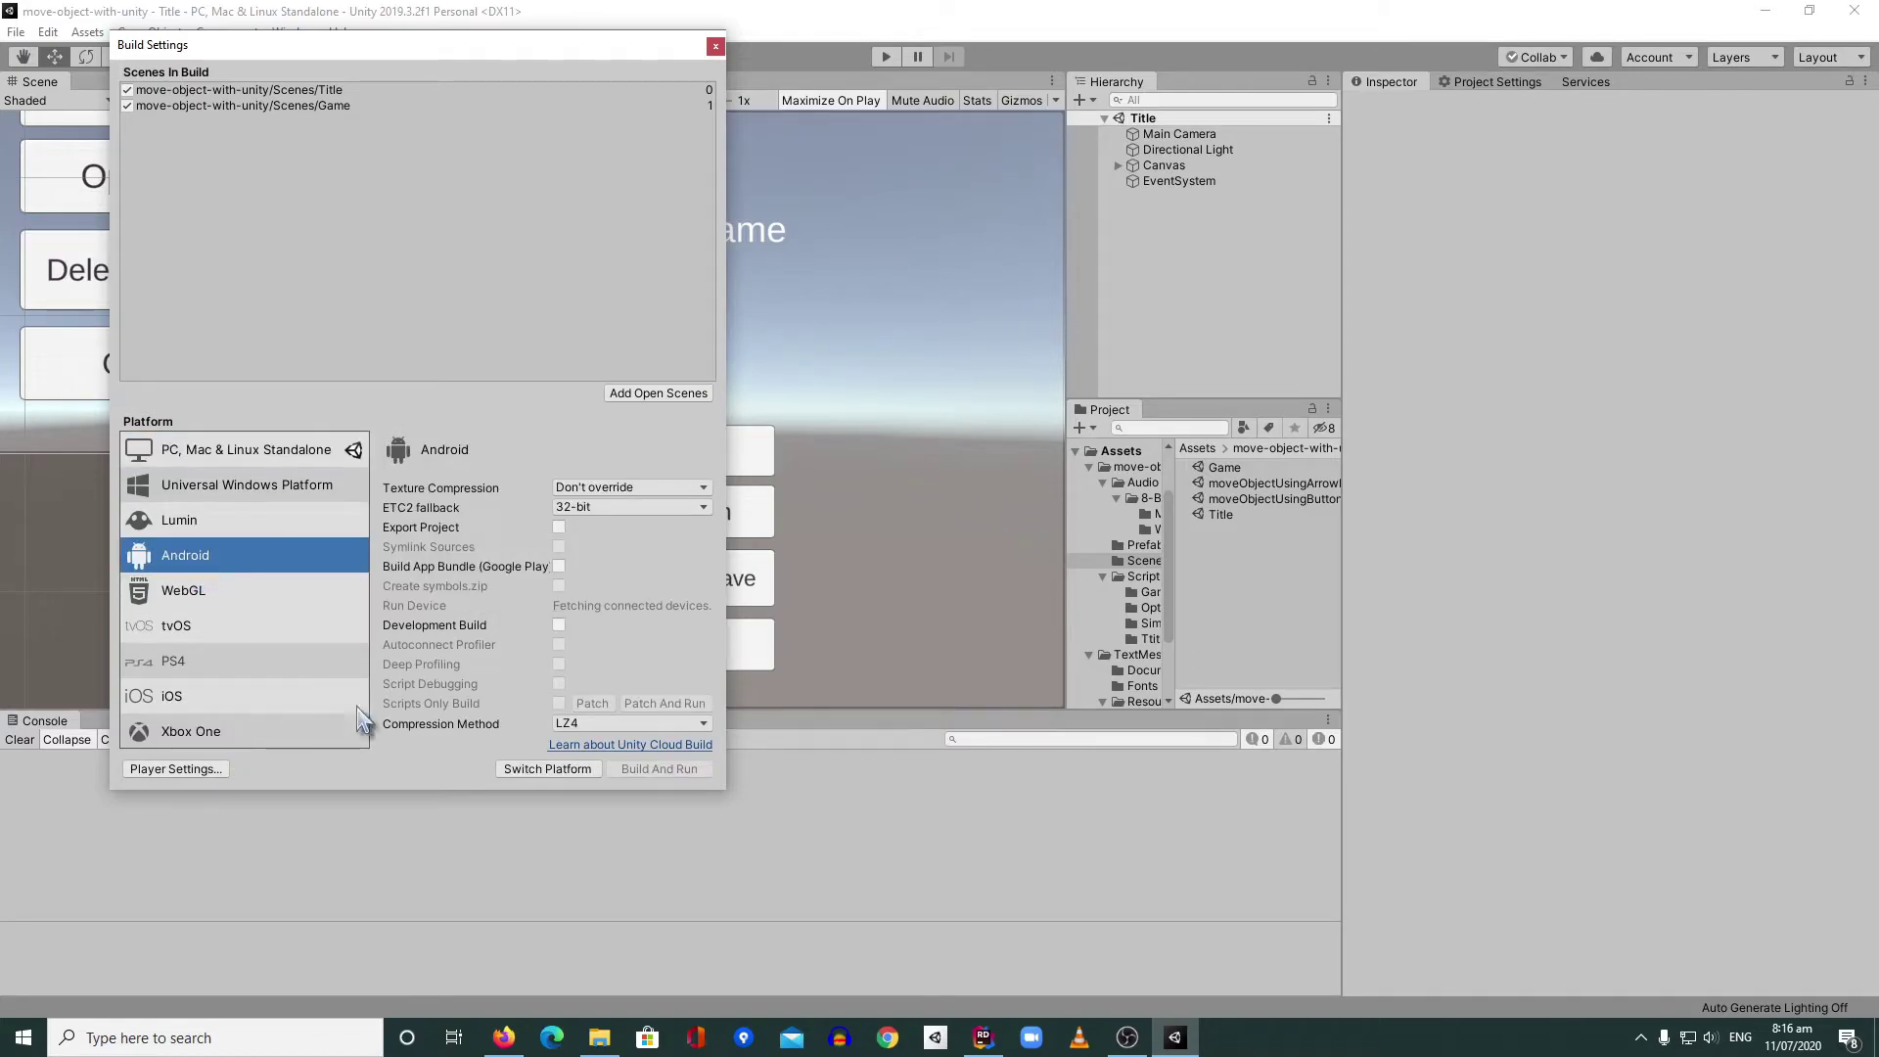
{"action": "left_click", "coordinate": [550, 771]}
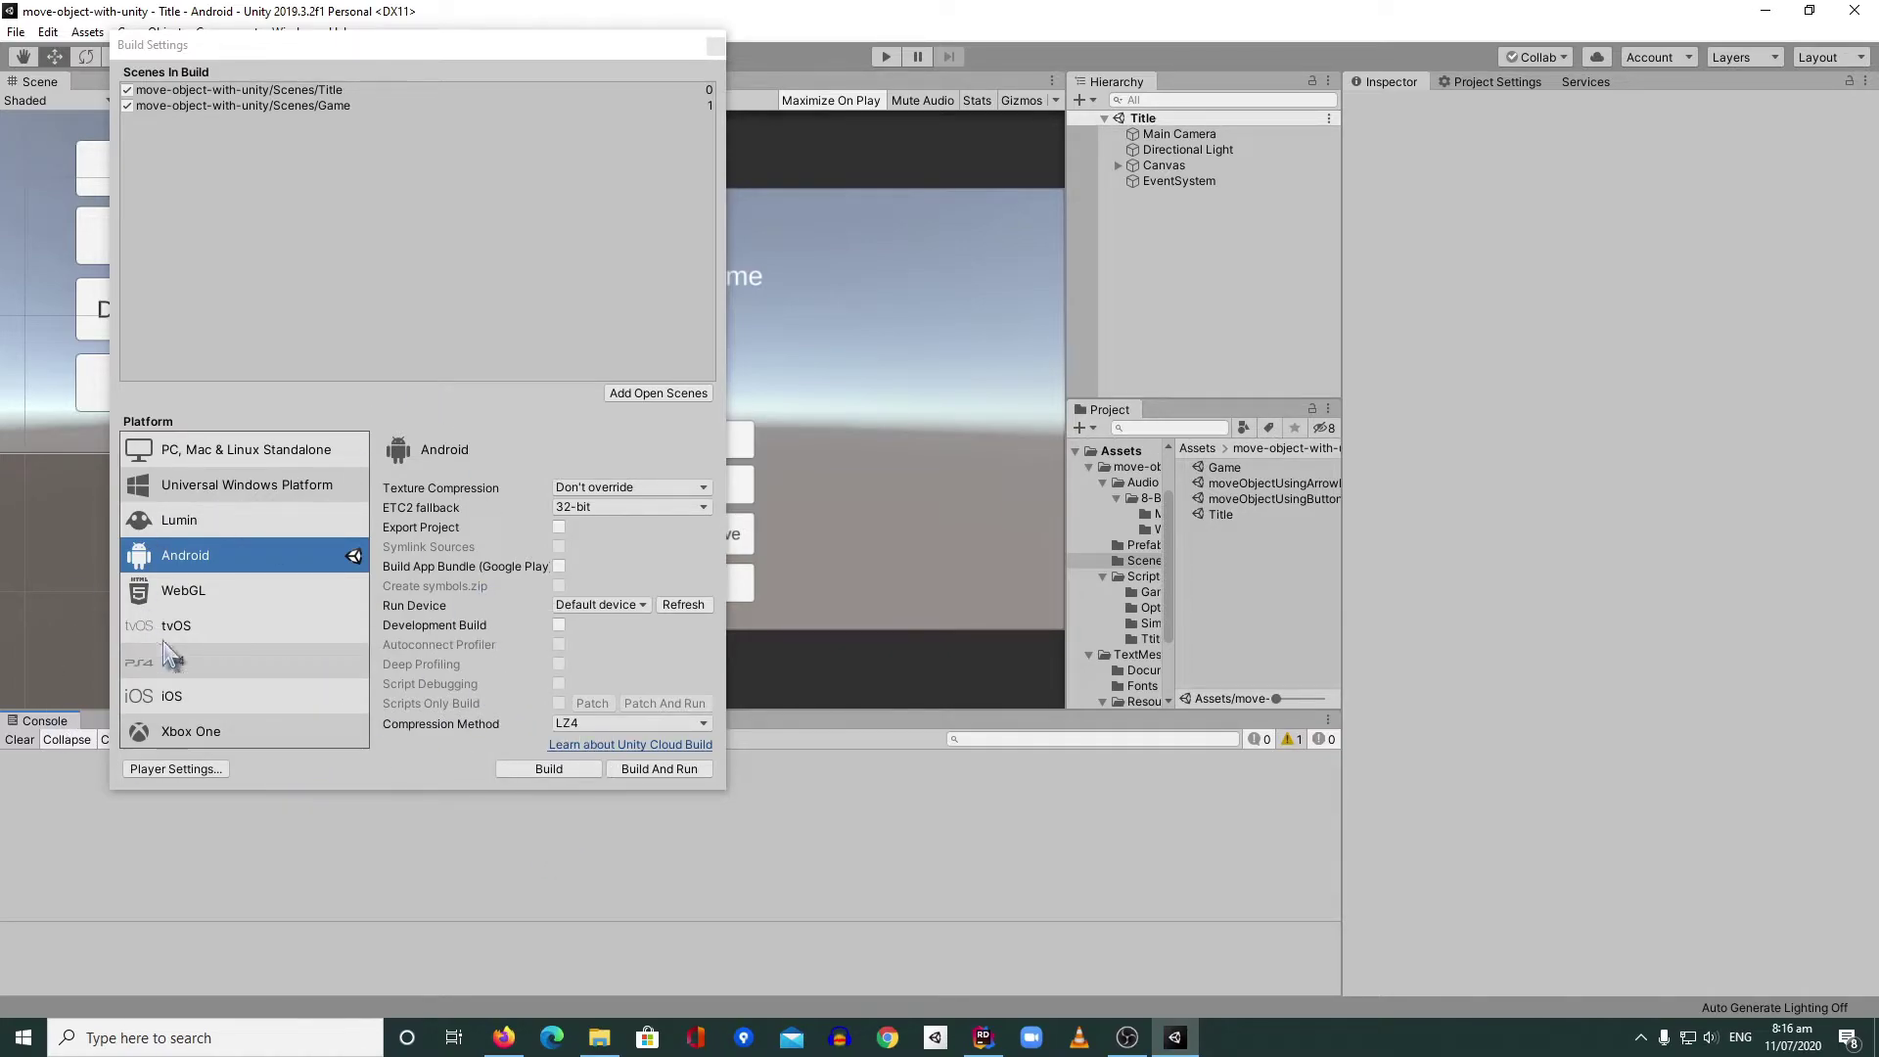
{"action": "left_click", "coordinate": [186, 768]}
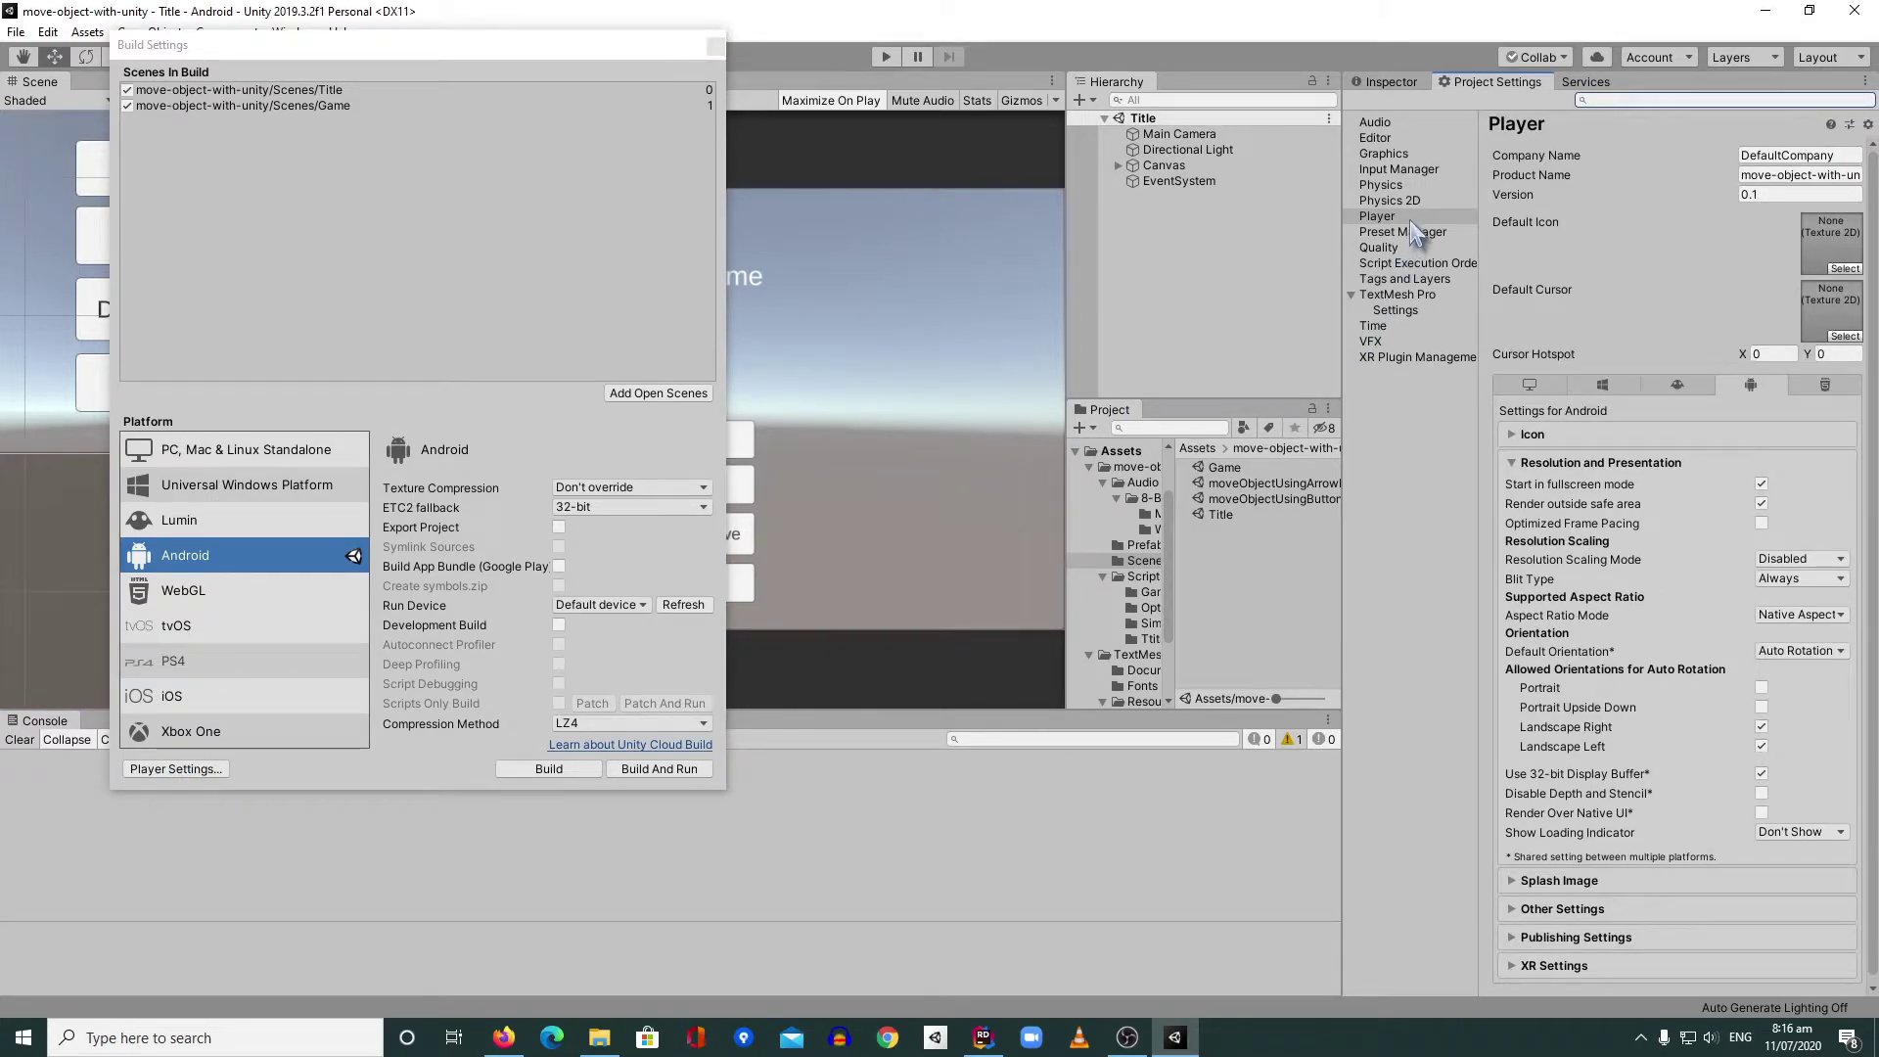
- In the Android Player settings, confirm auto rotation allows only Landscape Right and Landscape Left
{"action": "left_click", "coordinate": [1410, 219]}
{"action": "left_click_drag", "start_coordinate": [1064, 333], "coordinate": [936, 333]}
{"action": "left_click", "coordinate": [1409, 262]}
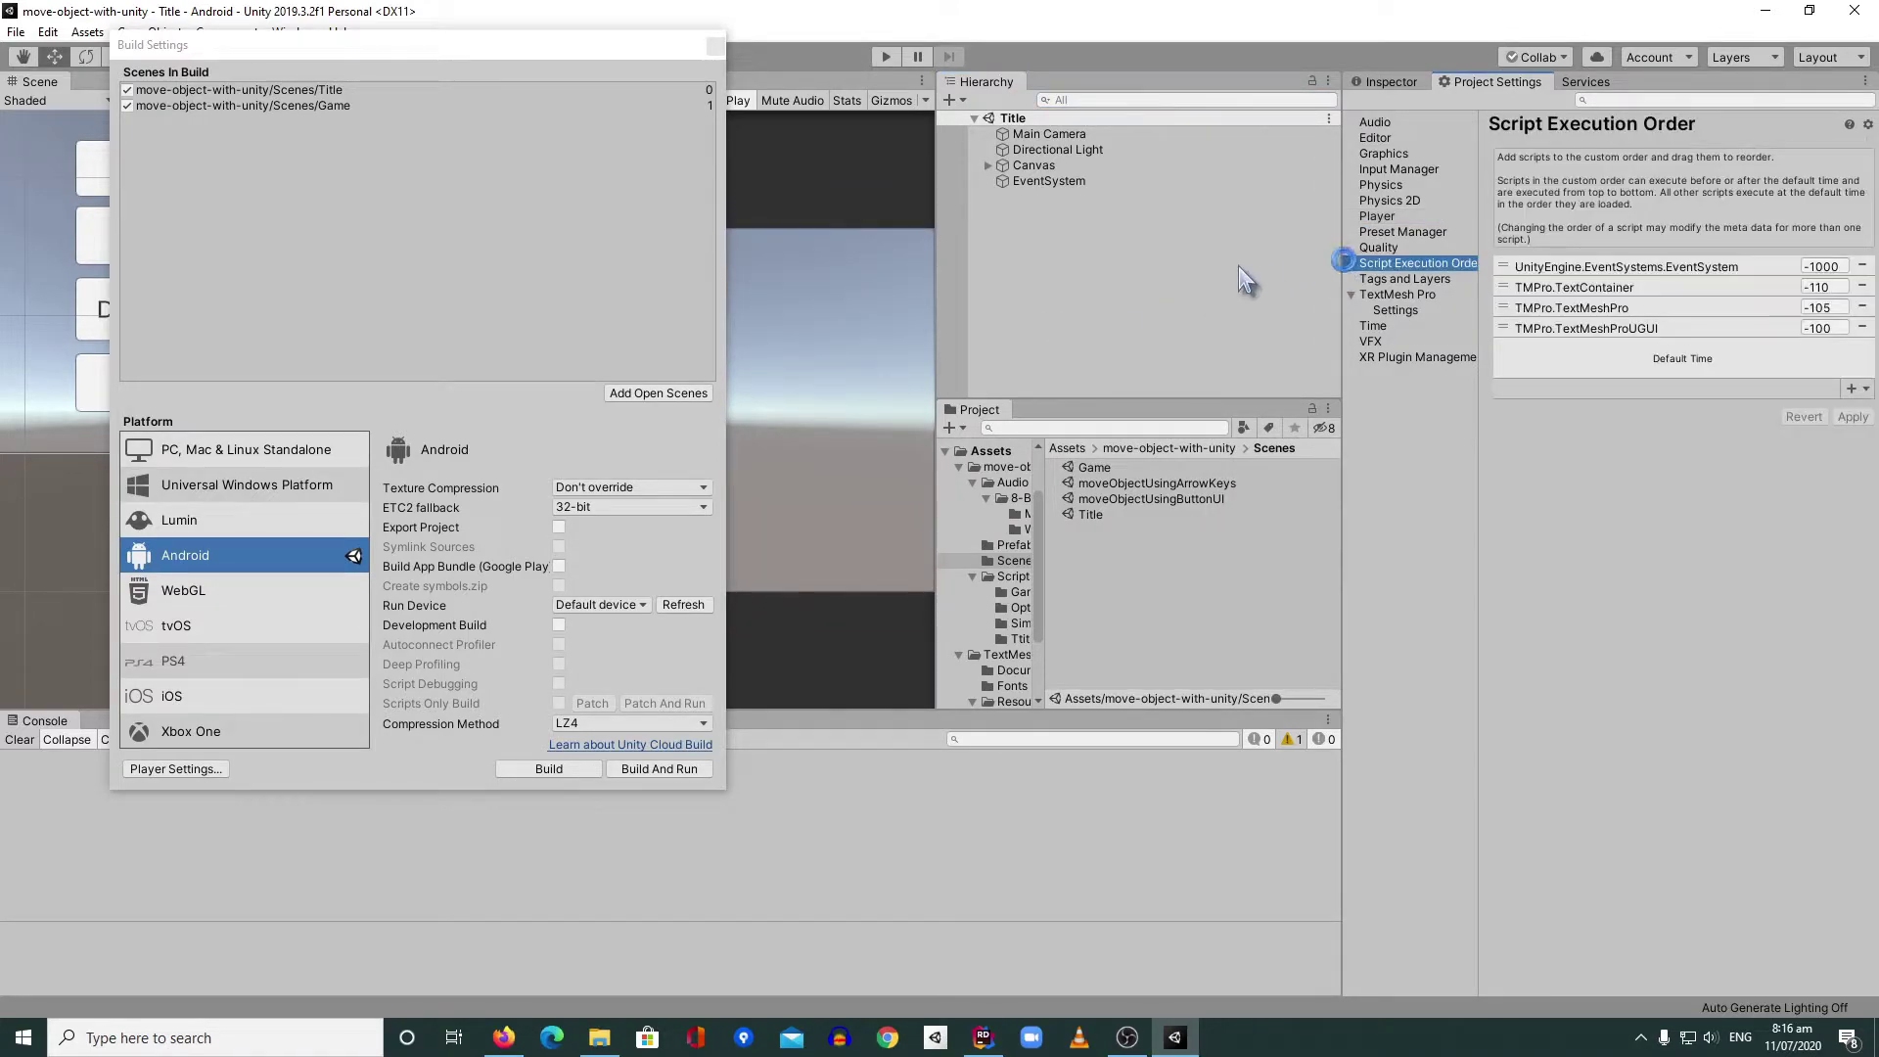
{"action": "left_click", "coordinate": [1390, 216]}
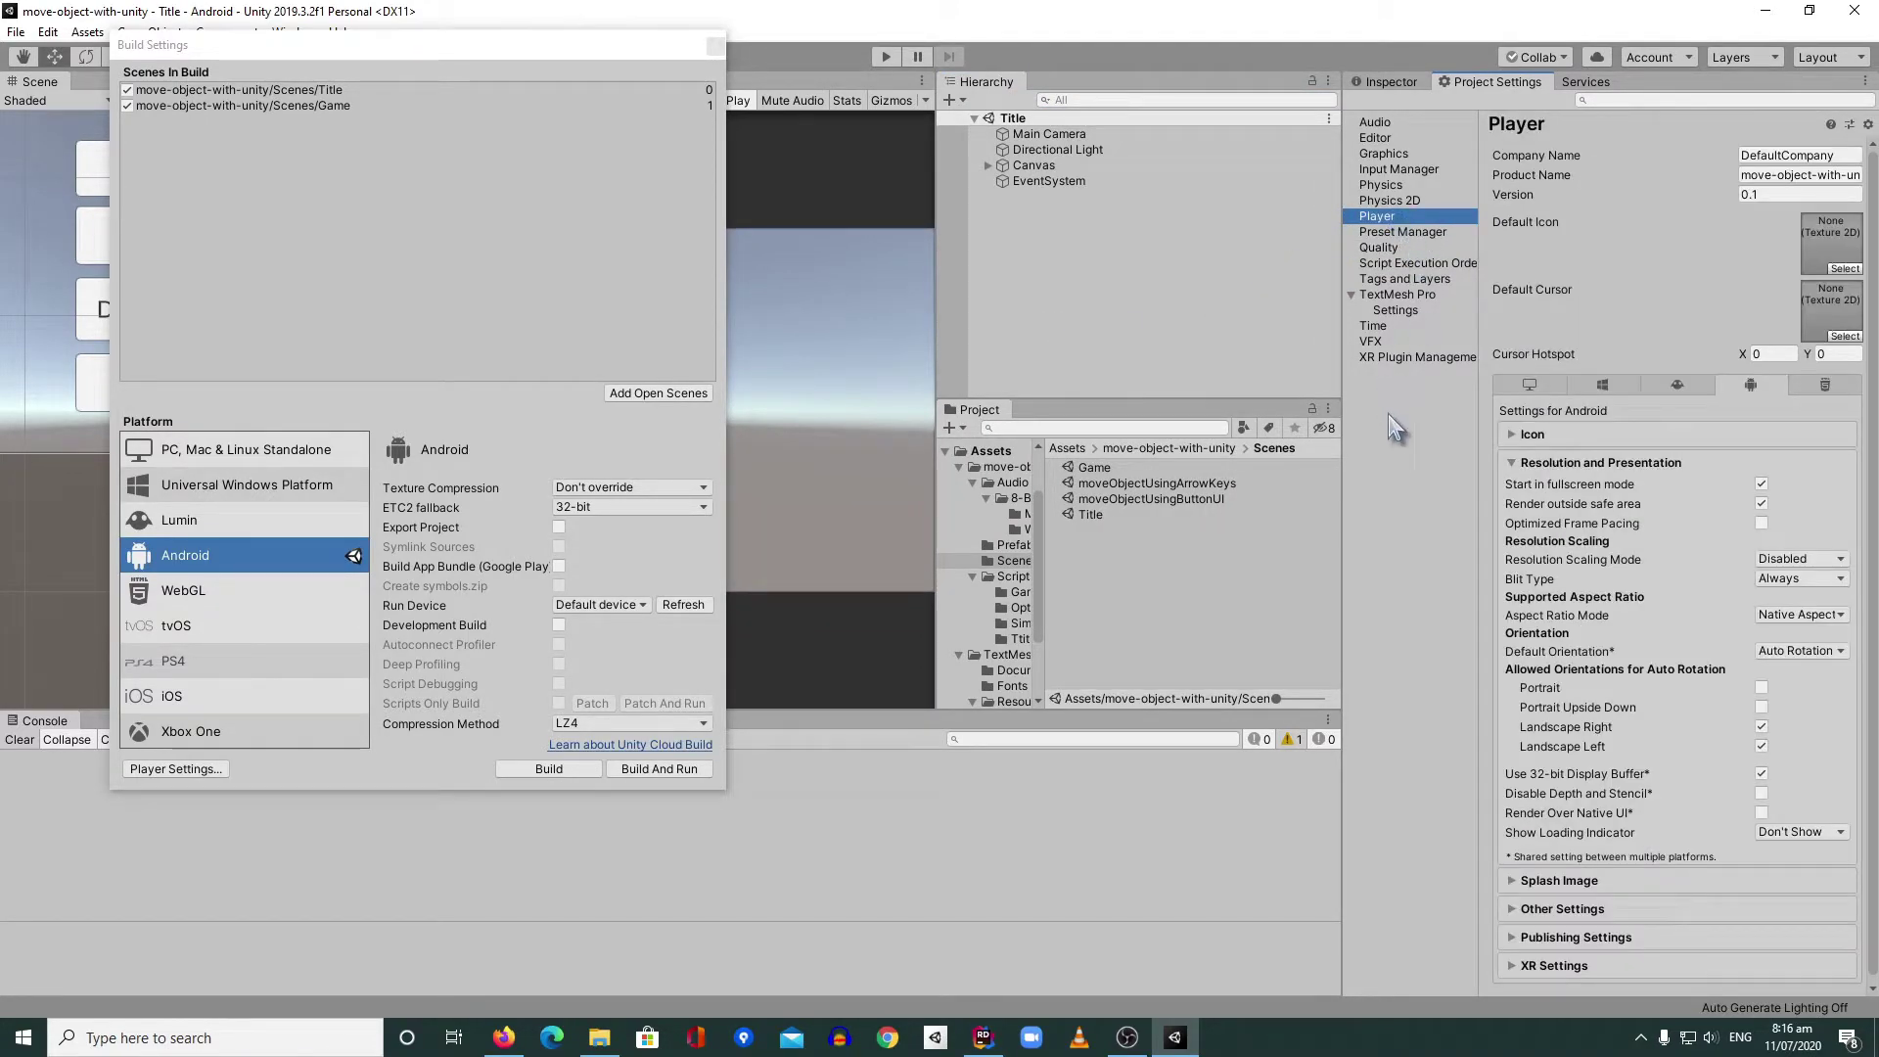
{"action": "left_click_drag", "start_coordinate": [1337, 363], "coordinate": [1135, 363]}
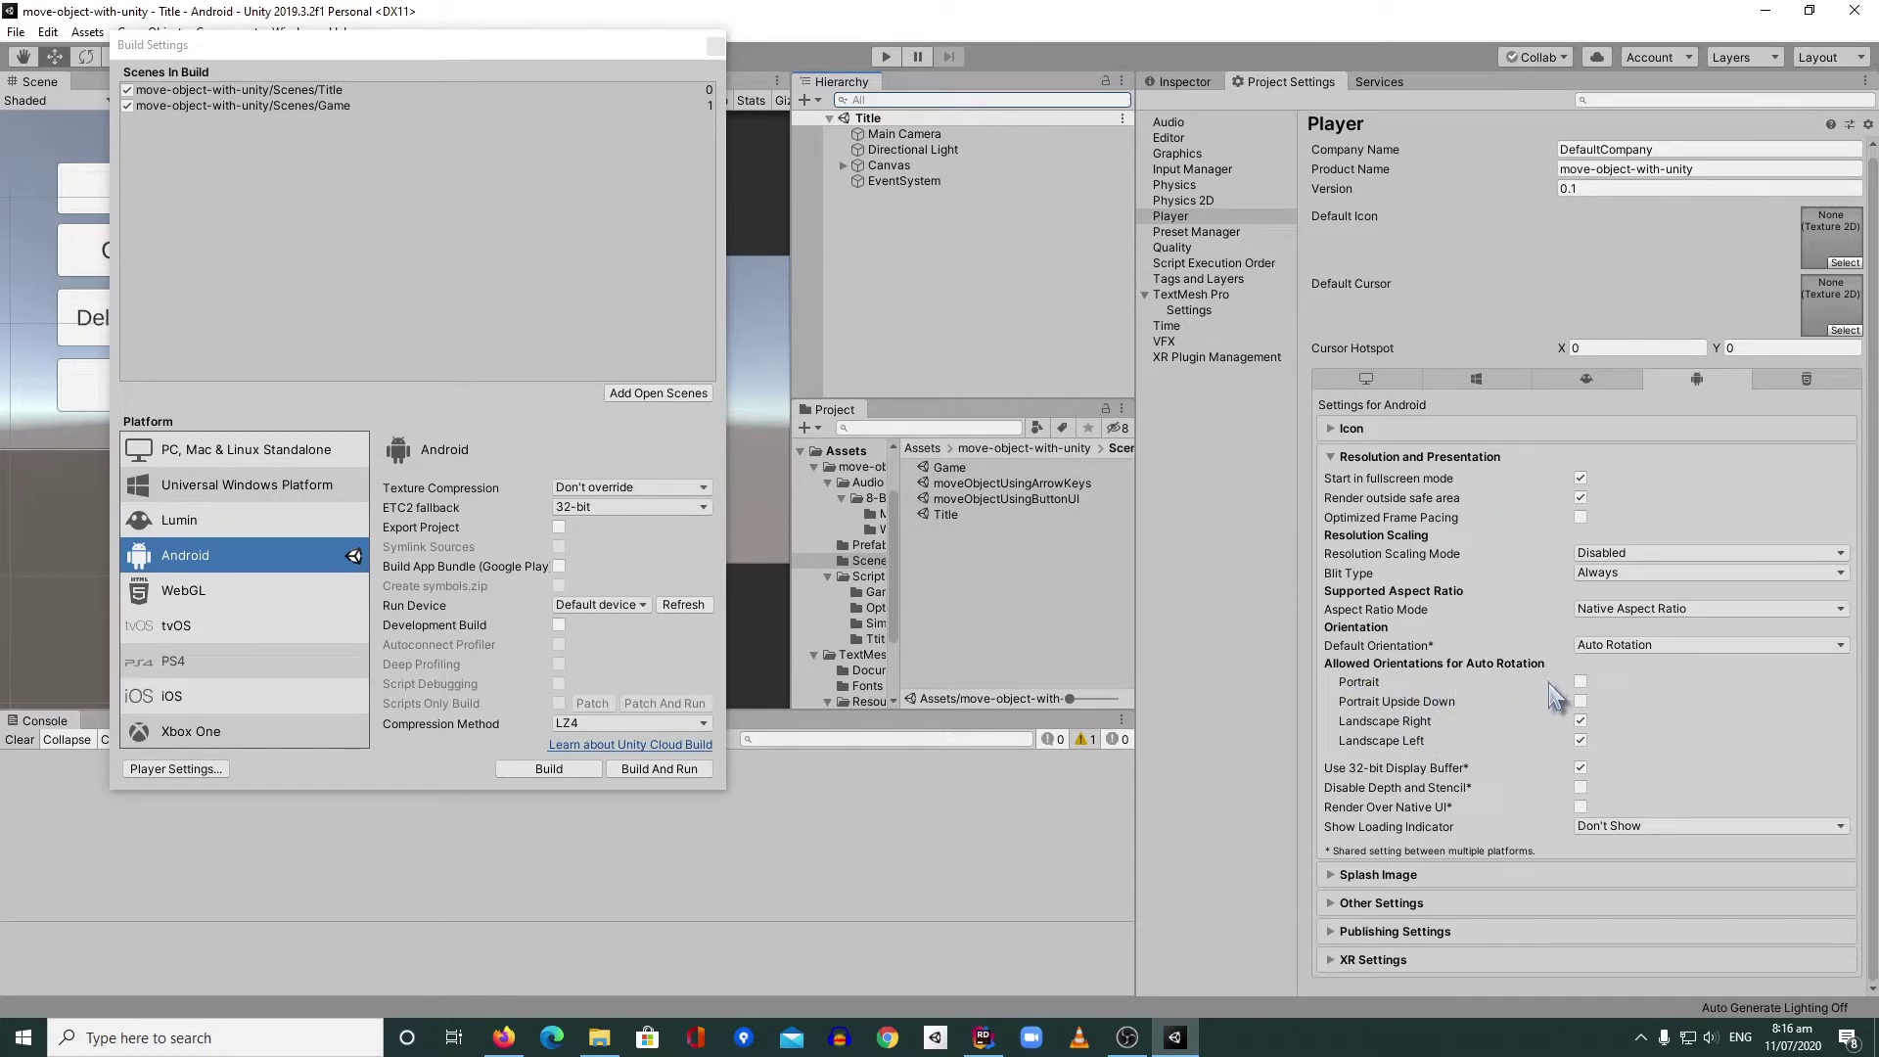
{"action": "left_click", "coordinate": [1407, 724]}
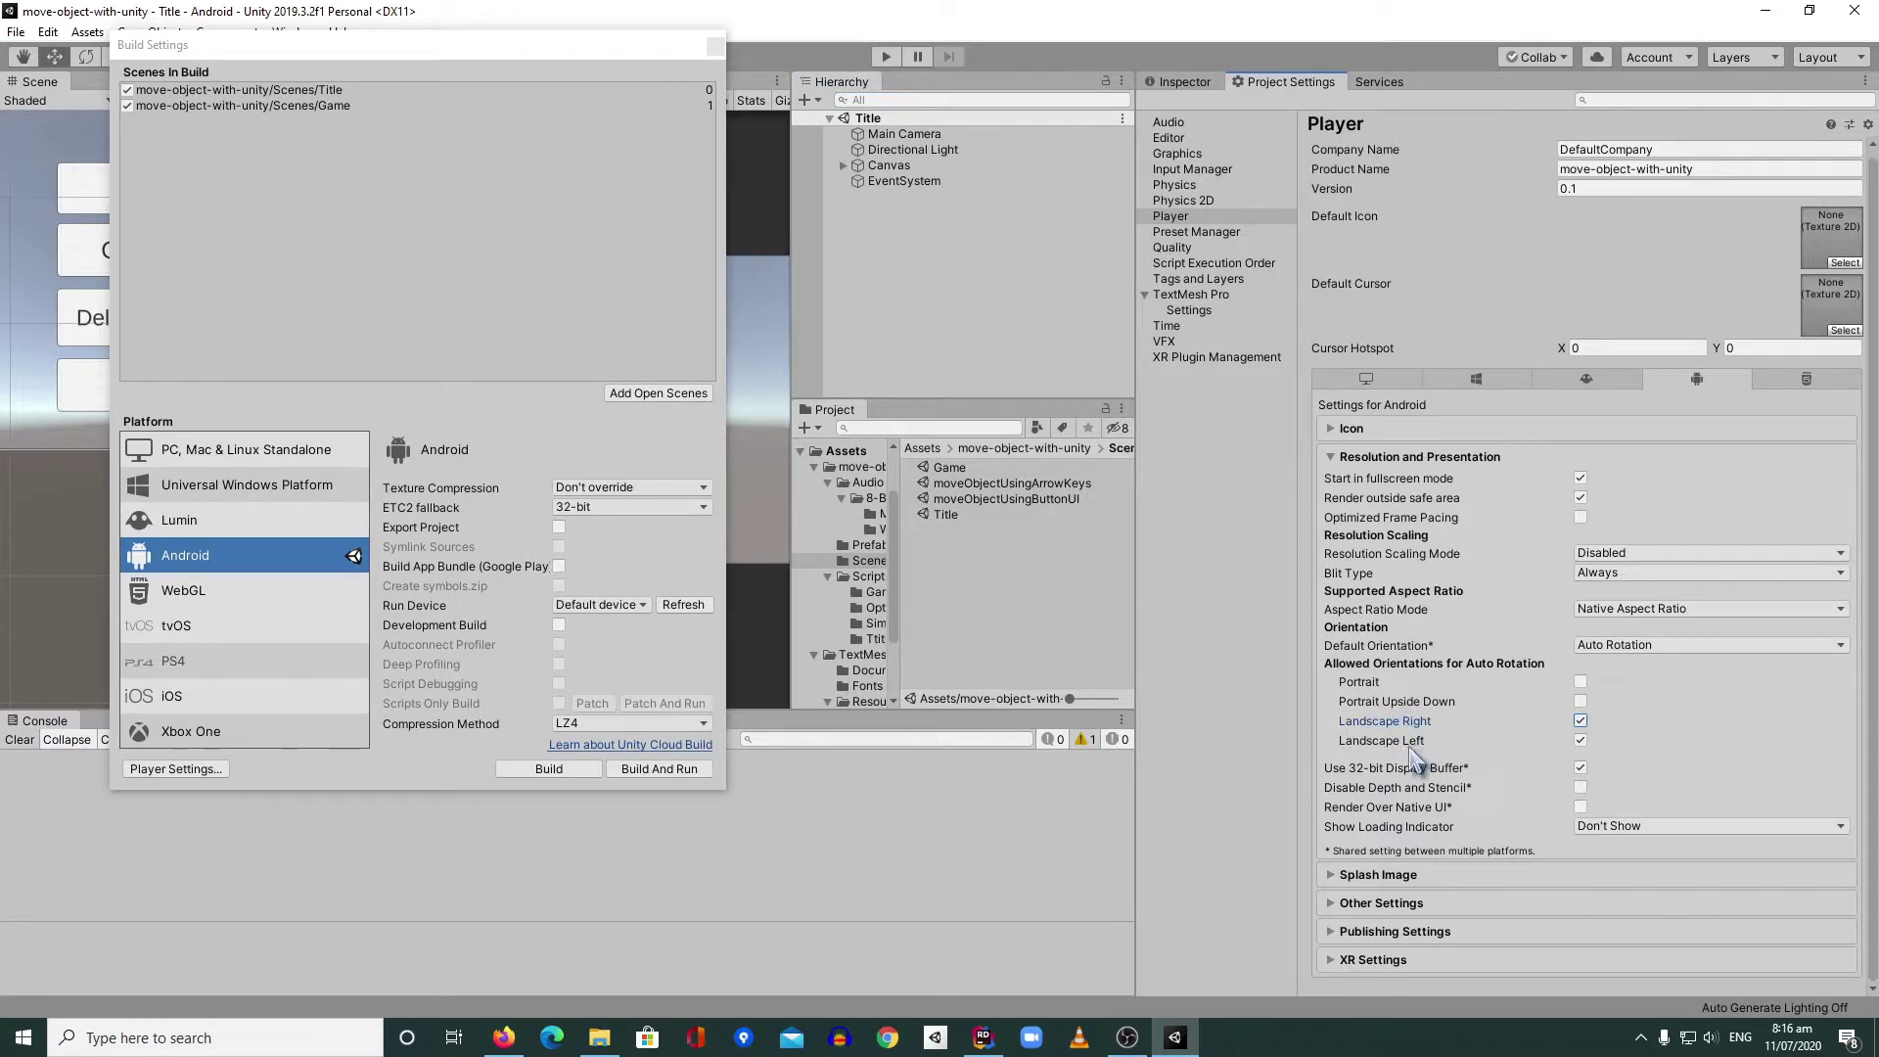
{"action": "left_click", "coordinate": [1410, 742]}
- Set Company Name to MakingGamesForUnity and Product Name to simplegame, then check the resulting package name
{"action": "left_click", "coordinate": [1616, 150]}
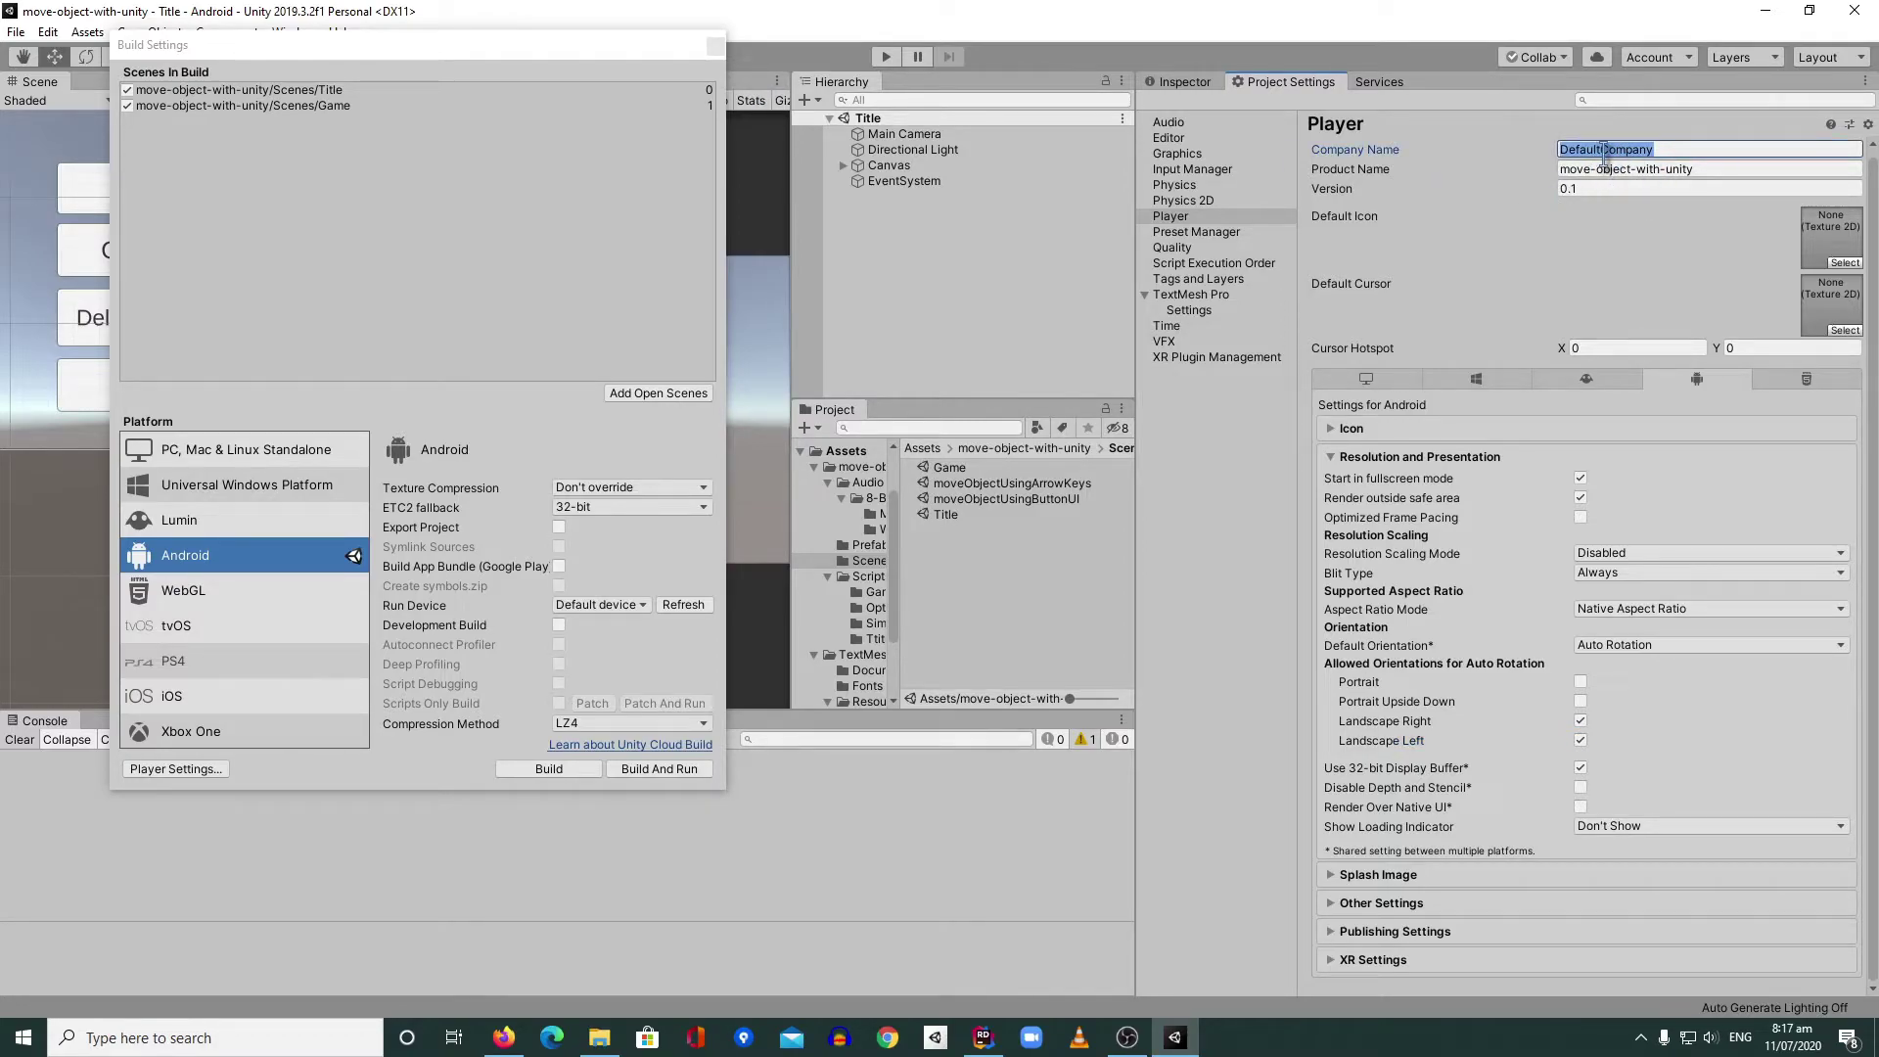
{"action": "type", "text": "MakingGamesForUnity"}
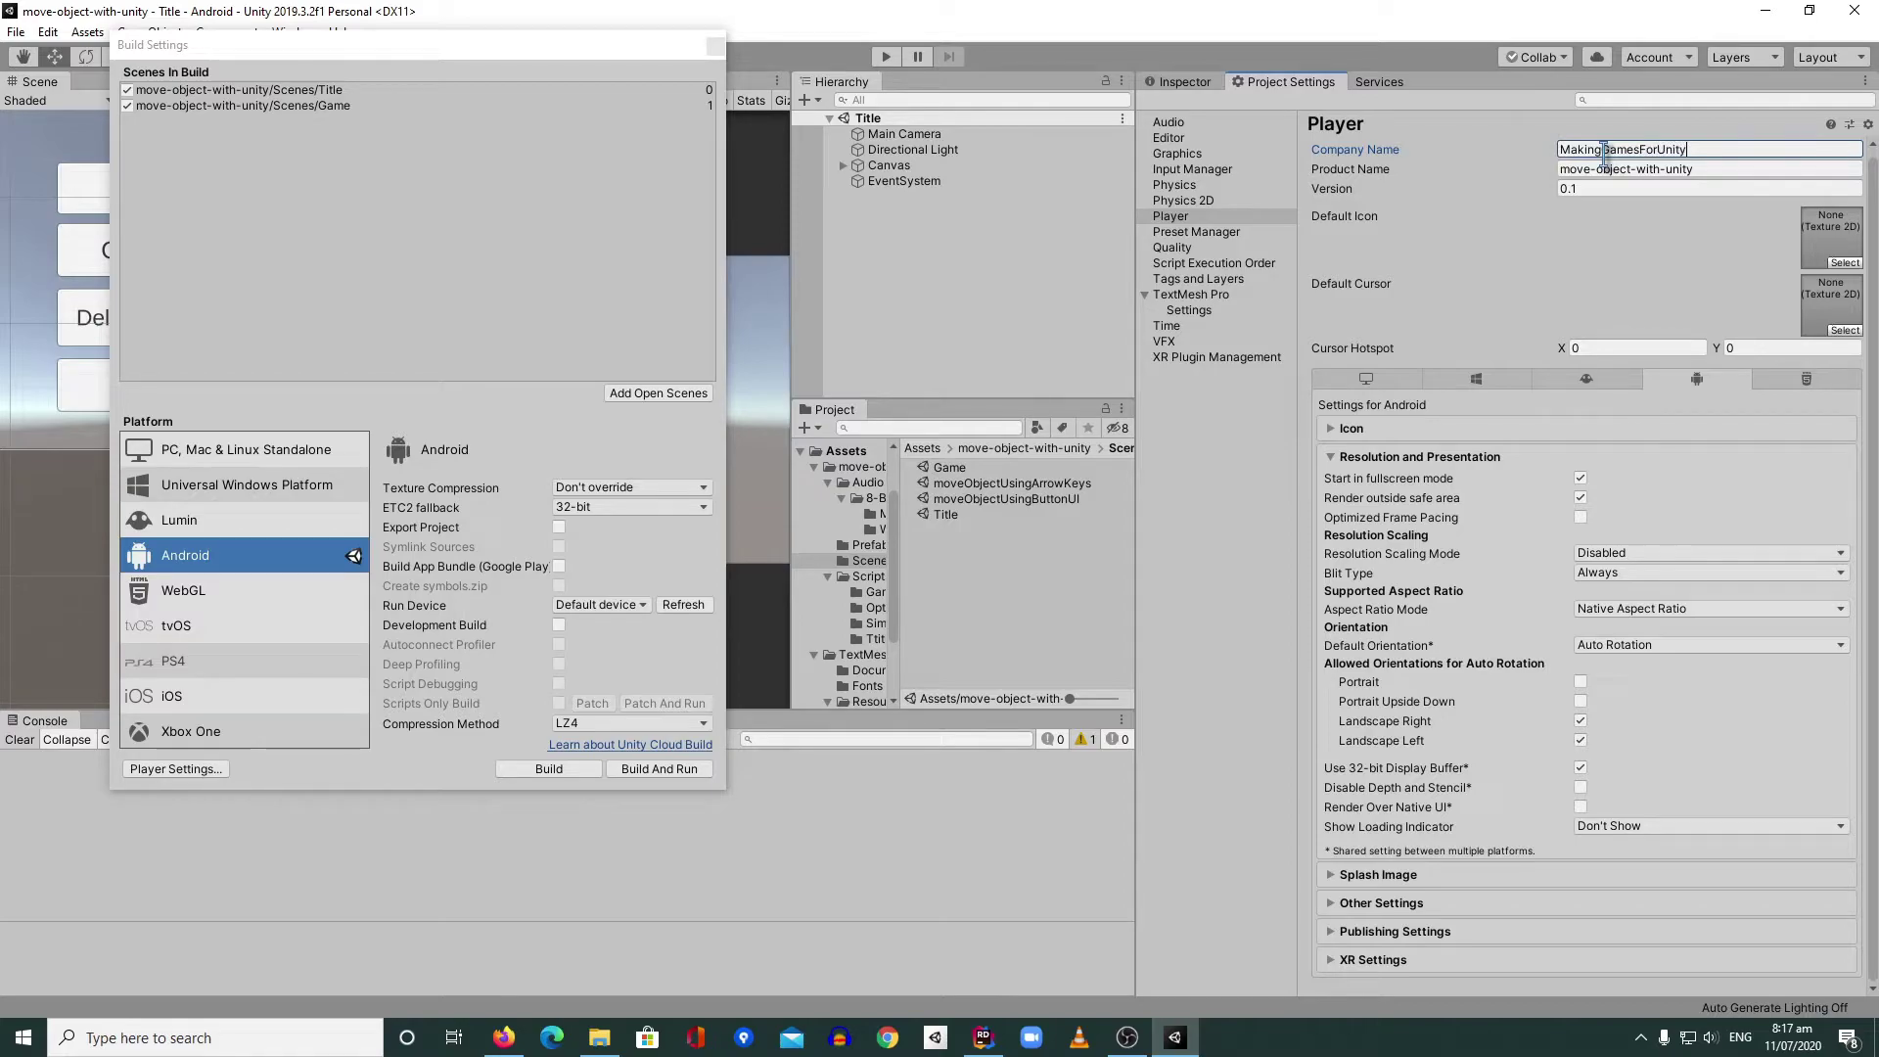
{"action": "left_click", "coordinate": [1673, 170]}
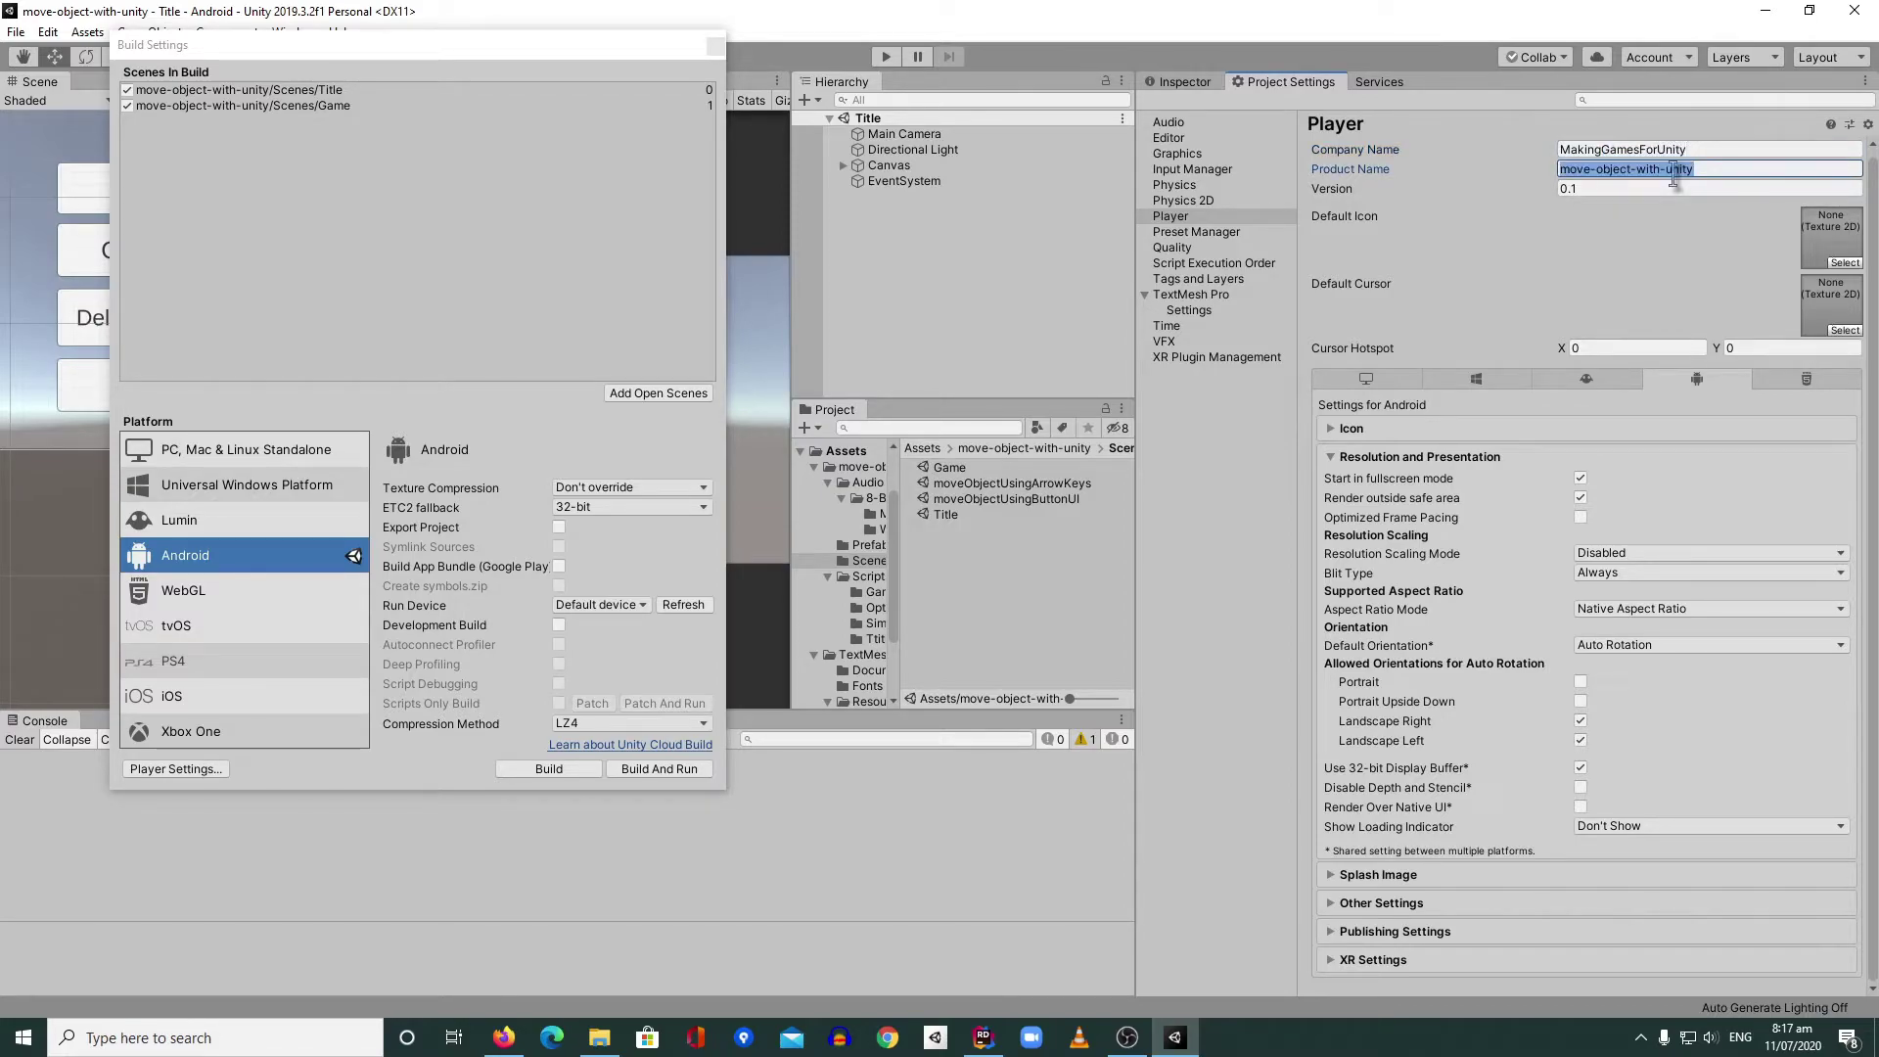
{"action": "type", "text": "mplegame"}
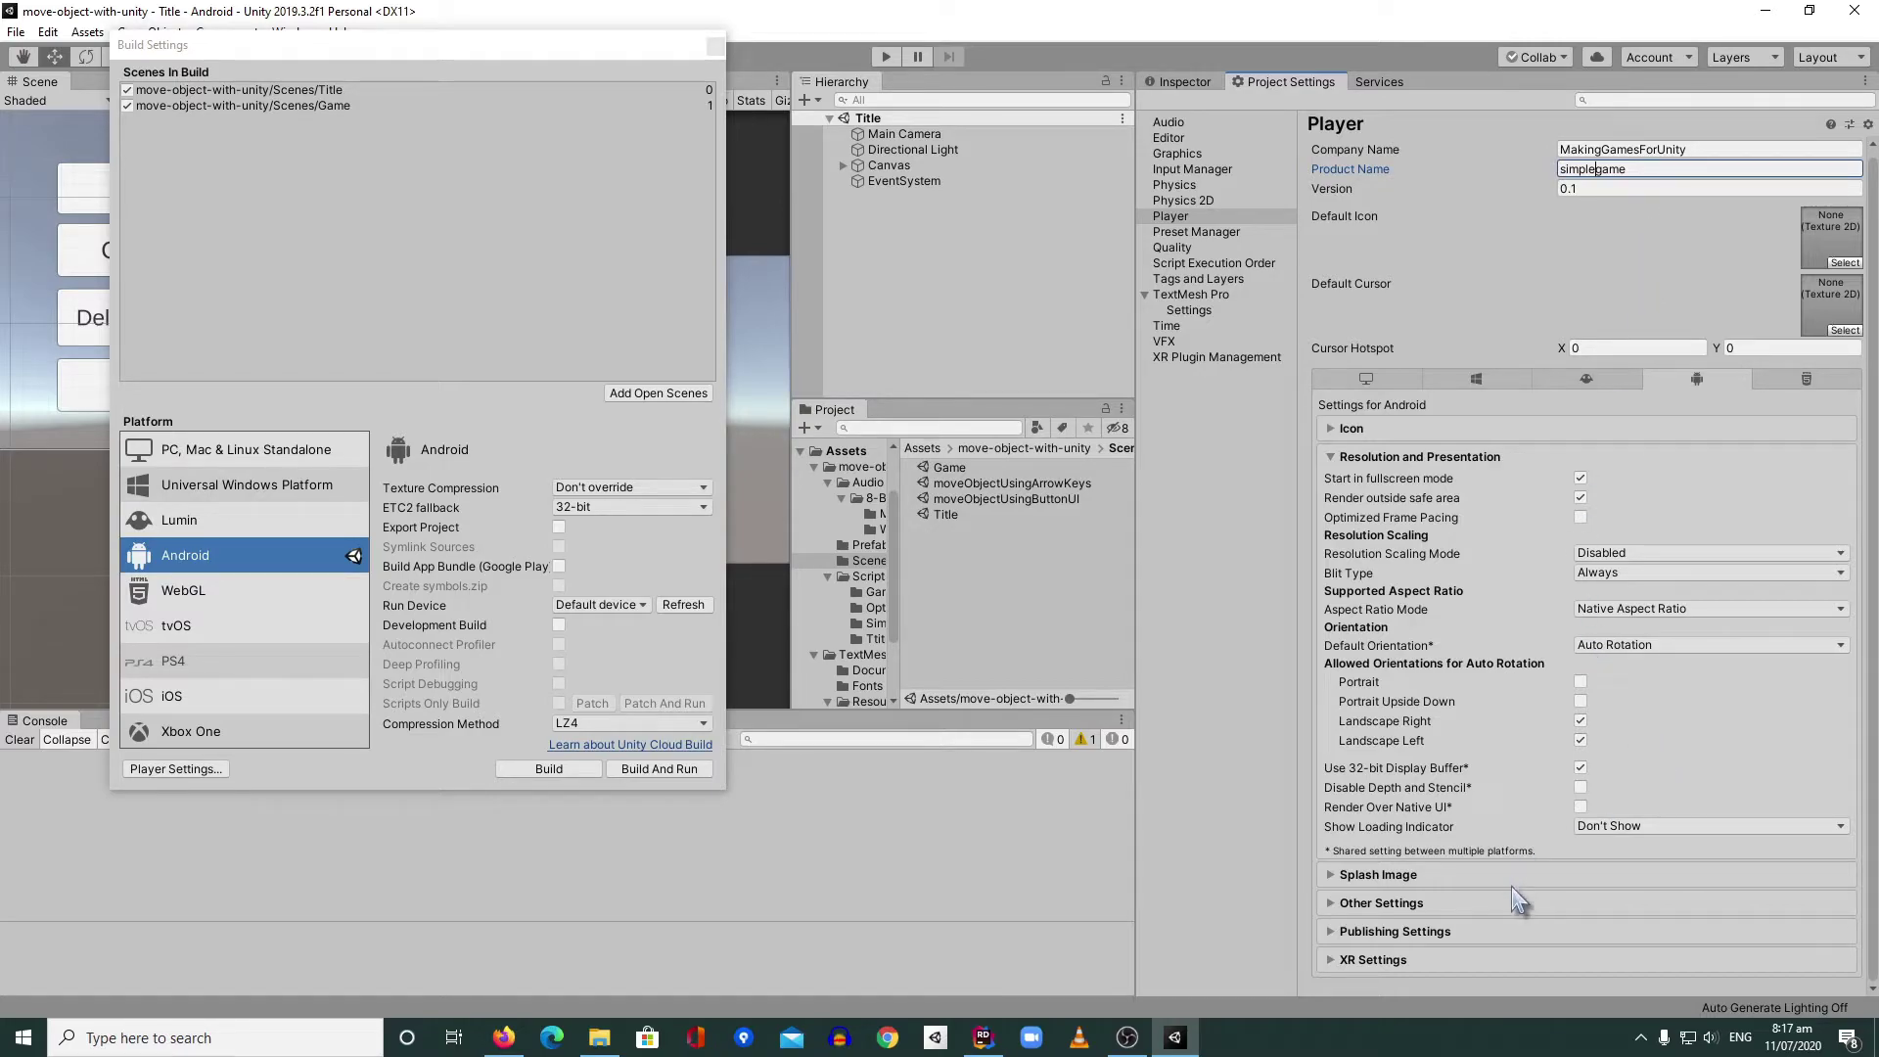
{"action": "left_click", "coordinate": [1444, 904]}
{"action": "scroll", "coordinate": [1448, 881], "scroll_direction": "down", "scroll_amount": 12}
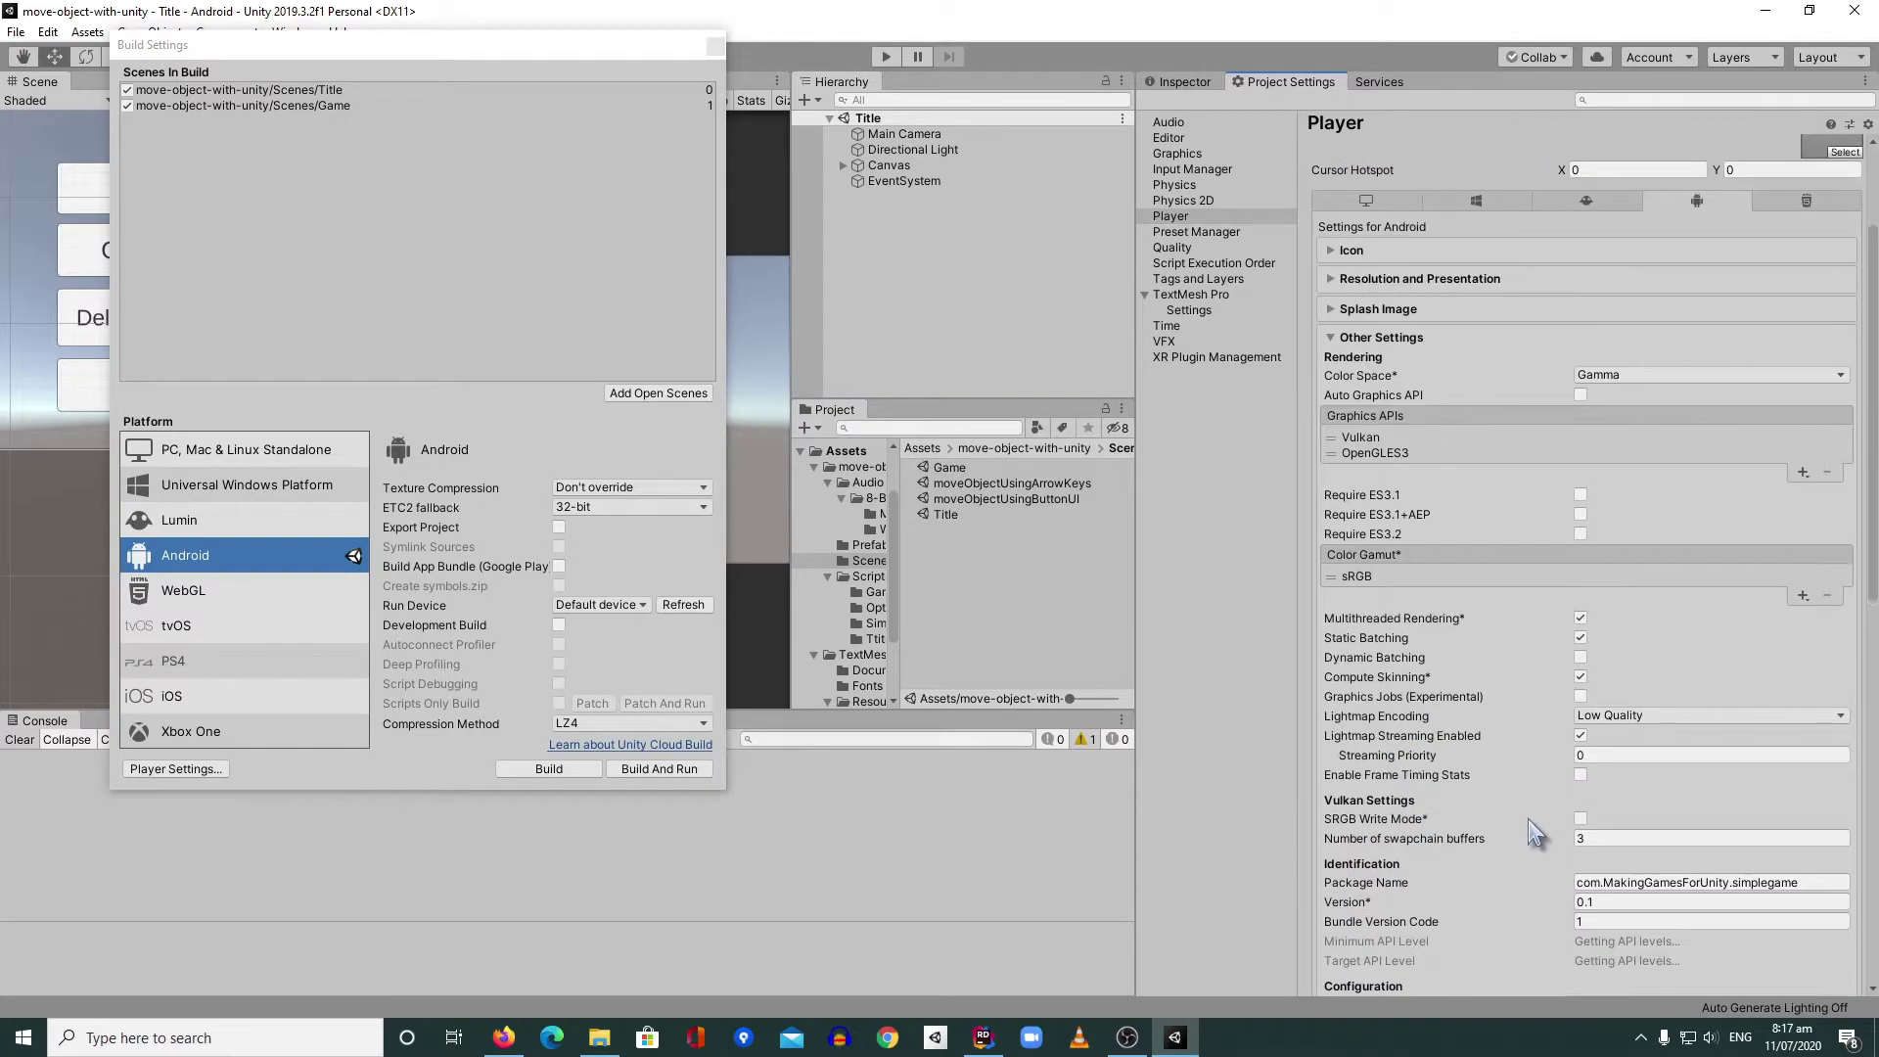
{"action": "left_click", "coordinate": [1681, 474]}
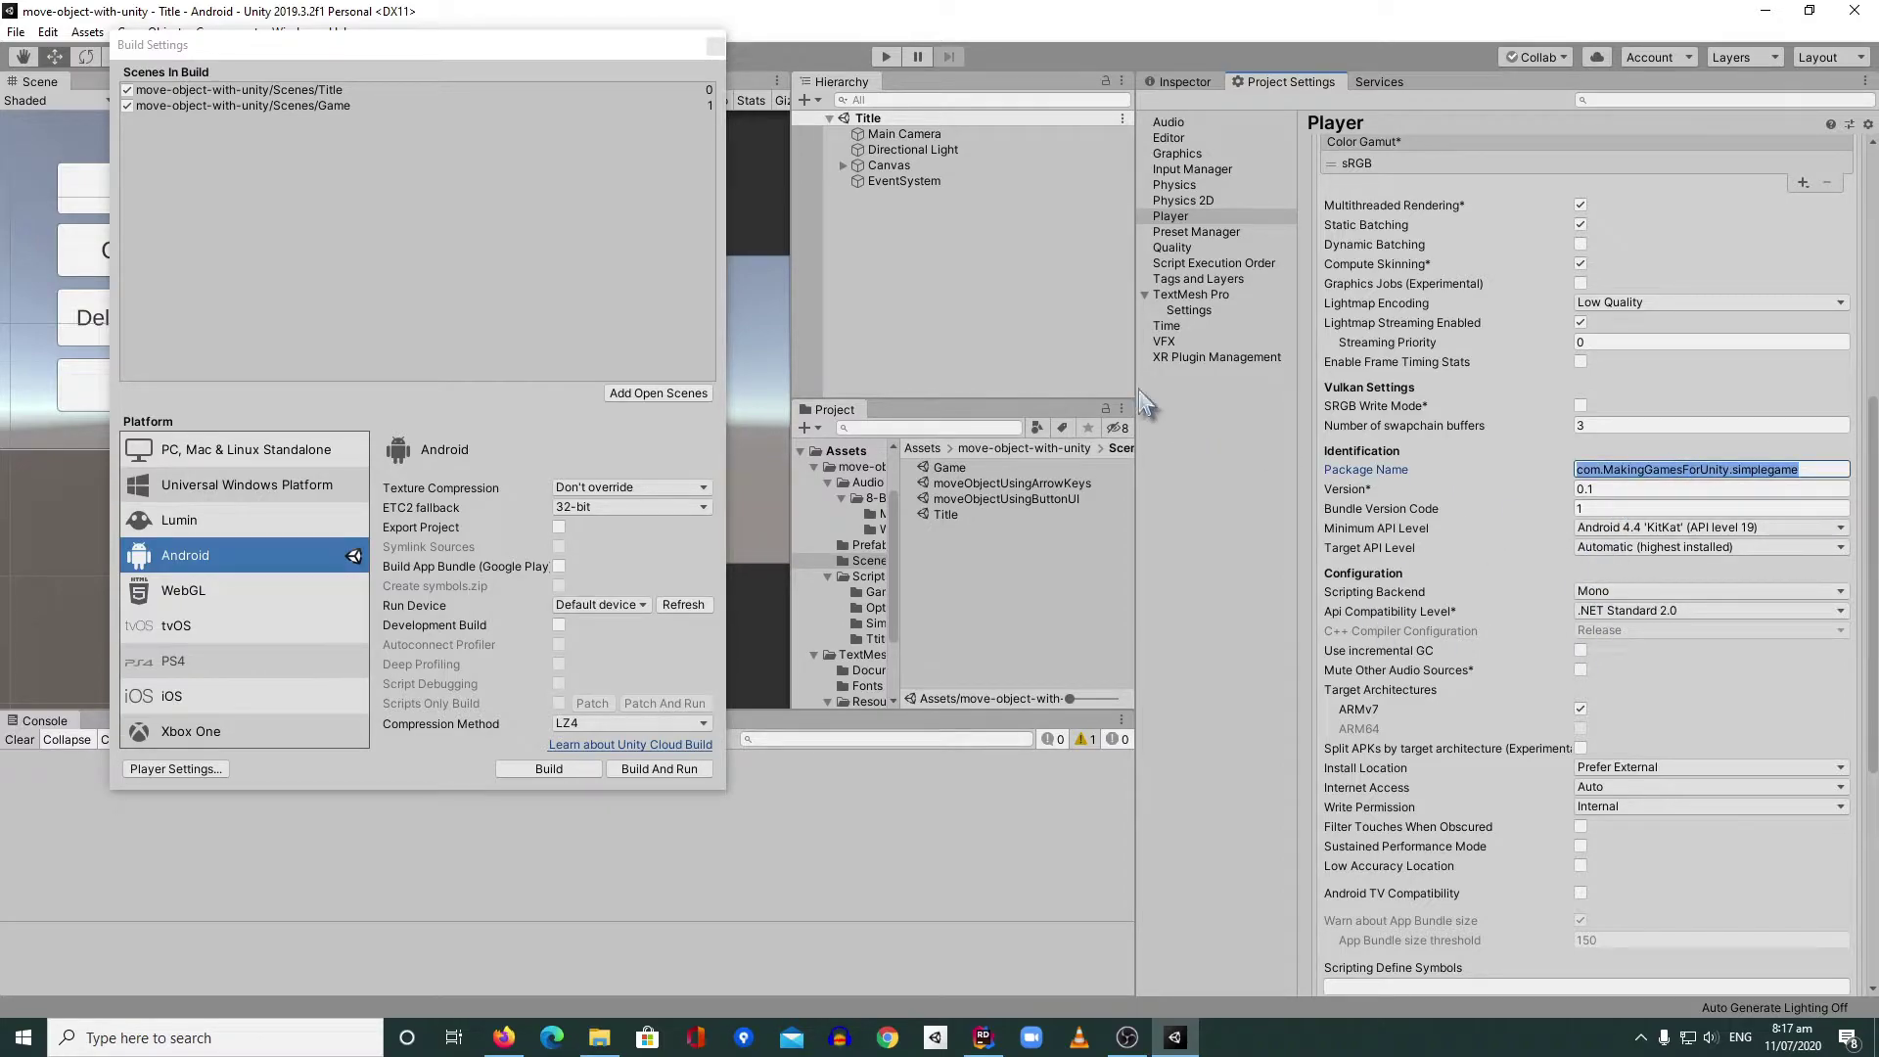
- Check the JDK, Android SDK, NDK and Gradle entries under Preferences > External Tools, then close it
{"action": "left_click", "coordinate": [714, 46]}
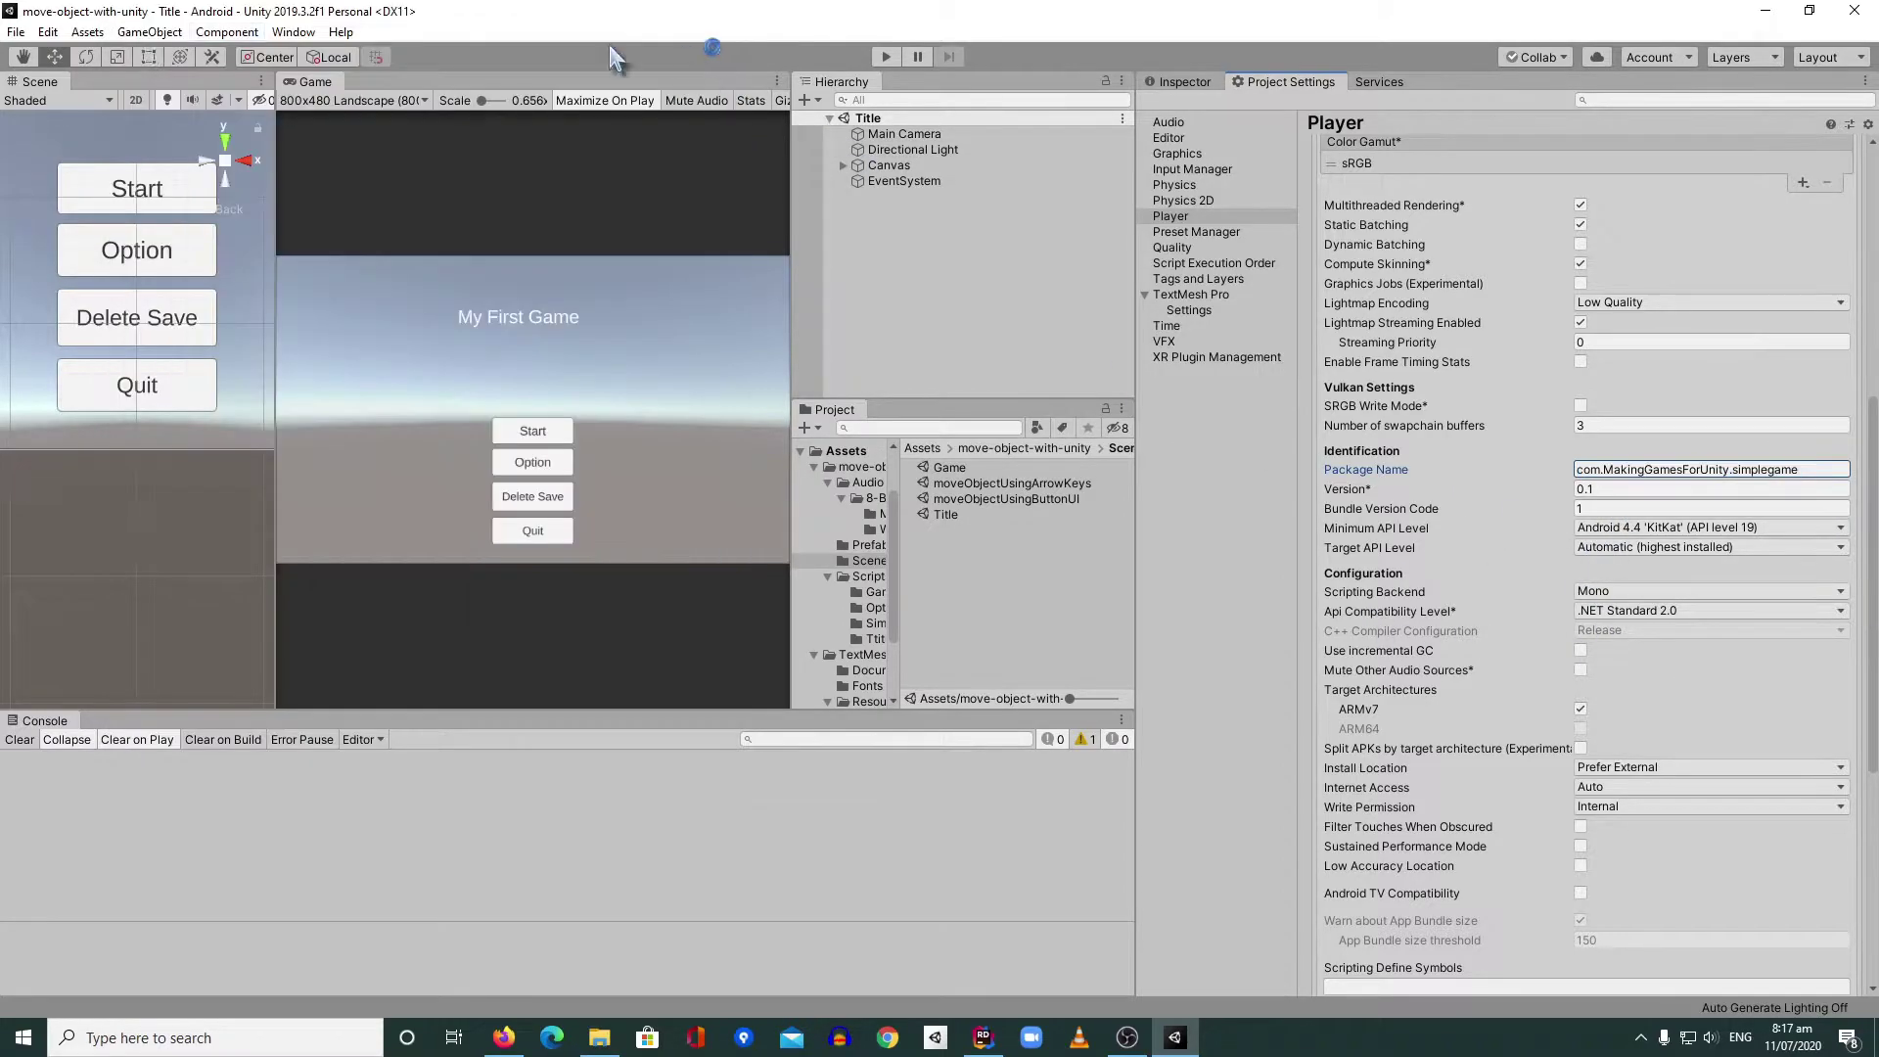
{"action": "left_click", "coordinate": [49, 34]}
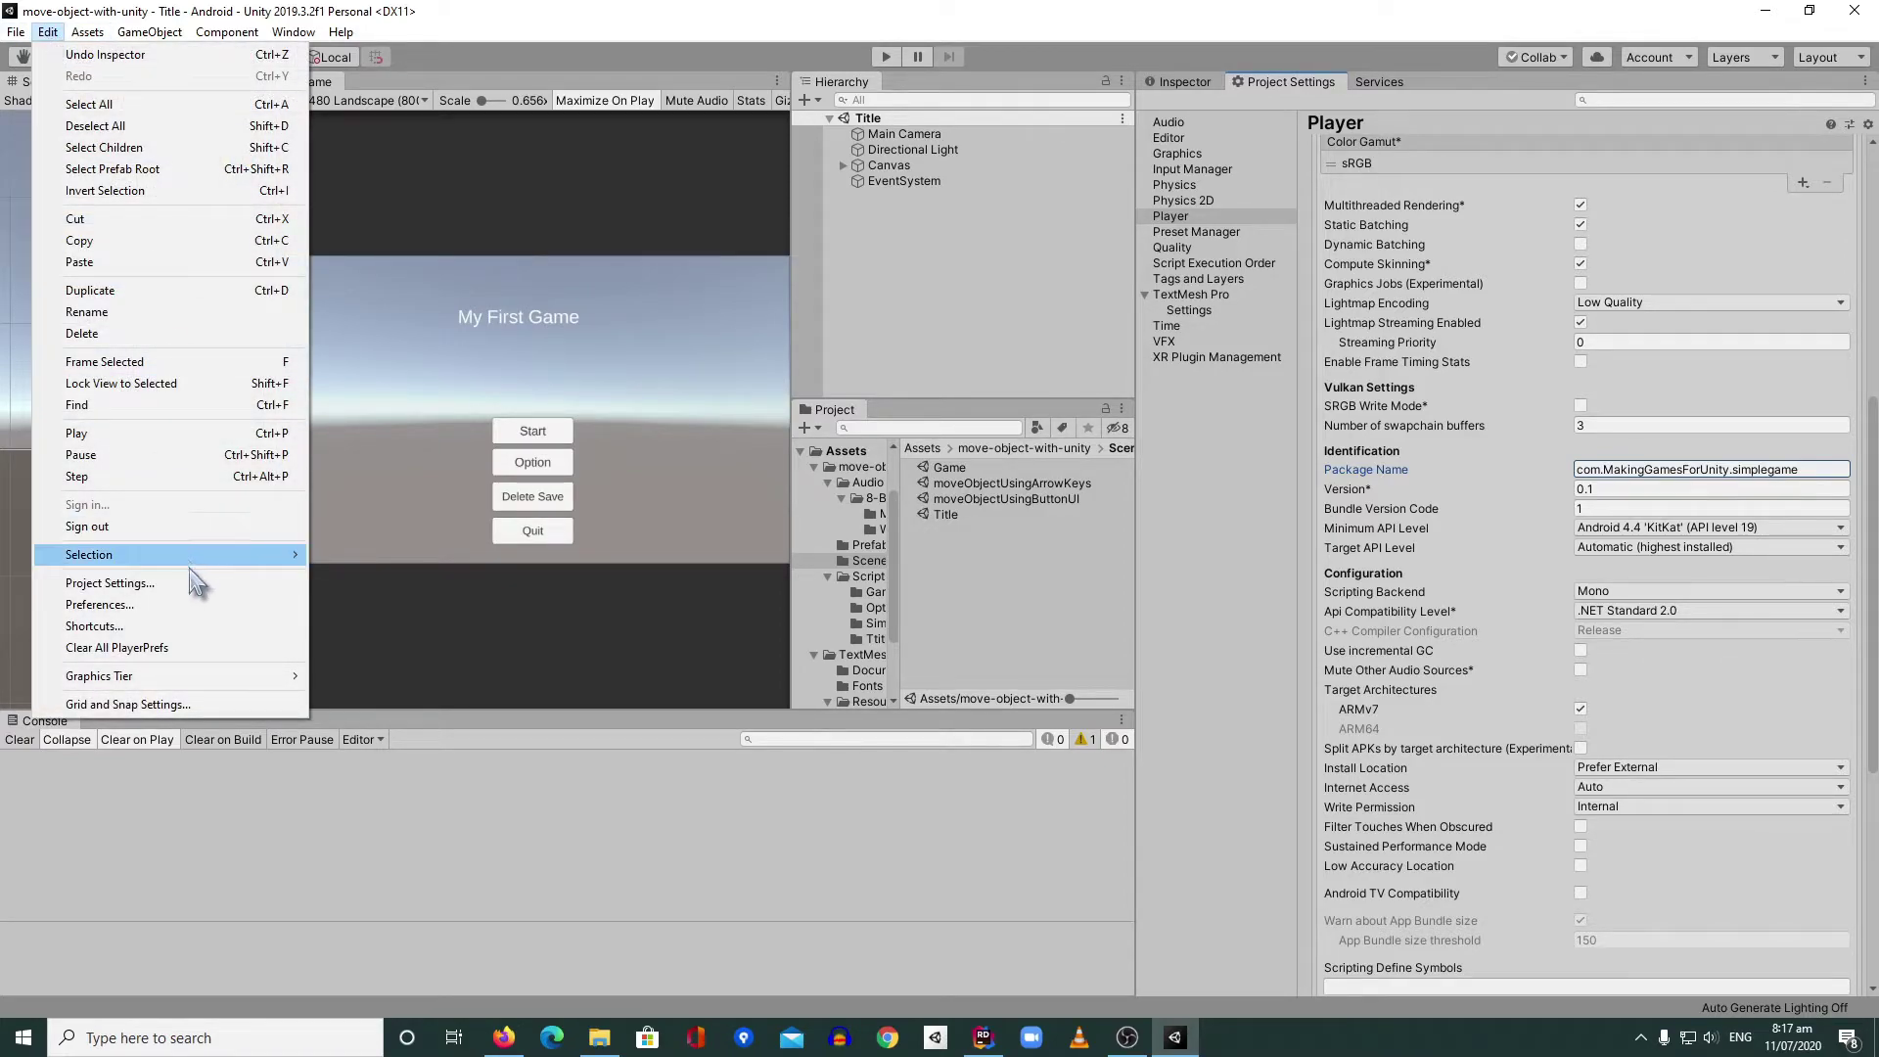
{"action": "left_click", "coordinate": [128, 606]}
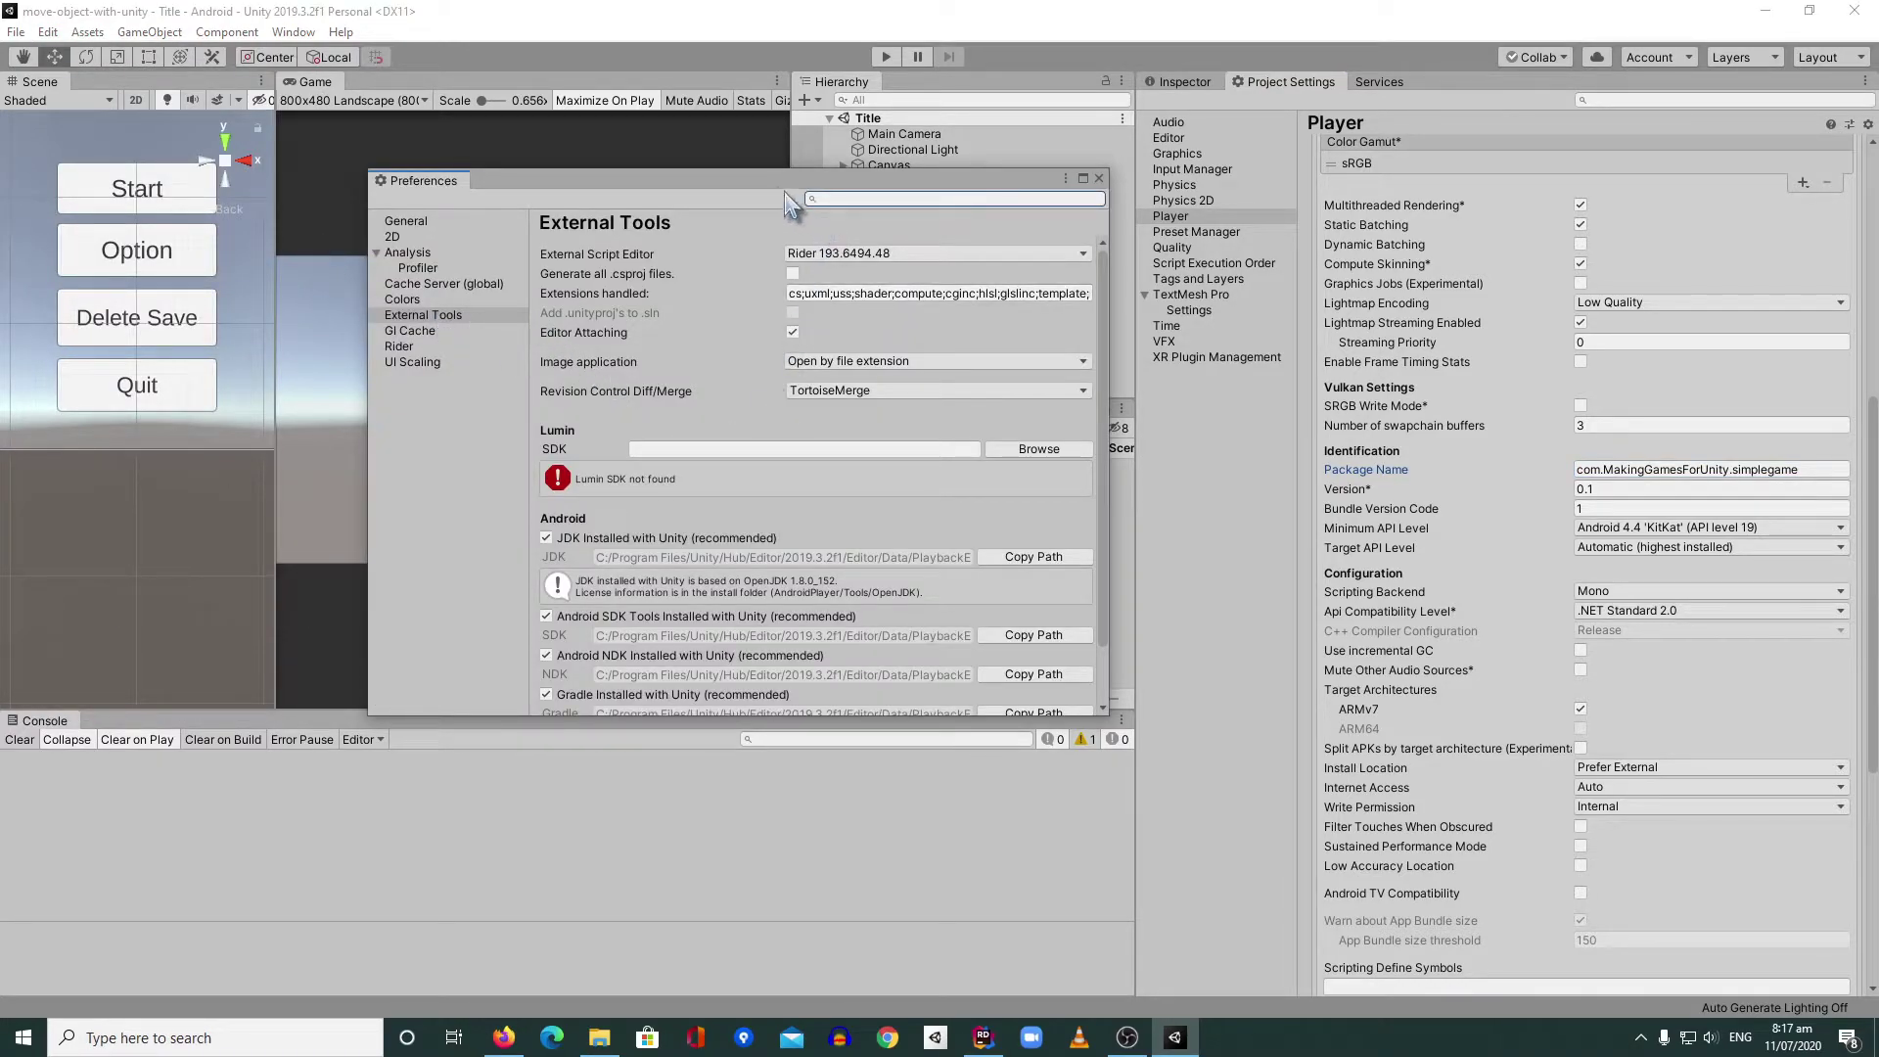
{"action": "left_click_drag", "start_coordinate": [762, 182], "coordinate": [773, 107]}
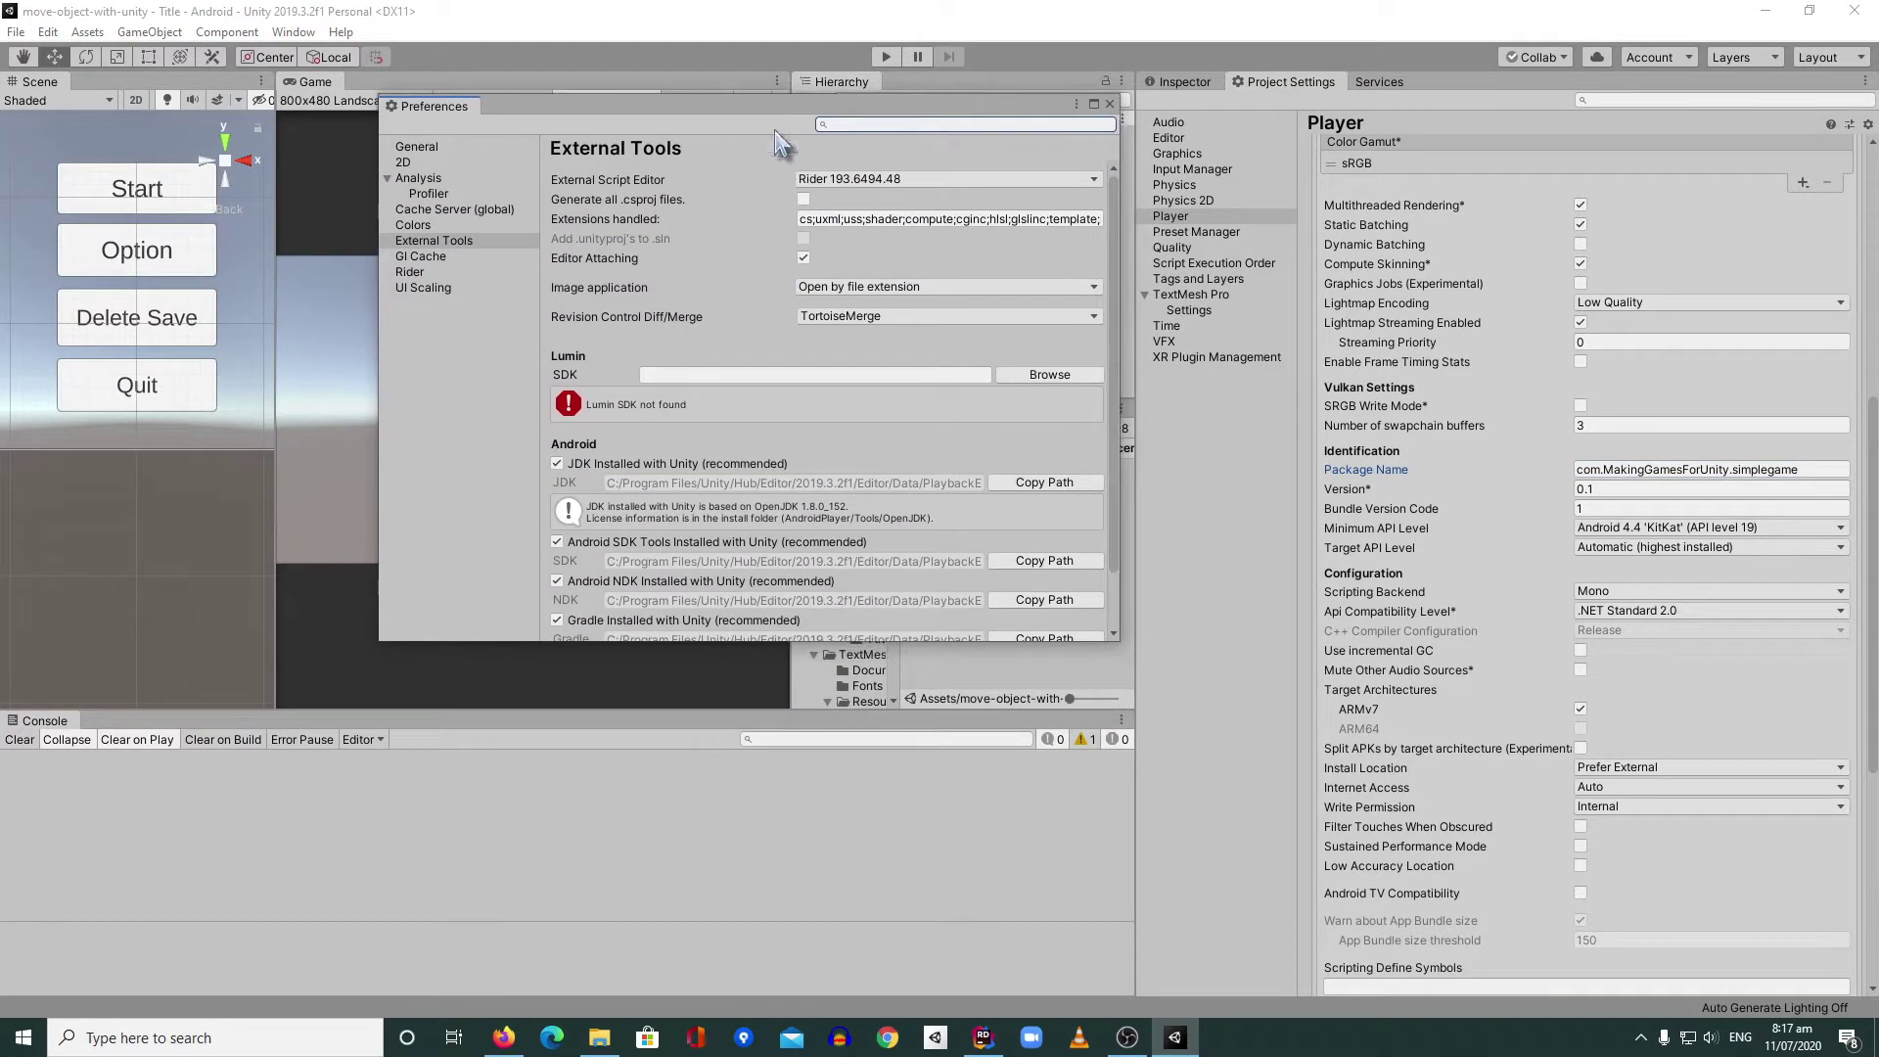
{"action": "left_click_drag", "start_coordinate": [1100, 646], "coordinate": [1147, 723]}
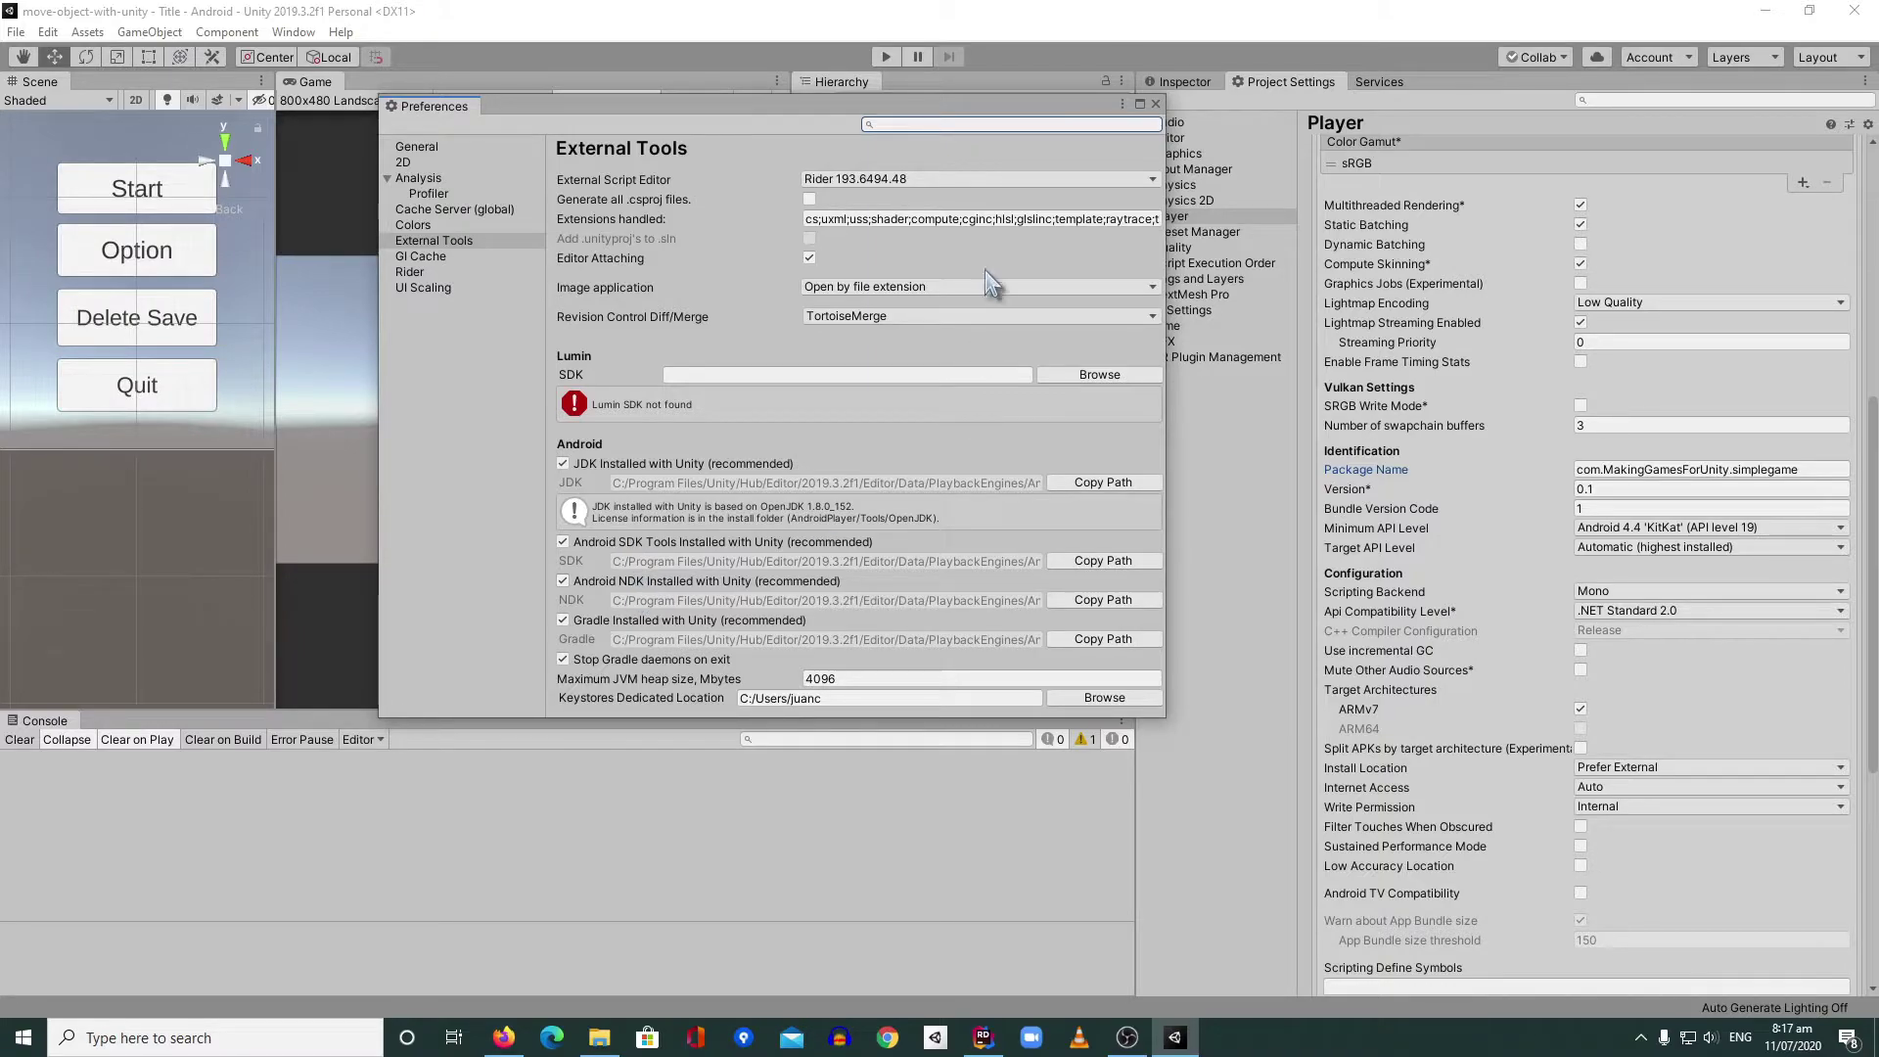
{"action": "left_click", "coordinate": [1154, 104]}
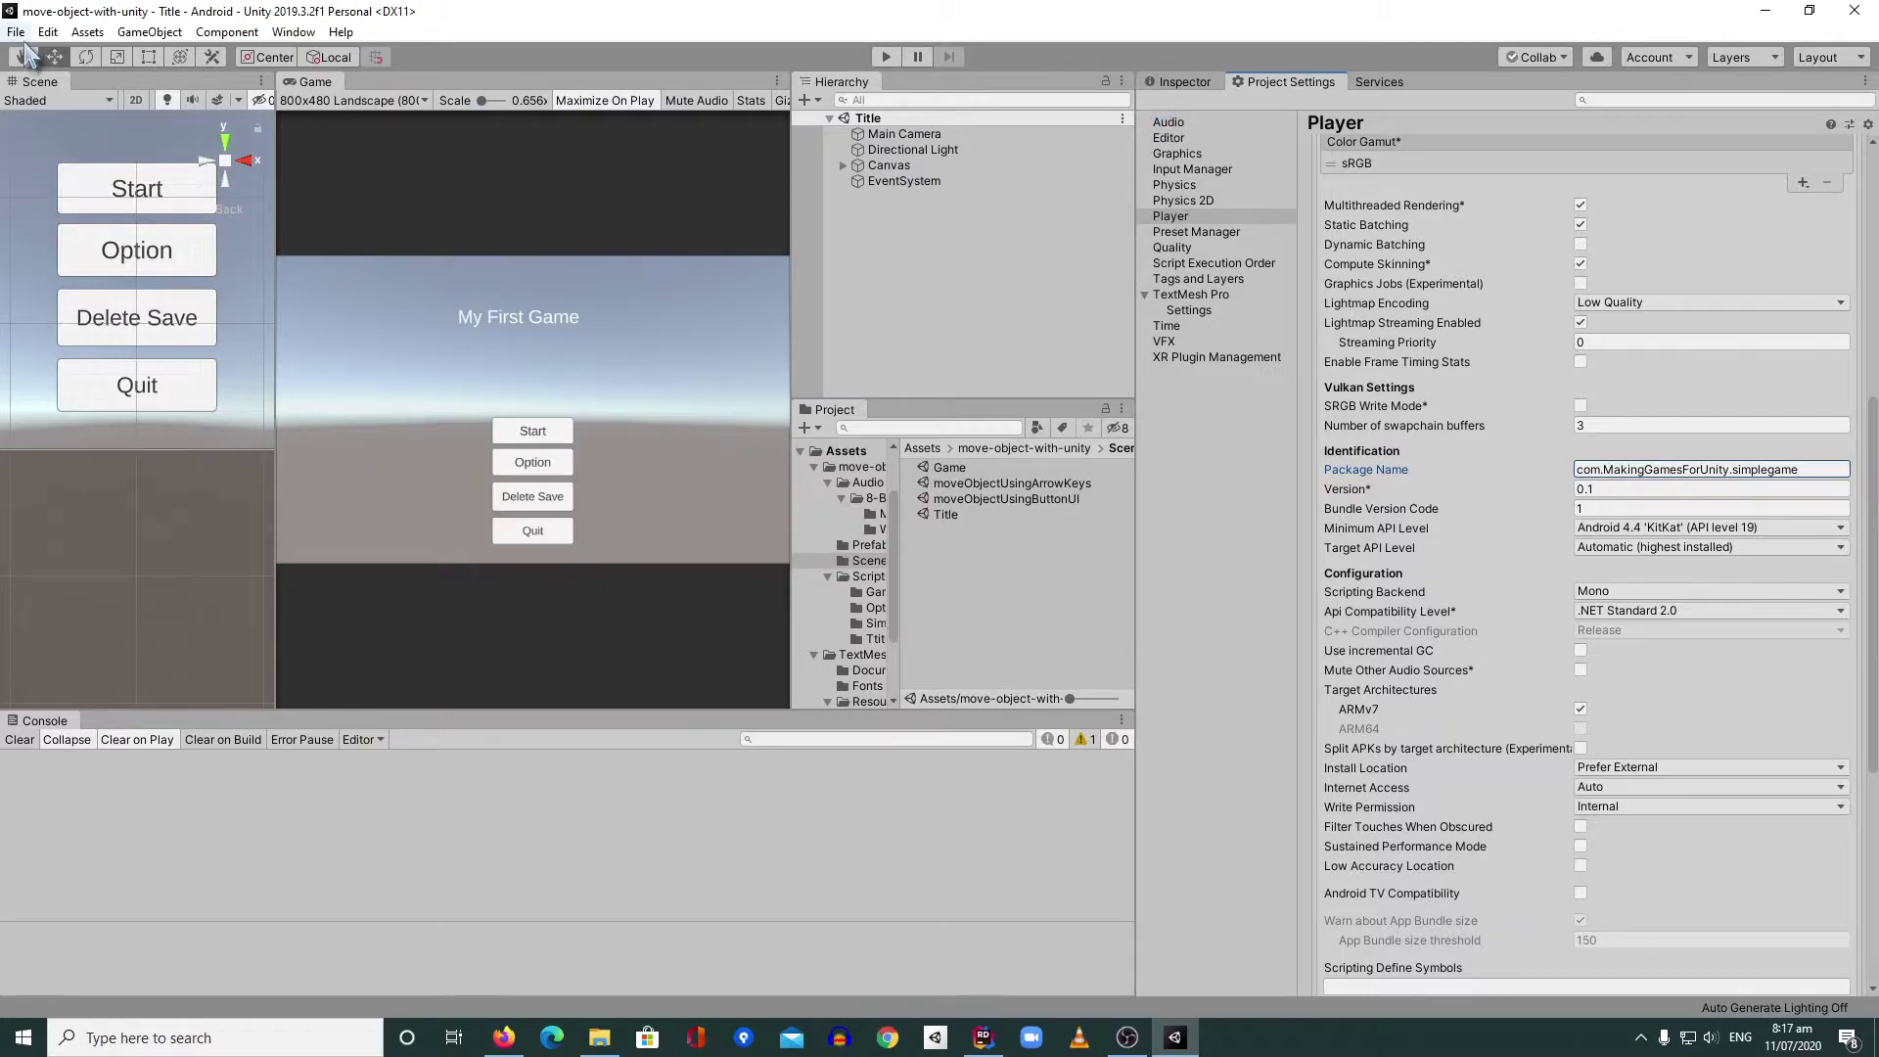
- Save the project from the File menu
{"action": "left_click", "coordinate": [16, 31]}
{"action": "left_click", "coordinate": [41, 98]}
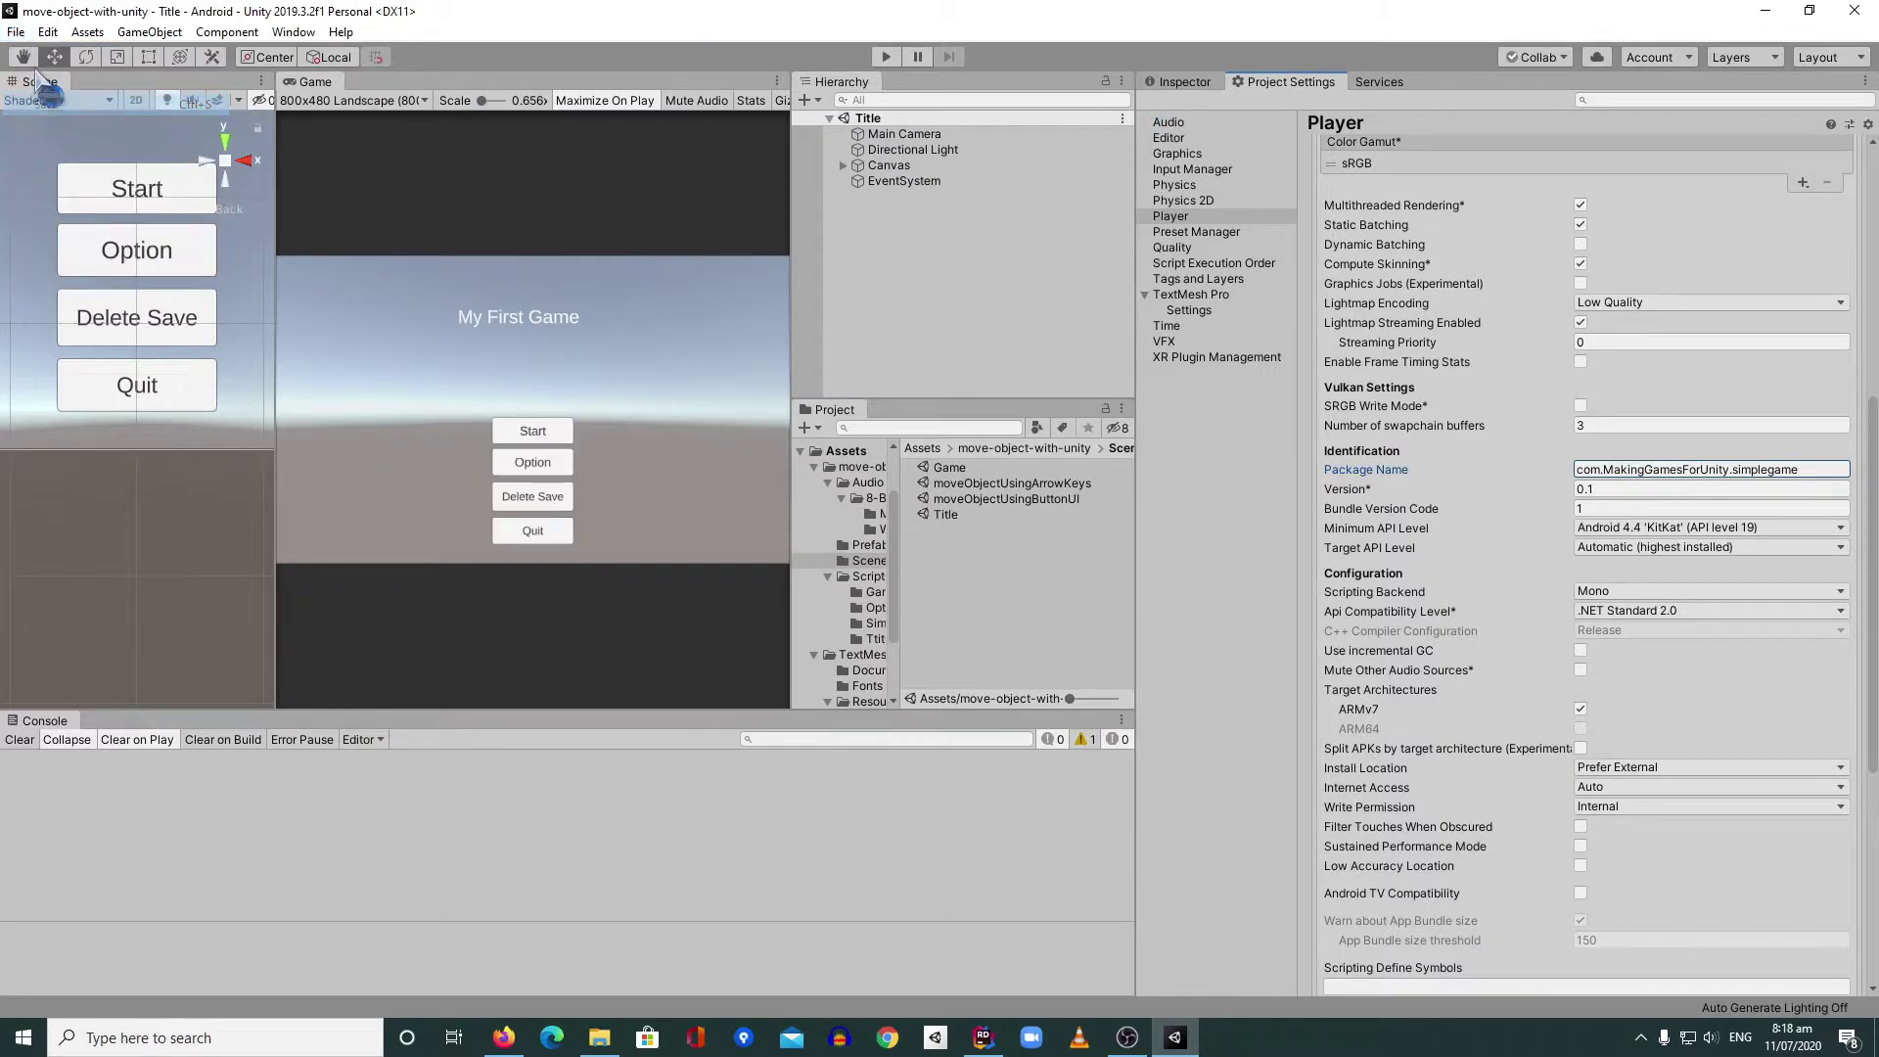
{"action": "left_click", "coordinate": [16, 31]}
{"action": "left_click", "coordinate": [76, 196]}
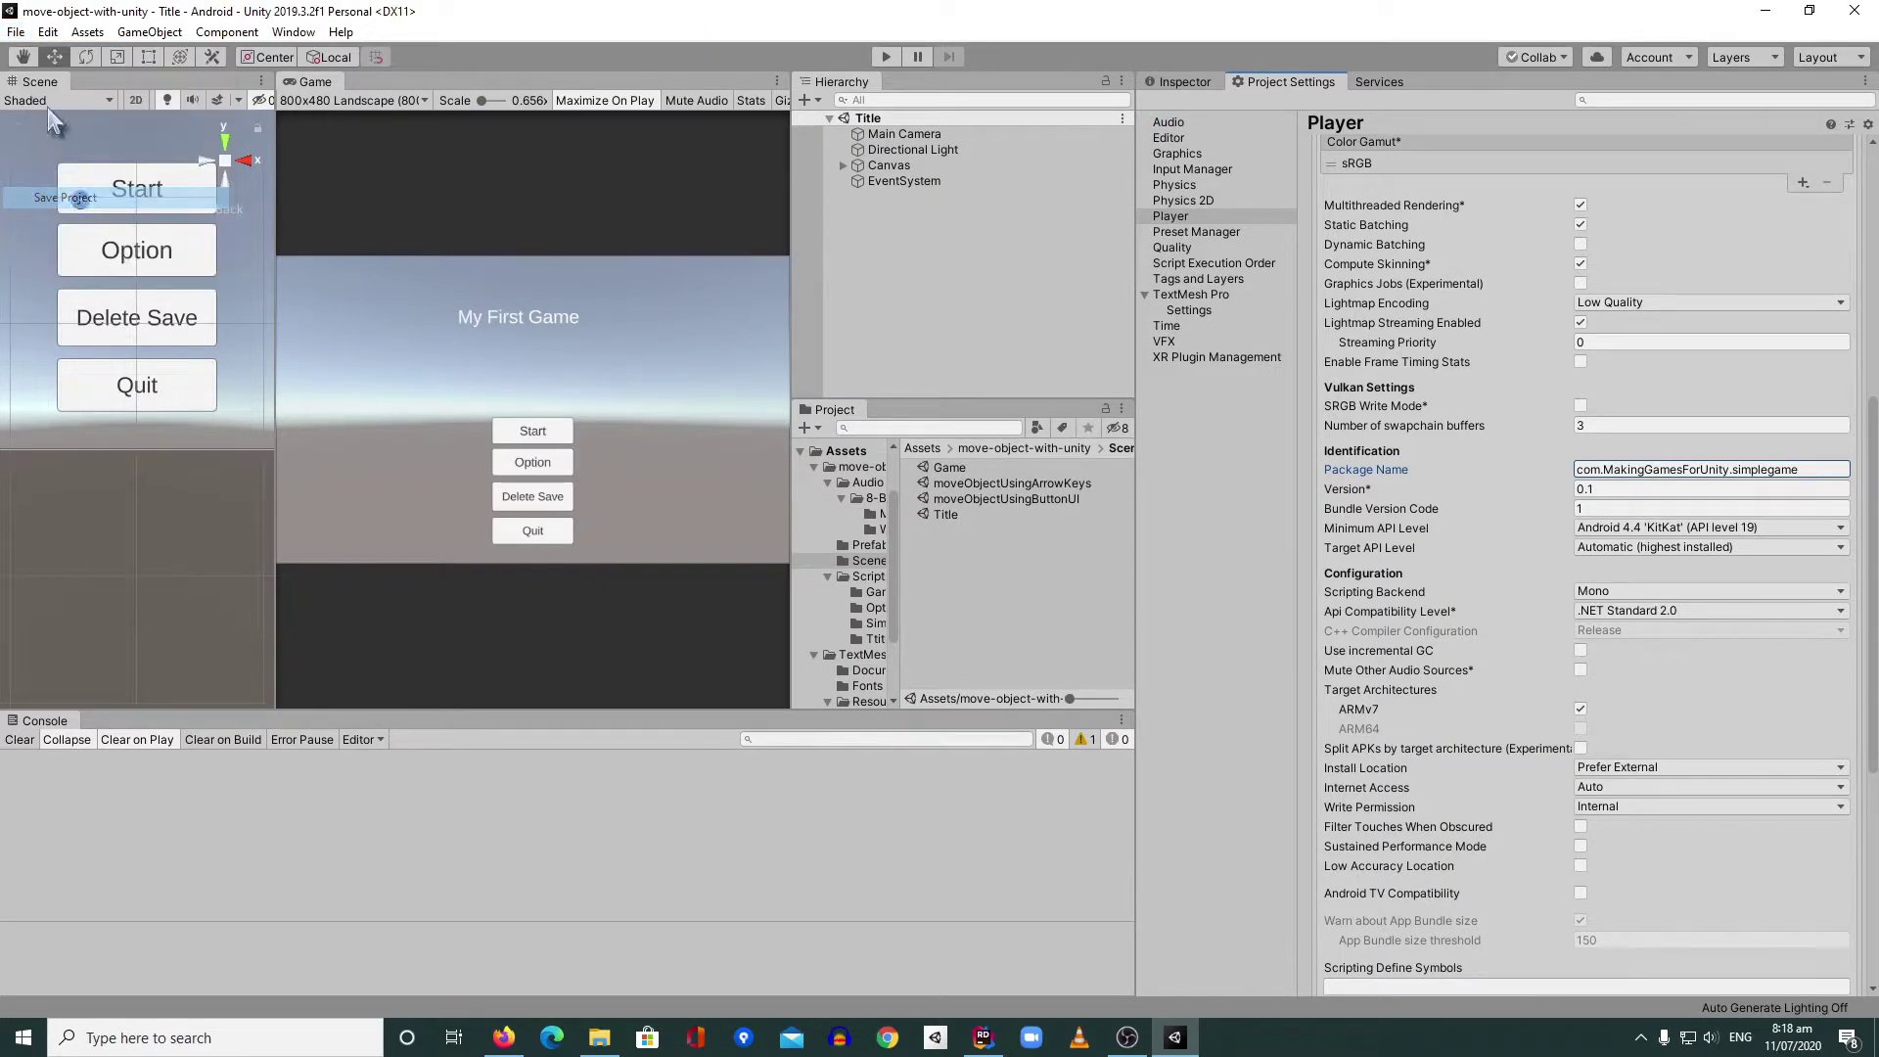
- Build And Run for Android, saving the APK as SimpleGame in a new Android folder
{"action": "left_click", "coordinate": [16, 31]}
{"action": "left_click", "coordinate": [121, 224]}
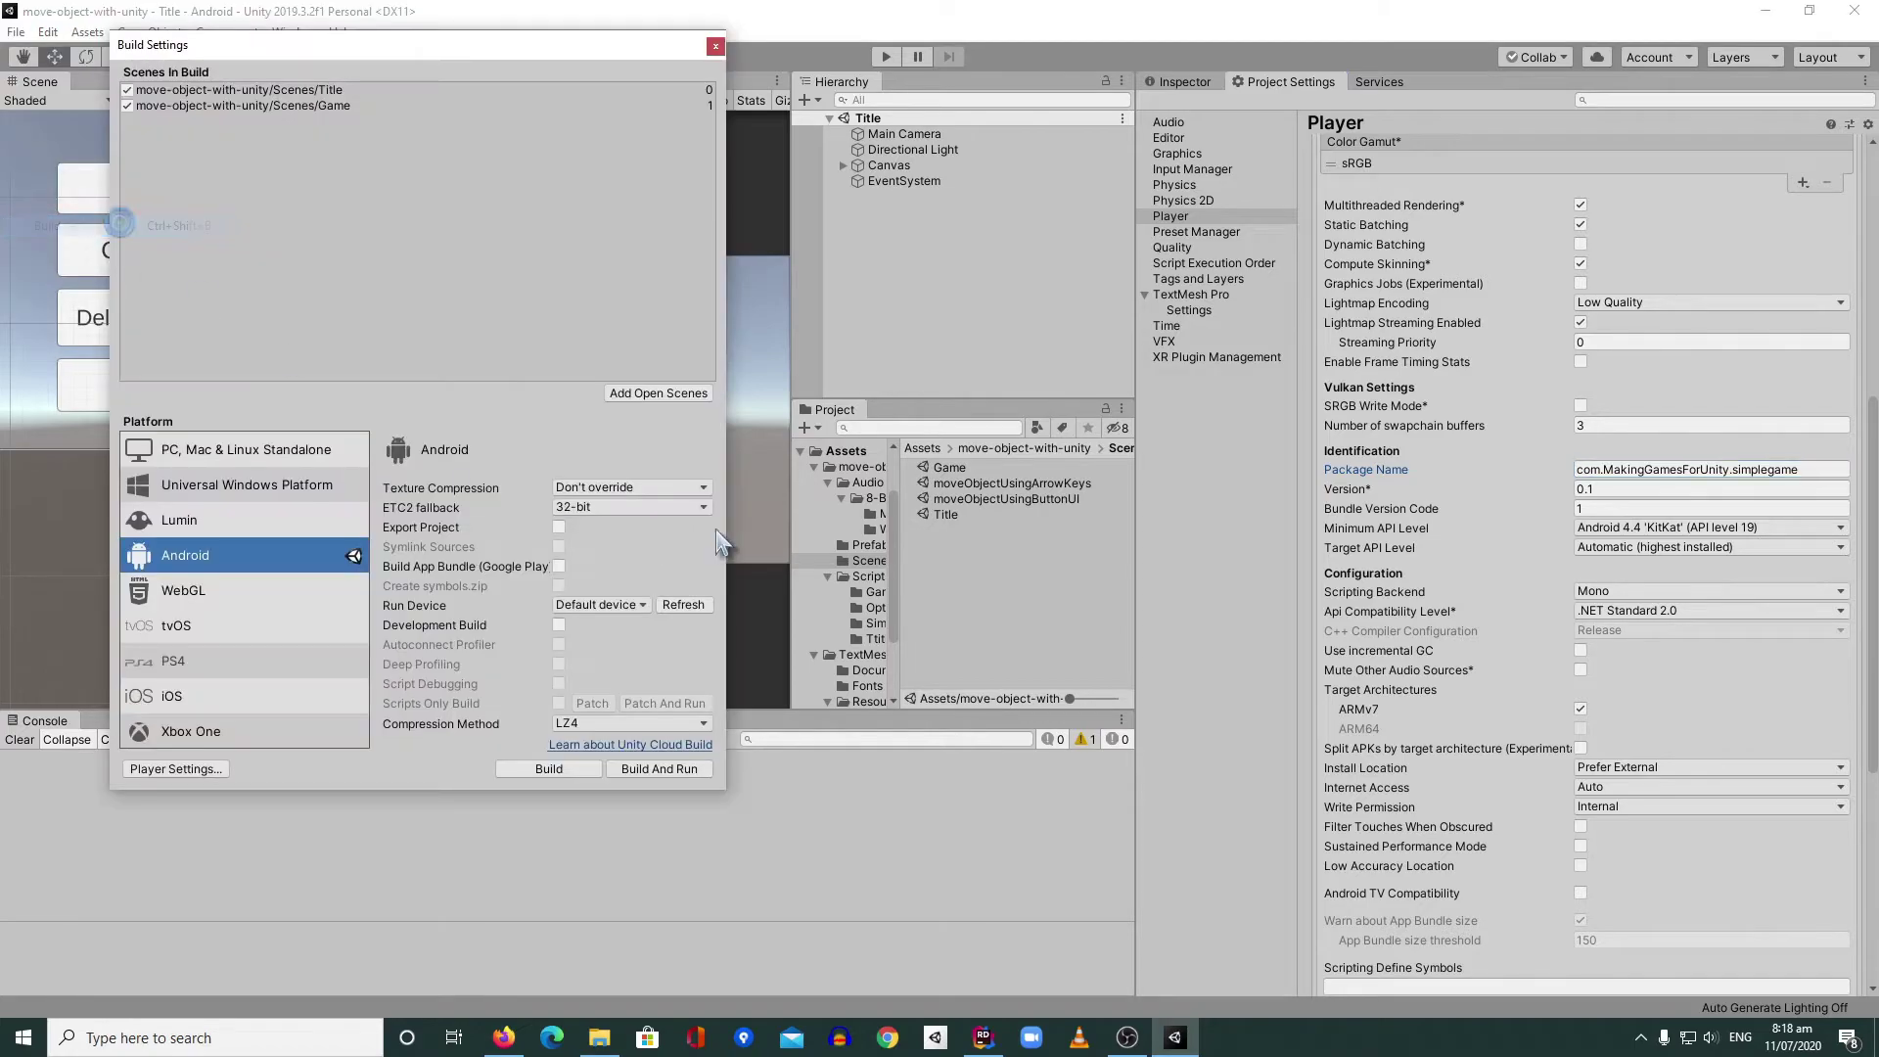
{"action": "left_click", "coordinate": [657, 768]}
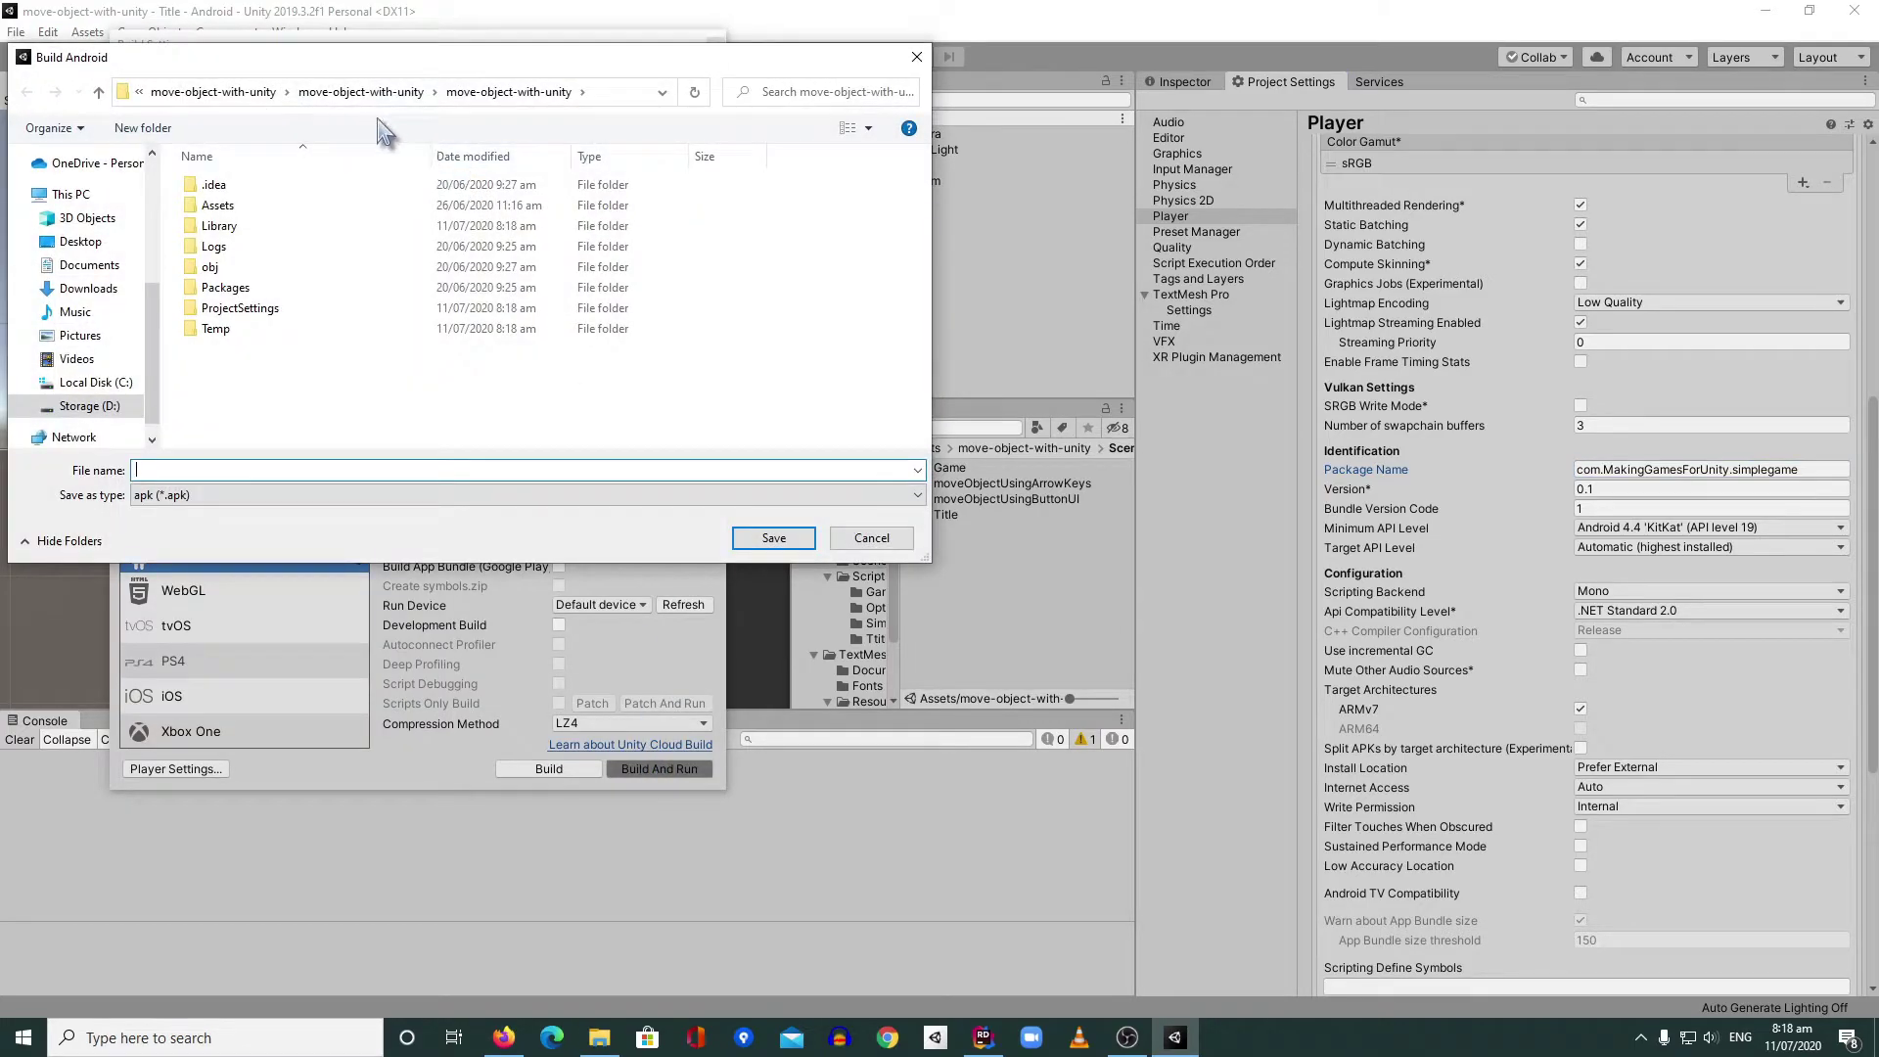
{"action": "left_click", "coordinate": [396, 95]}
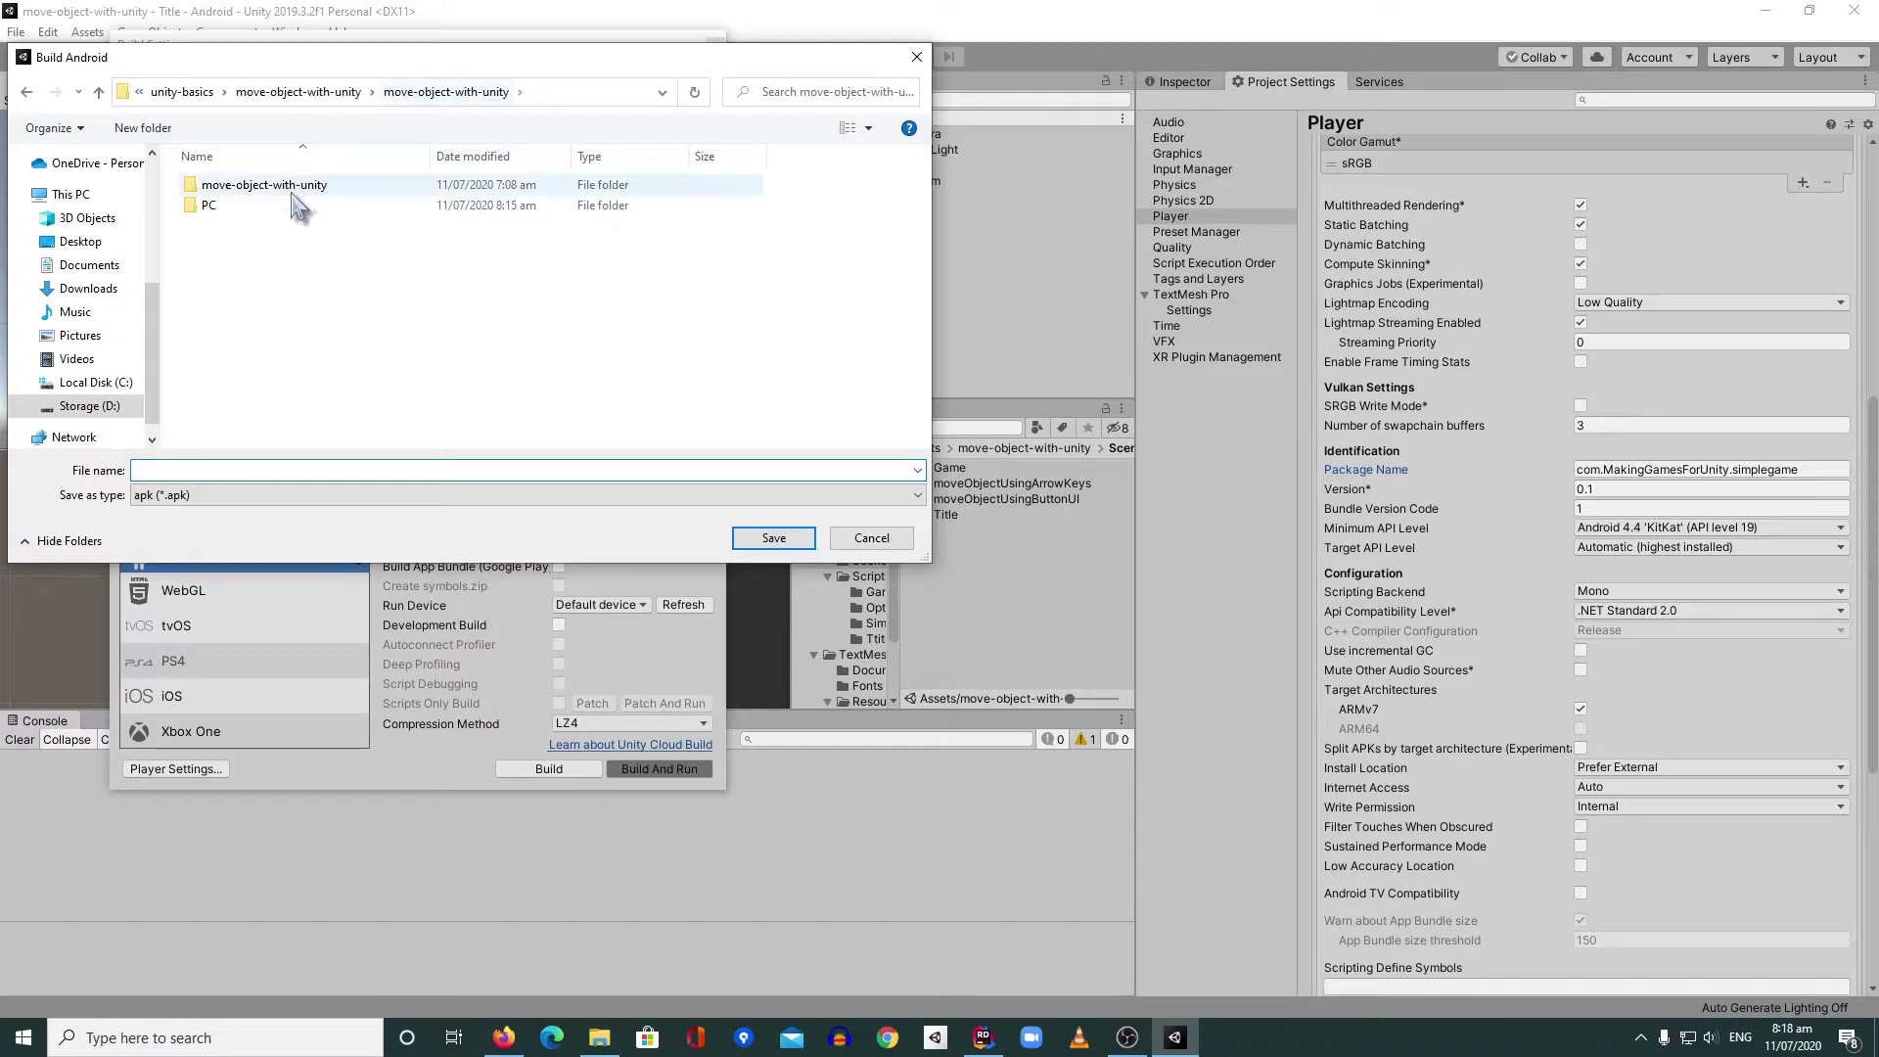
{"action": "left_click", "coordinate": [142, 127]}
{"action": "type", "text": "Android"}
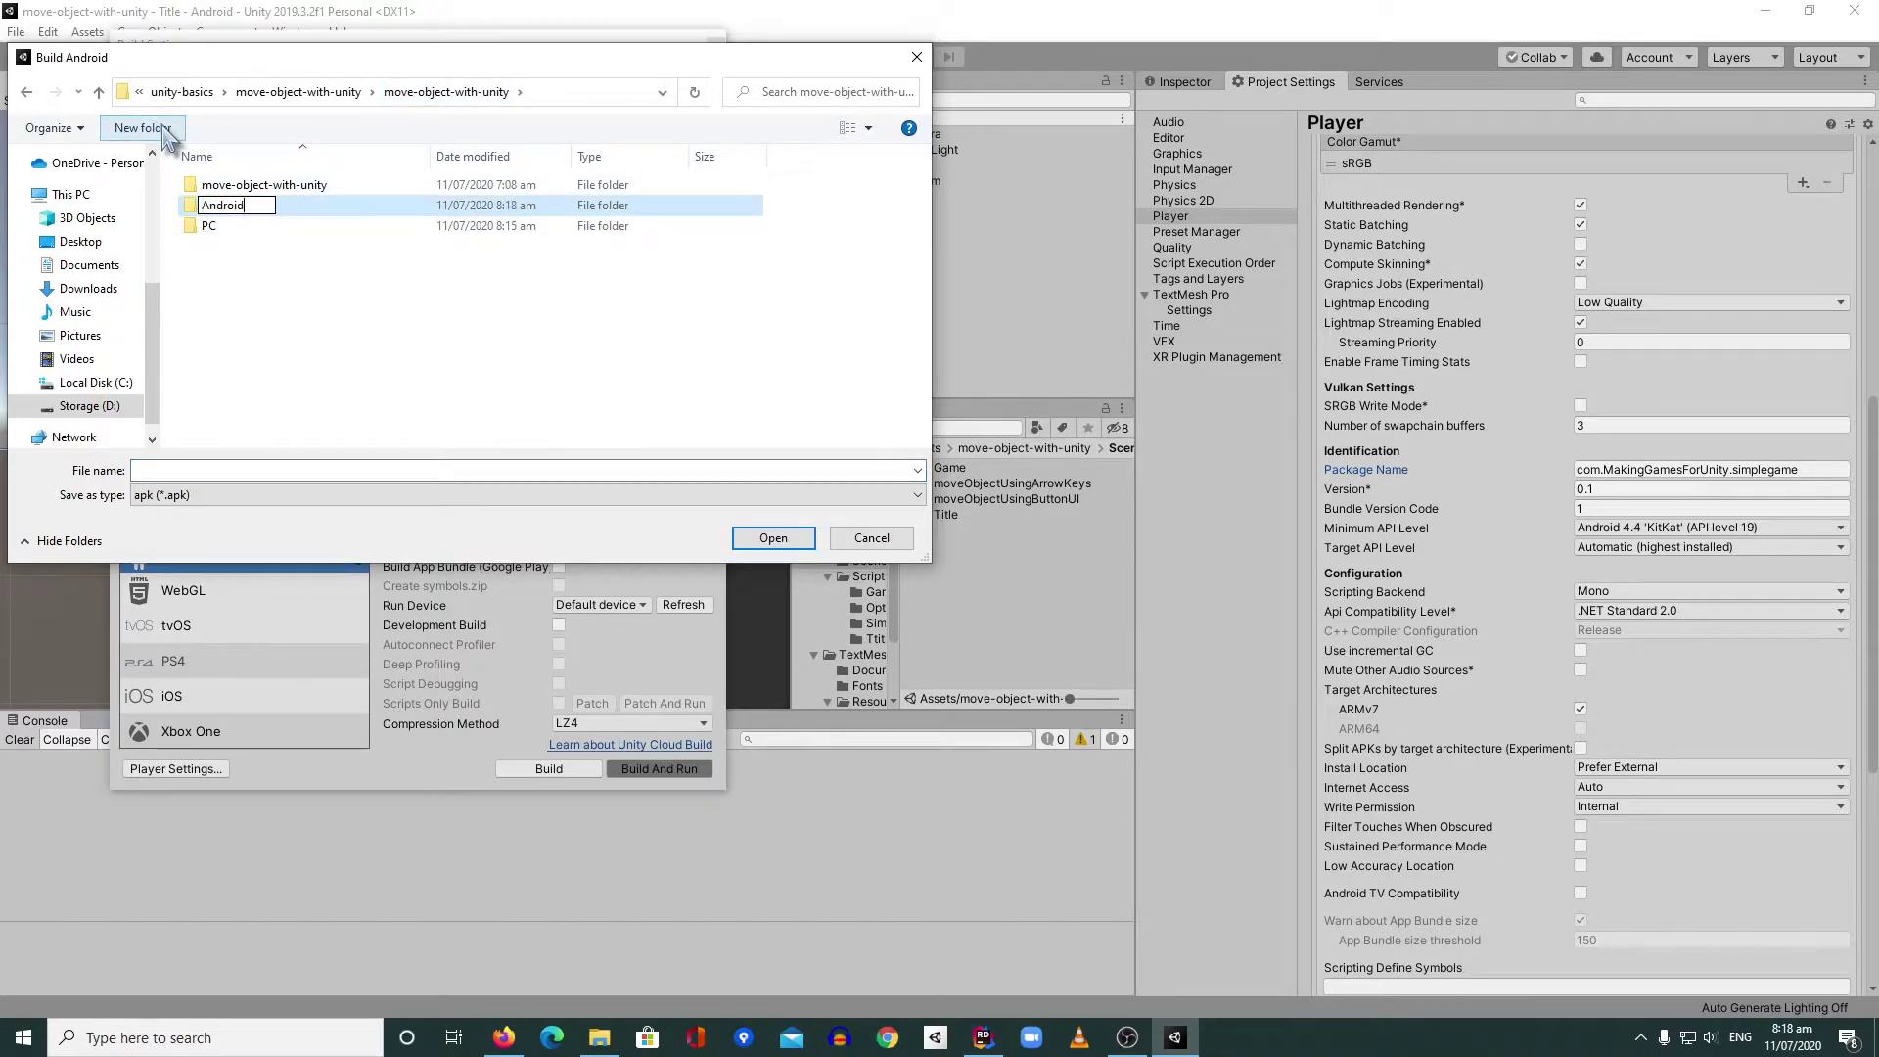
{"action": "key", "text": "Return"}
{"action": "double_click", "coordinate": [221, 186]}
{"action": "left_click", "coordinate": [235, 469]}
{"action": "type", "text": "Simple"}
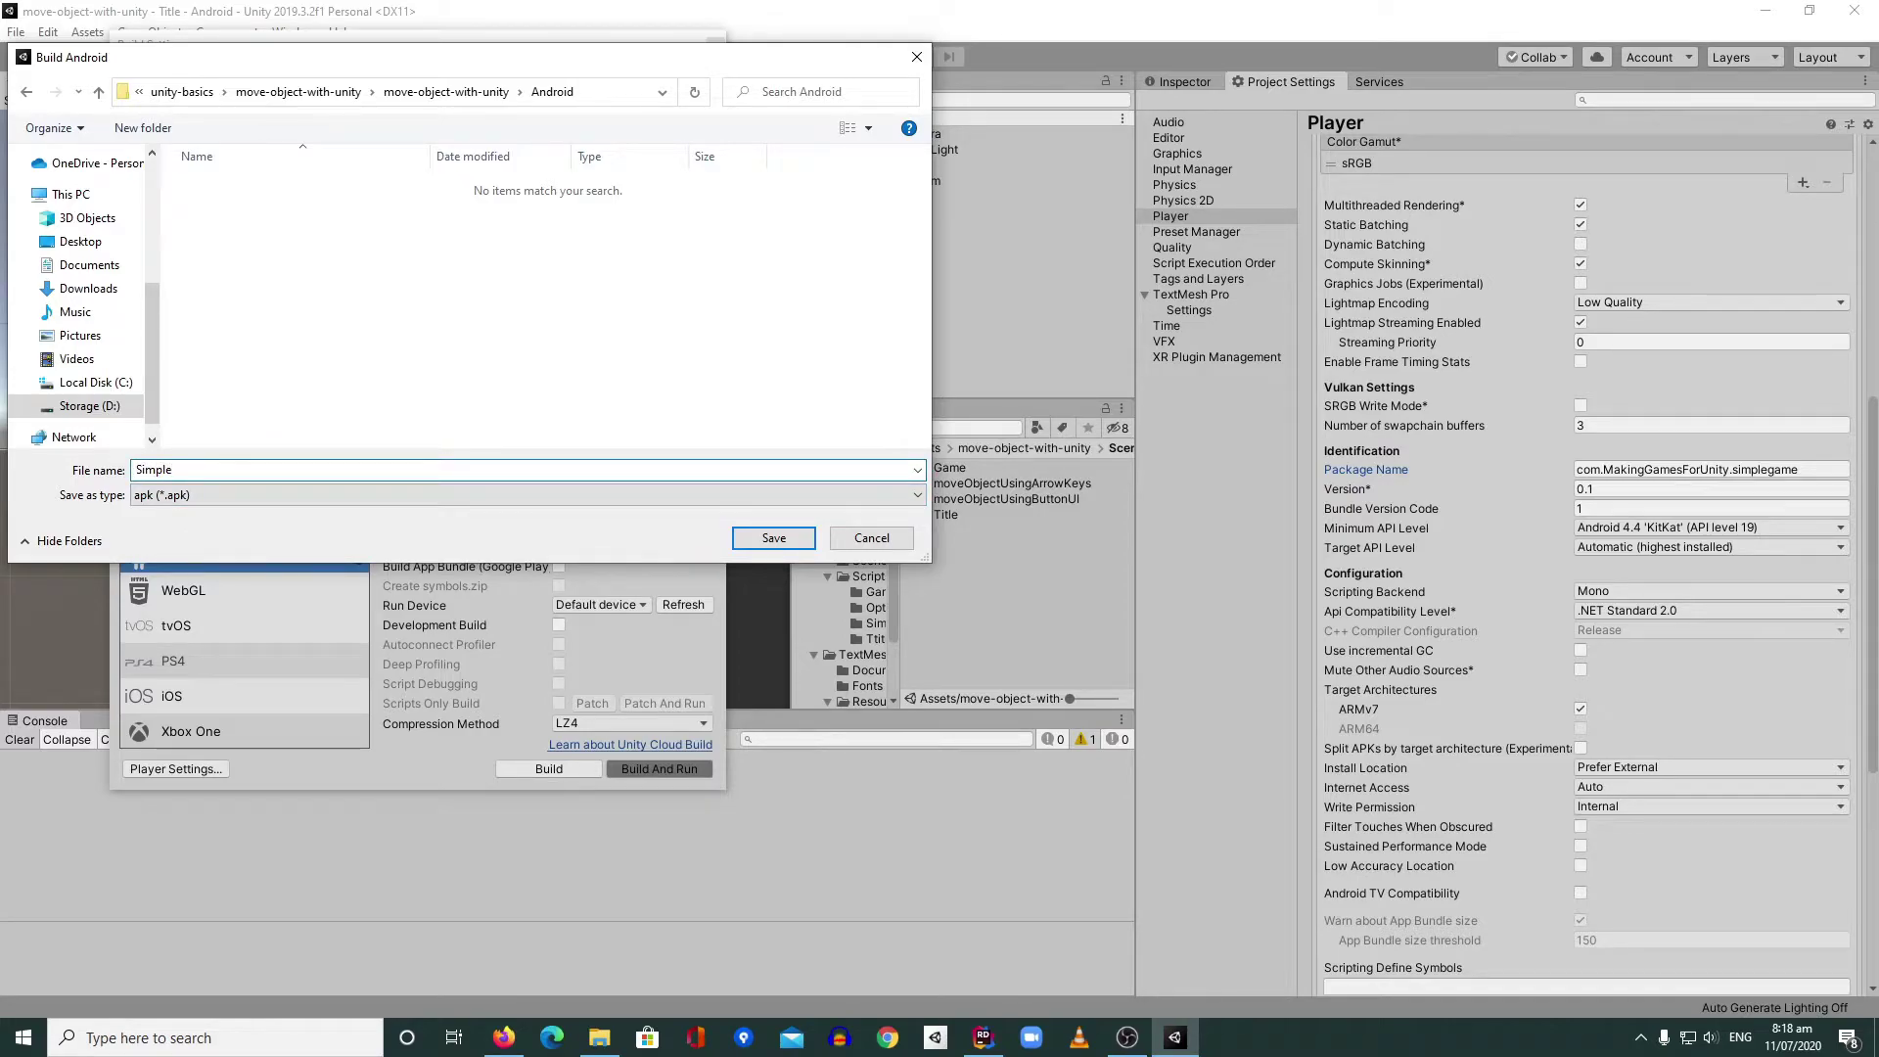
{"action": "type", "text": "Game"}
{"action": "key", "text": "Return"}
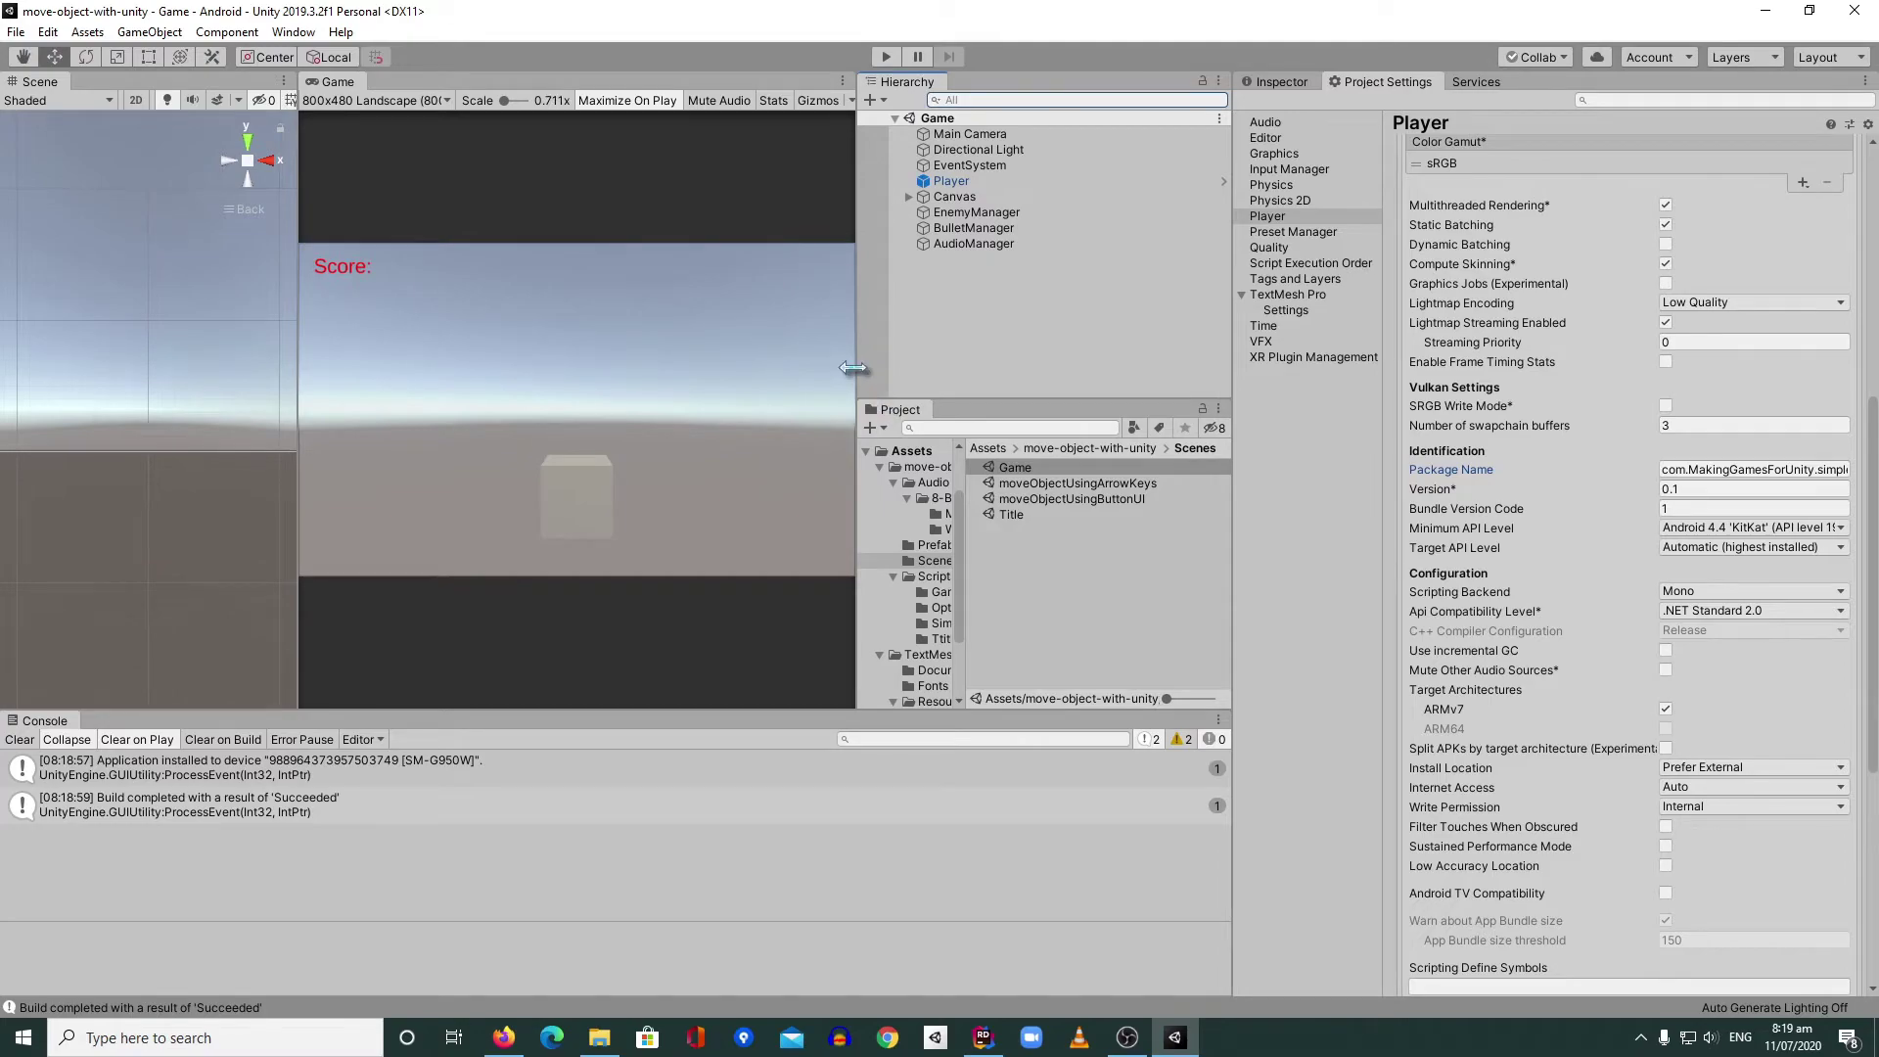
- Widen the game view once the Android build succeeds and installs on the phone
{"action": "left_click_drag", "start_coordinate": [858, 370], "coordinate": [887, 369]}
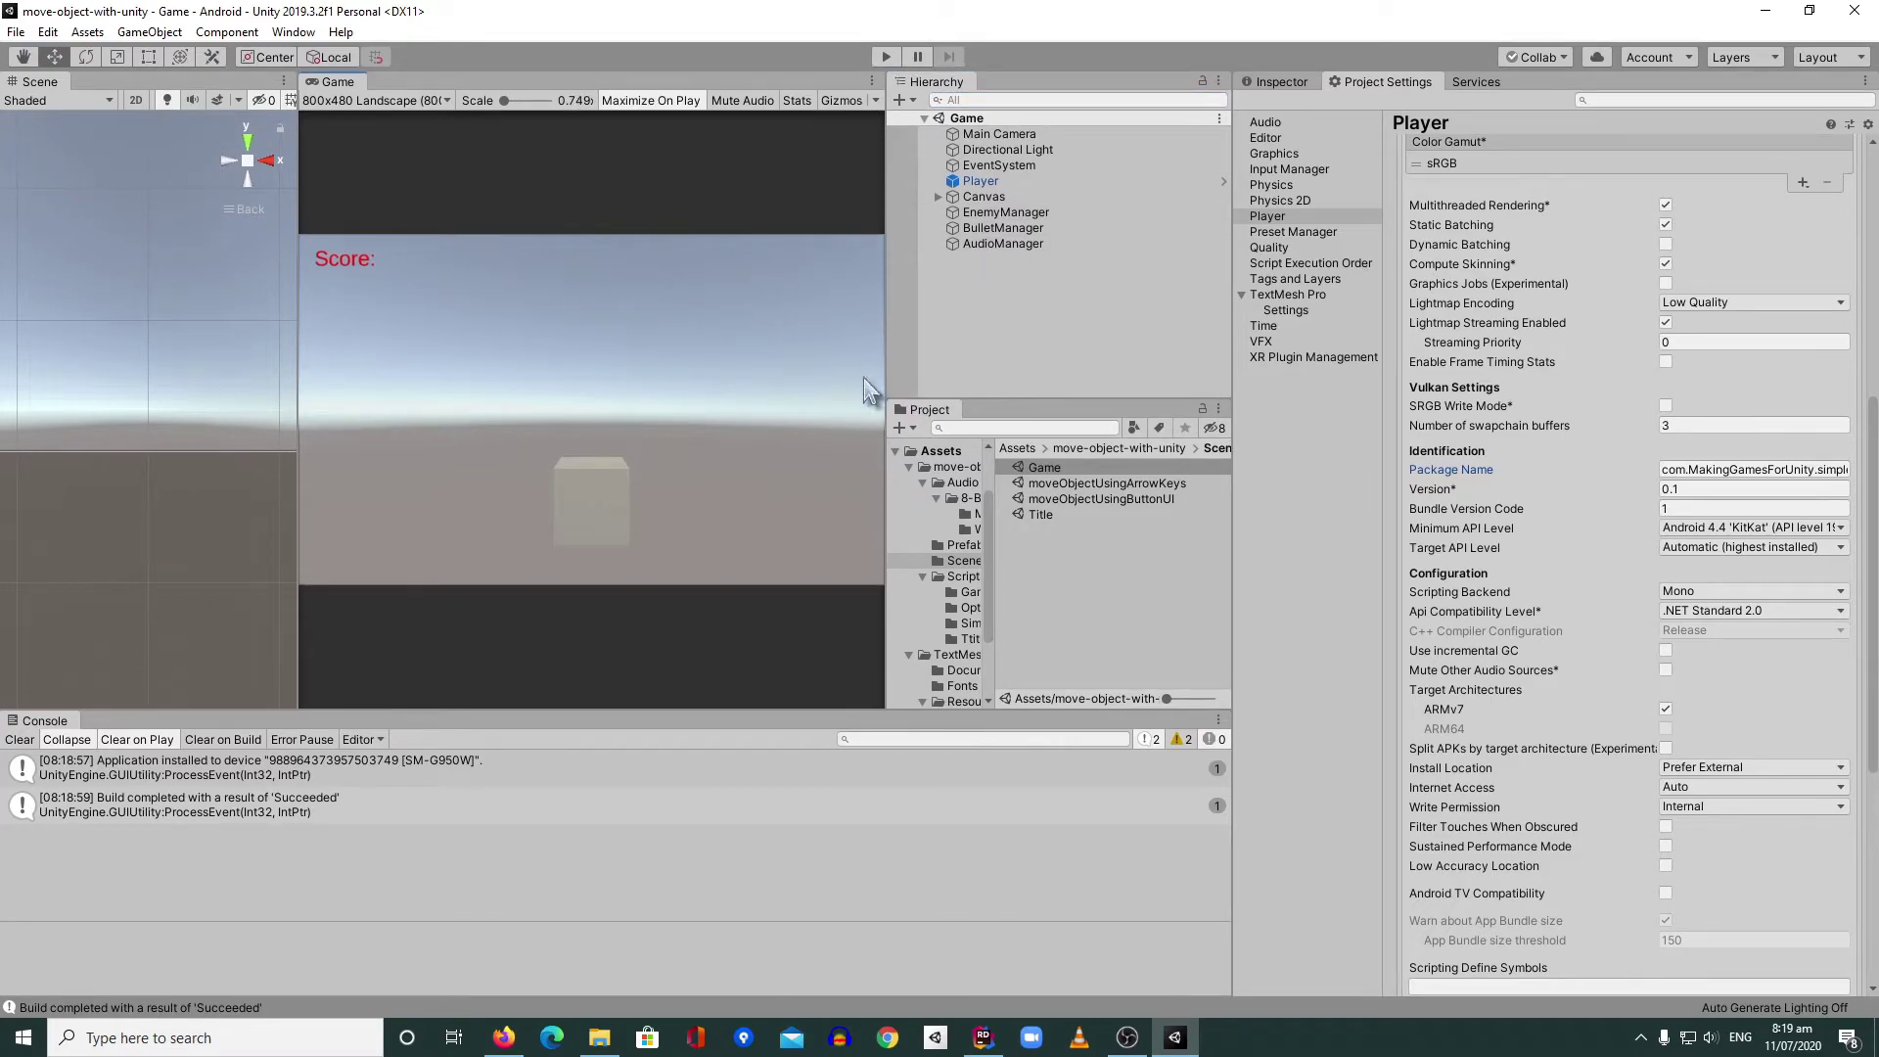
- Under Canvas, activate UIControlPanel so the Left, Right and Fire buttons show in the game
{"action": "left_click", "coordinate": [938, 197]}
{"action": "left_click", "coordinate": [1011, 231]}
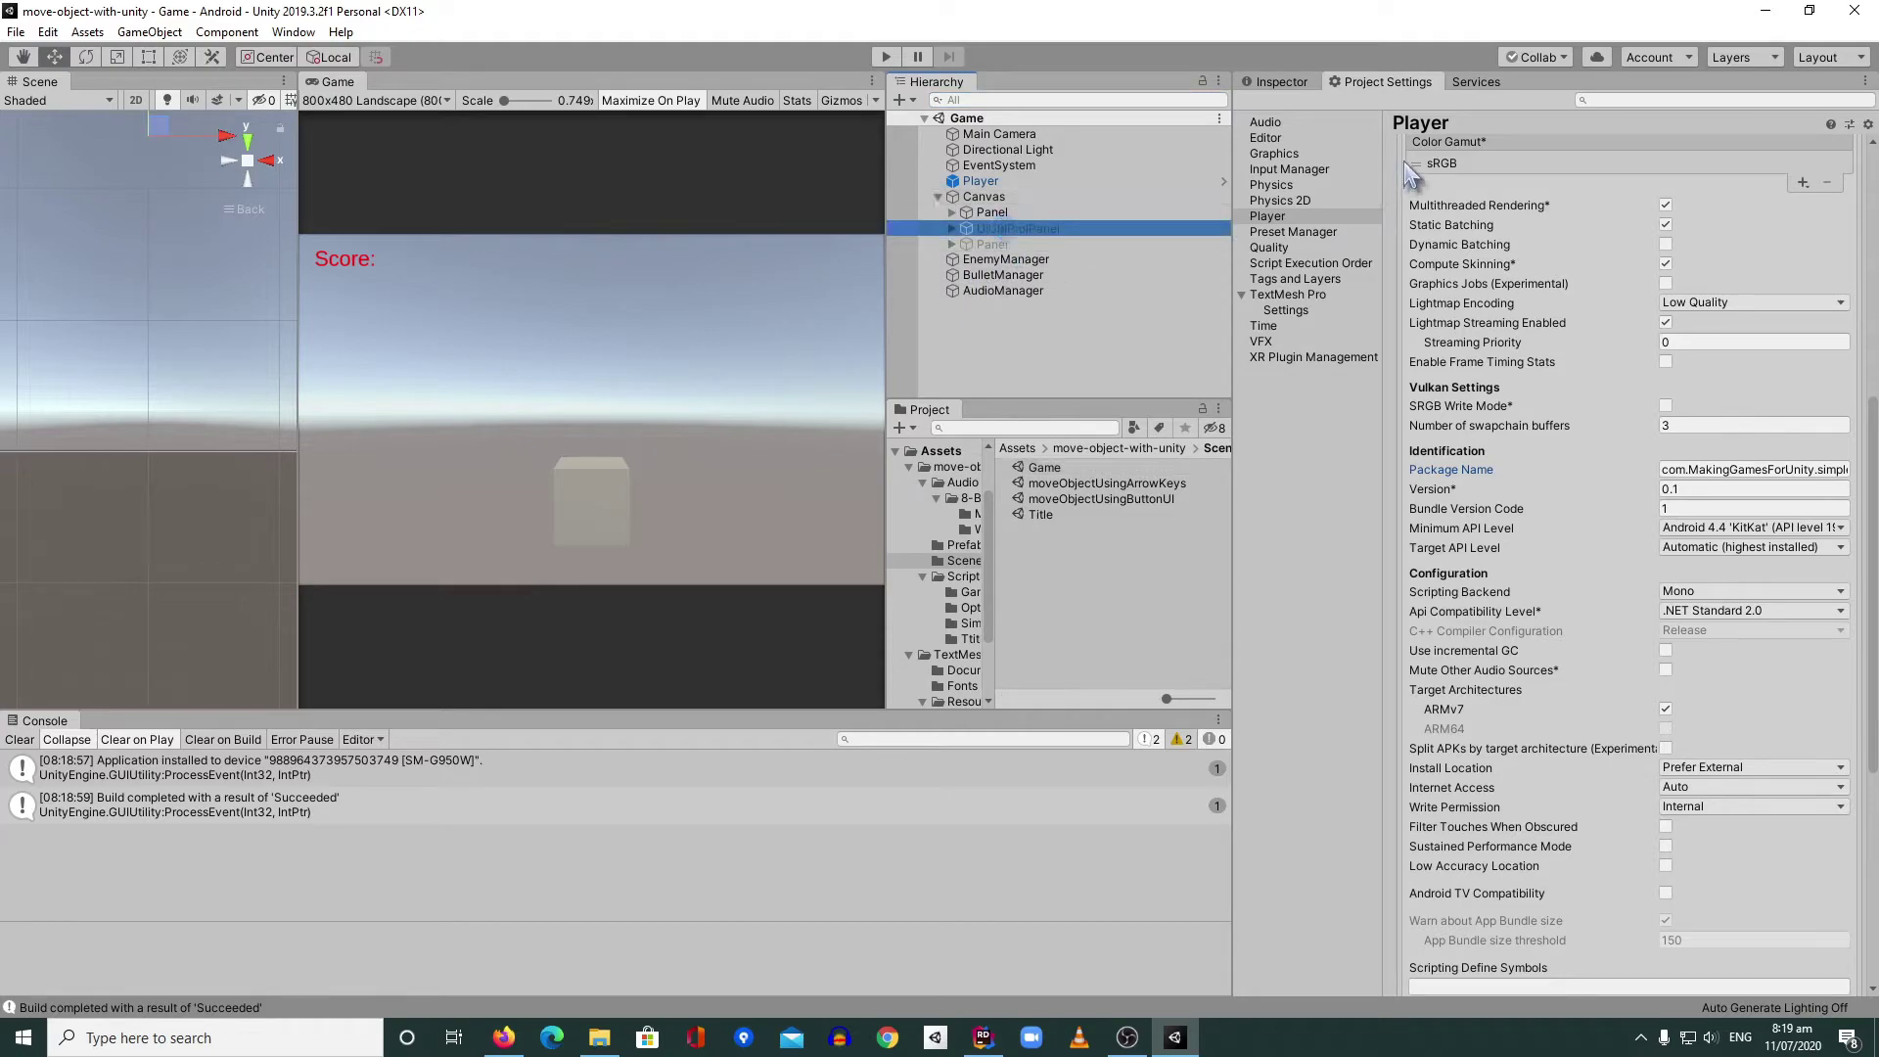
{"action": "left_click", "coordinate": [1275, 83]}
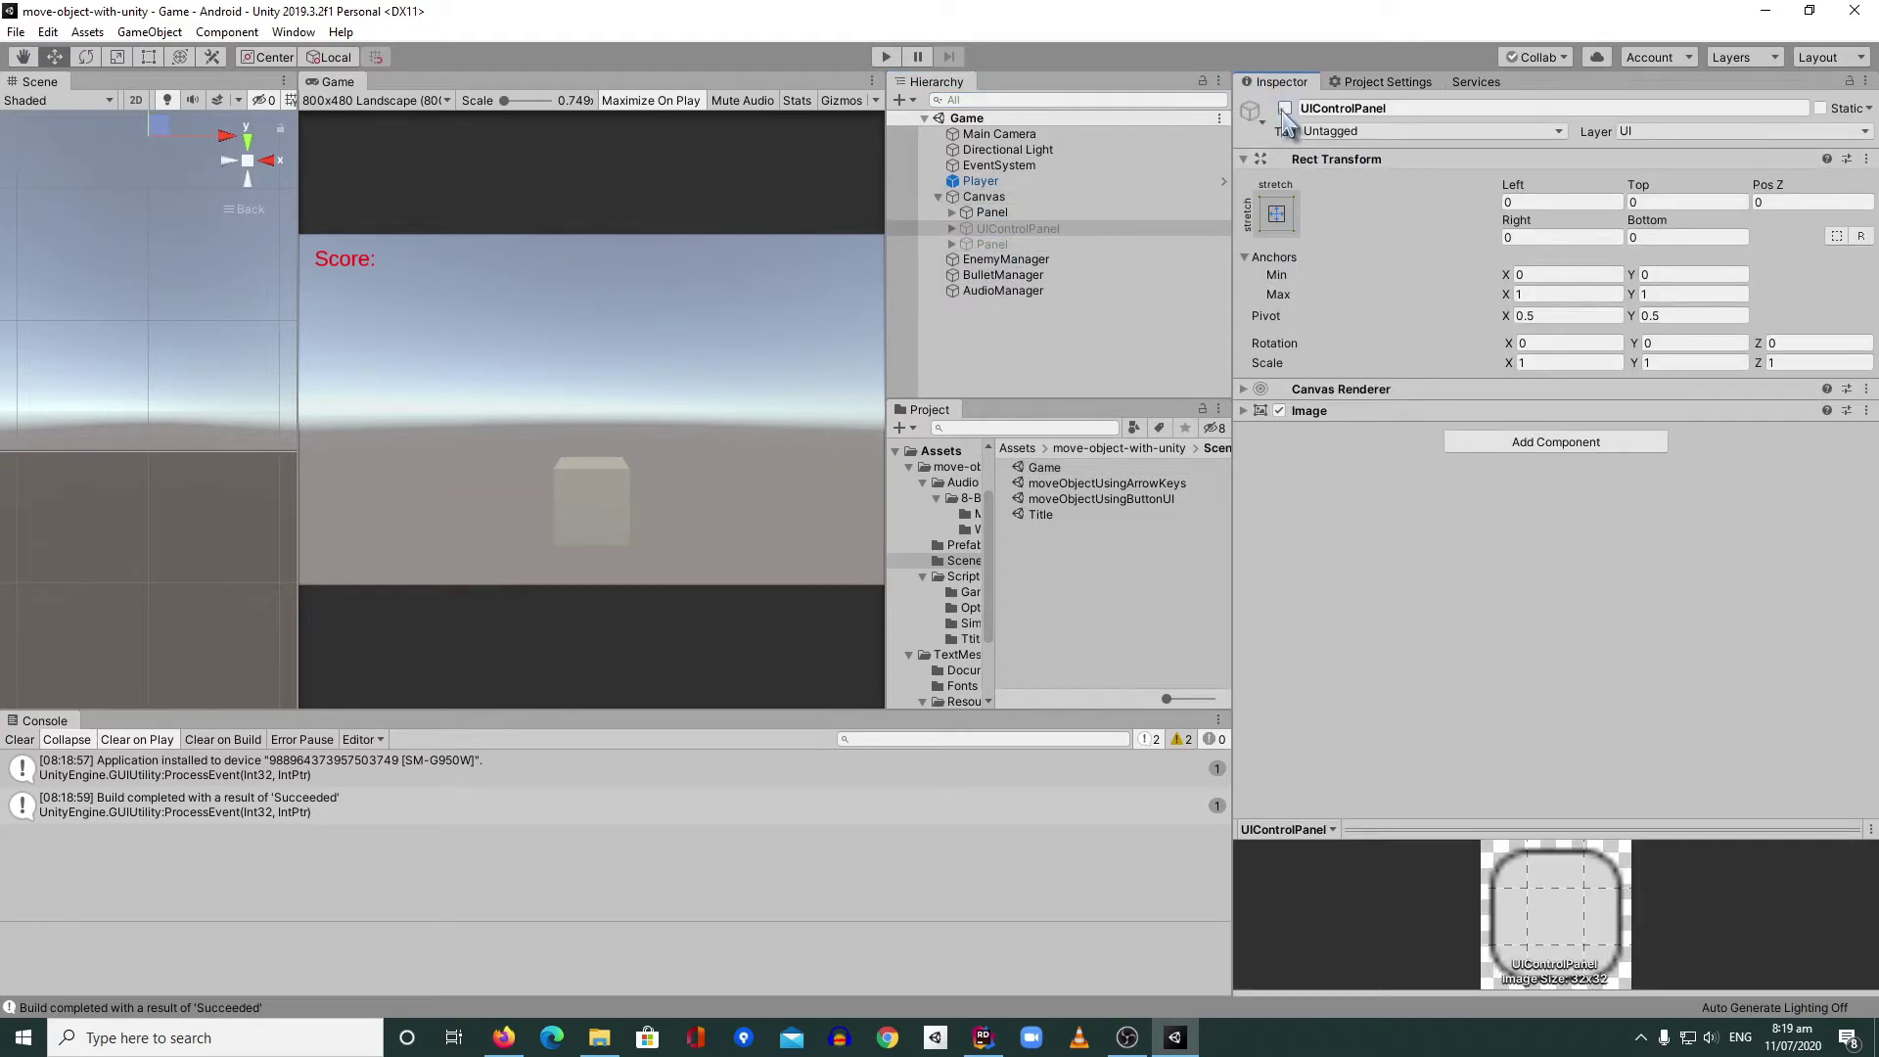
{"action": "left_click", "coordinate": [1285, 107]}
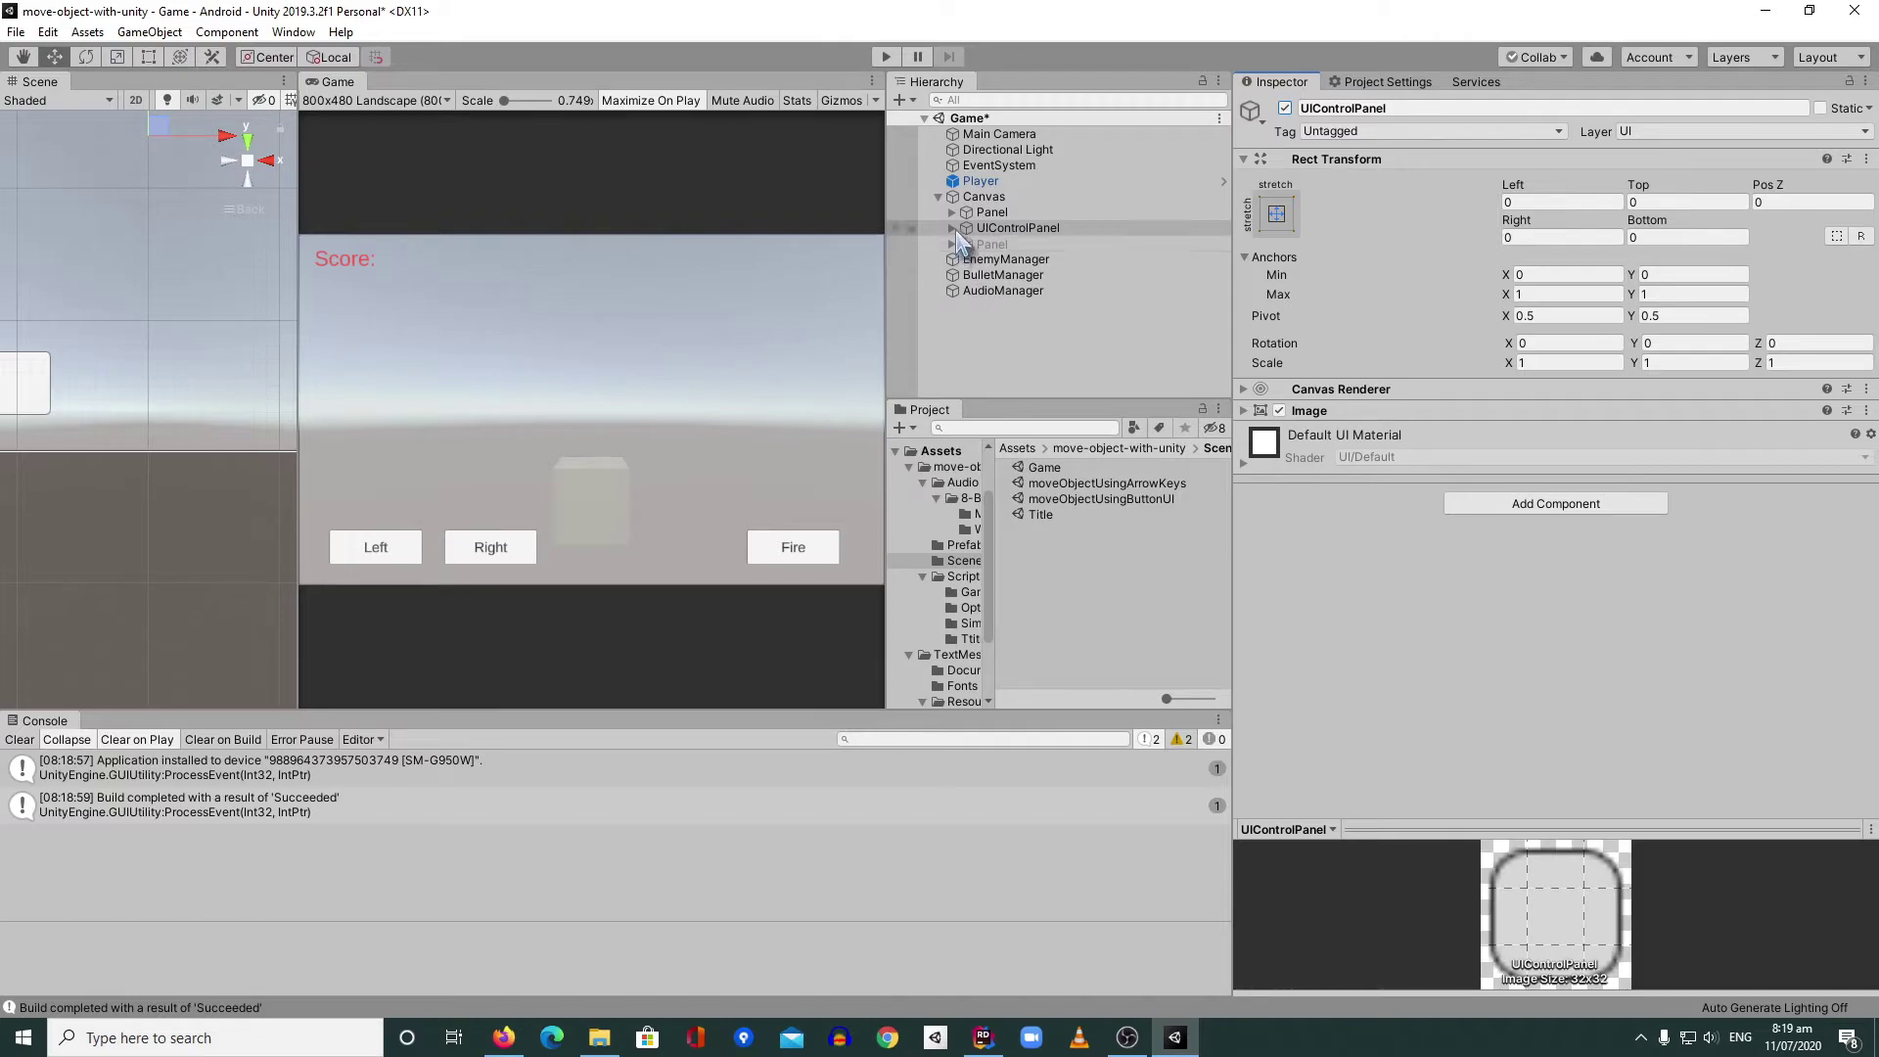
- Select MoveRightButton and open its ButtonUIController script in Rider
{"action": "left_click", "coordinate": [951, 227]}
{"action": "left_click", "coordinate": [1027, 243]}
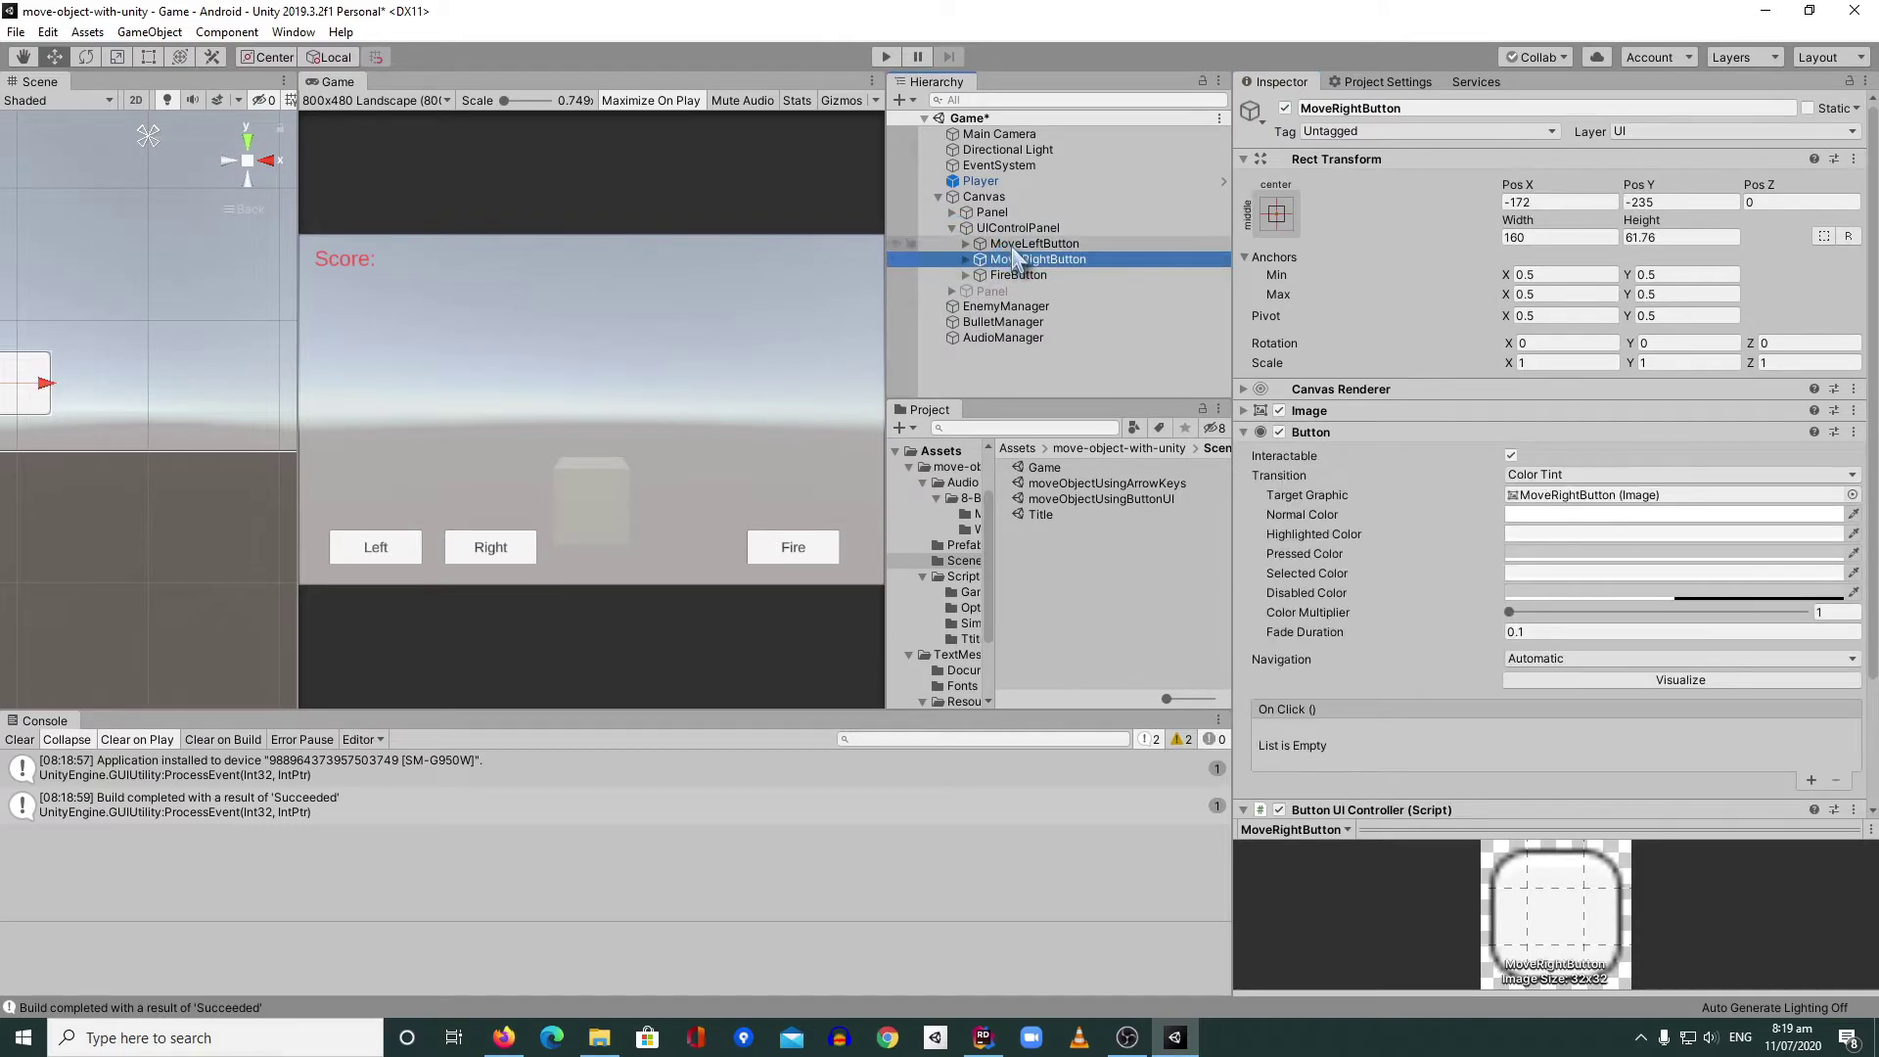
{"action": "left_click", "coordinate": [1016, 260]}
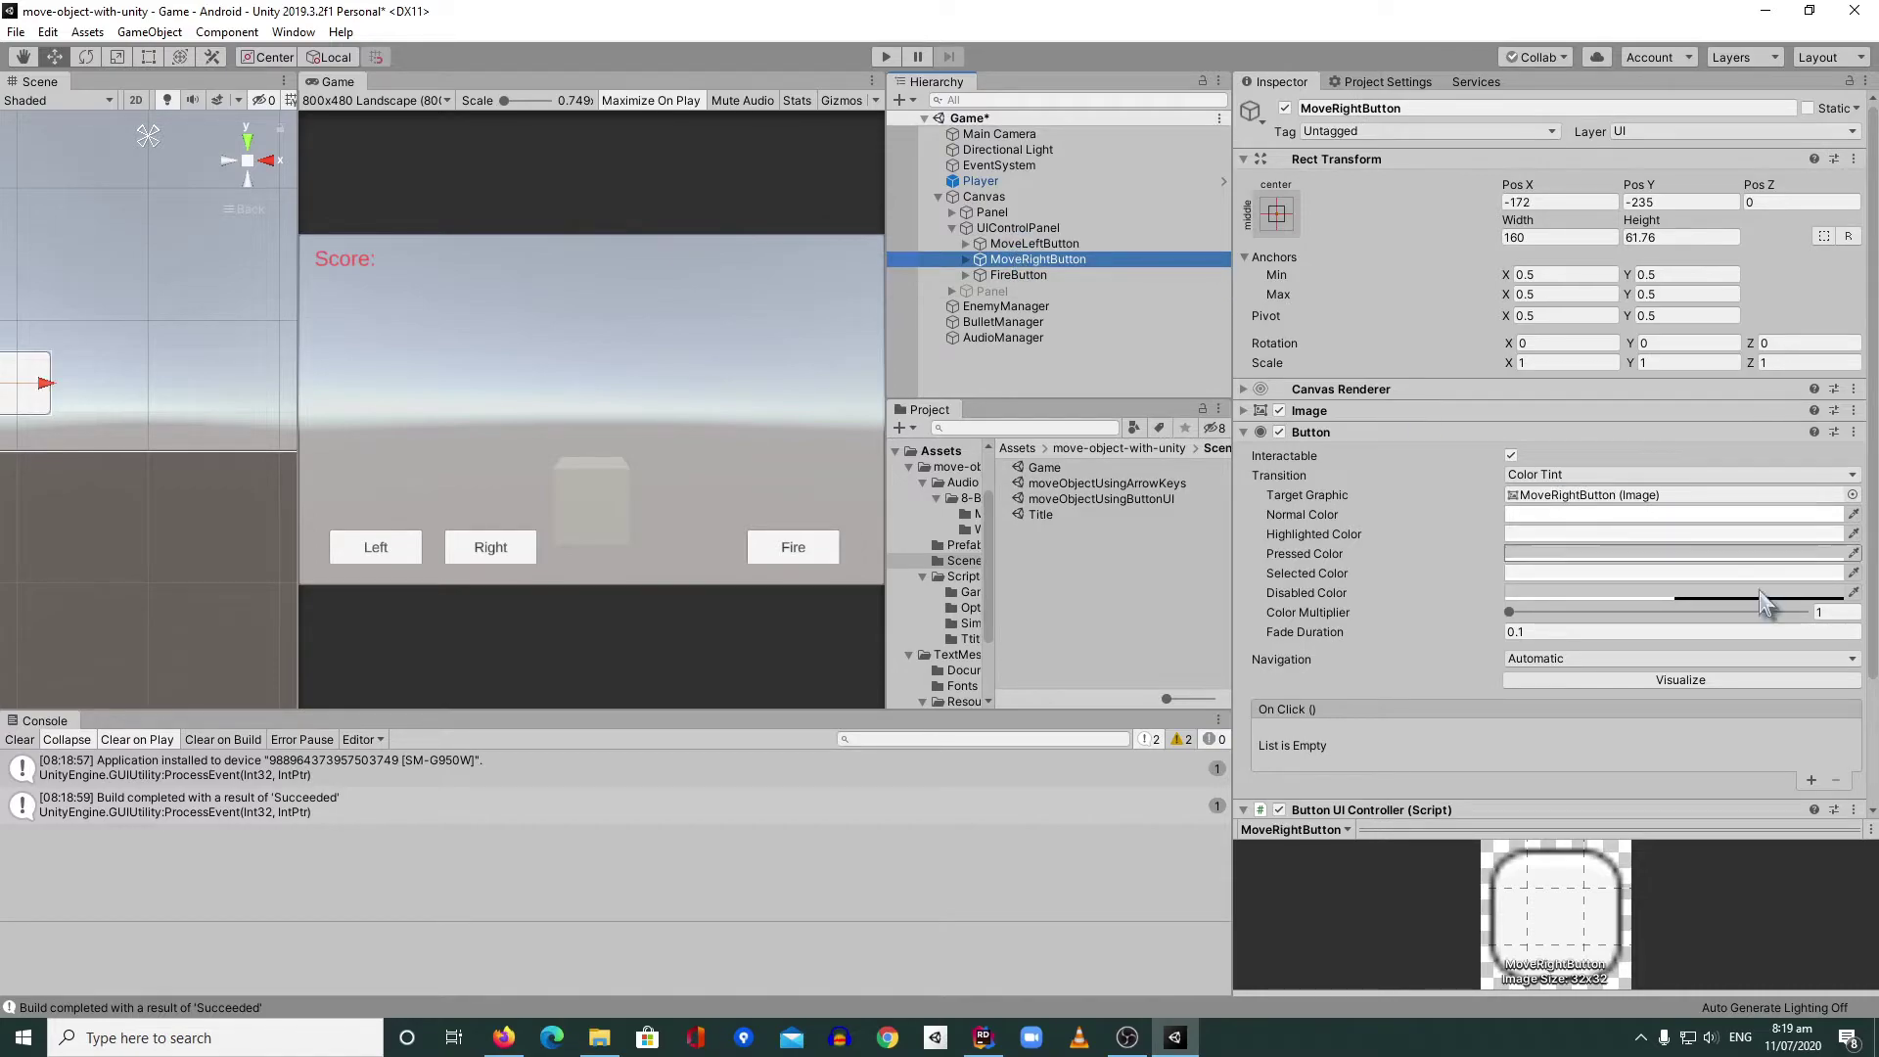
{"action": "scroll", "coordinate": [1624, 753], "scroll_direction": "down", "scroll_amount": 3}
{"action": "double_click", "coordinate": [1613, 678]}
{"action": "scroll", "coordinate": [1086, 545], "scroll_direction": "up", "scroll_amount": 5}
{"action": "scroll", "coordinate": [1027, 587], "scroll_direction": "down", "scroll_amount": 5}
{"action": "scroll", "coordinate": [1004, 651], "scroll_direction": "down", "scroll_amount": 5}
{"action": "scroll", "coordinate": [982, 659], "scroll_direction": "up", "scroll_amount": 10}
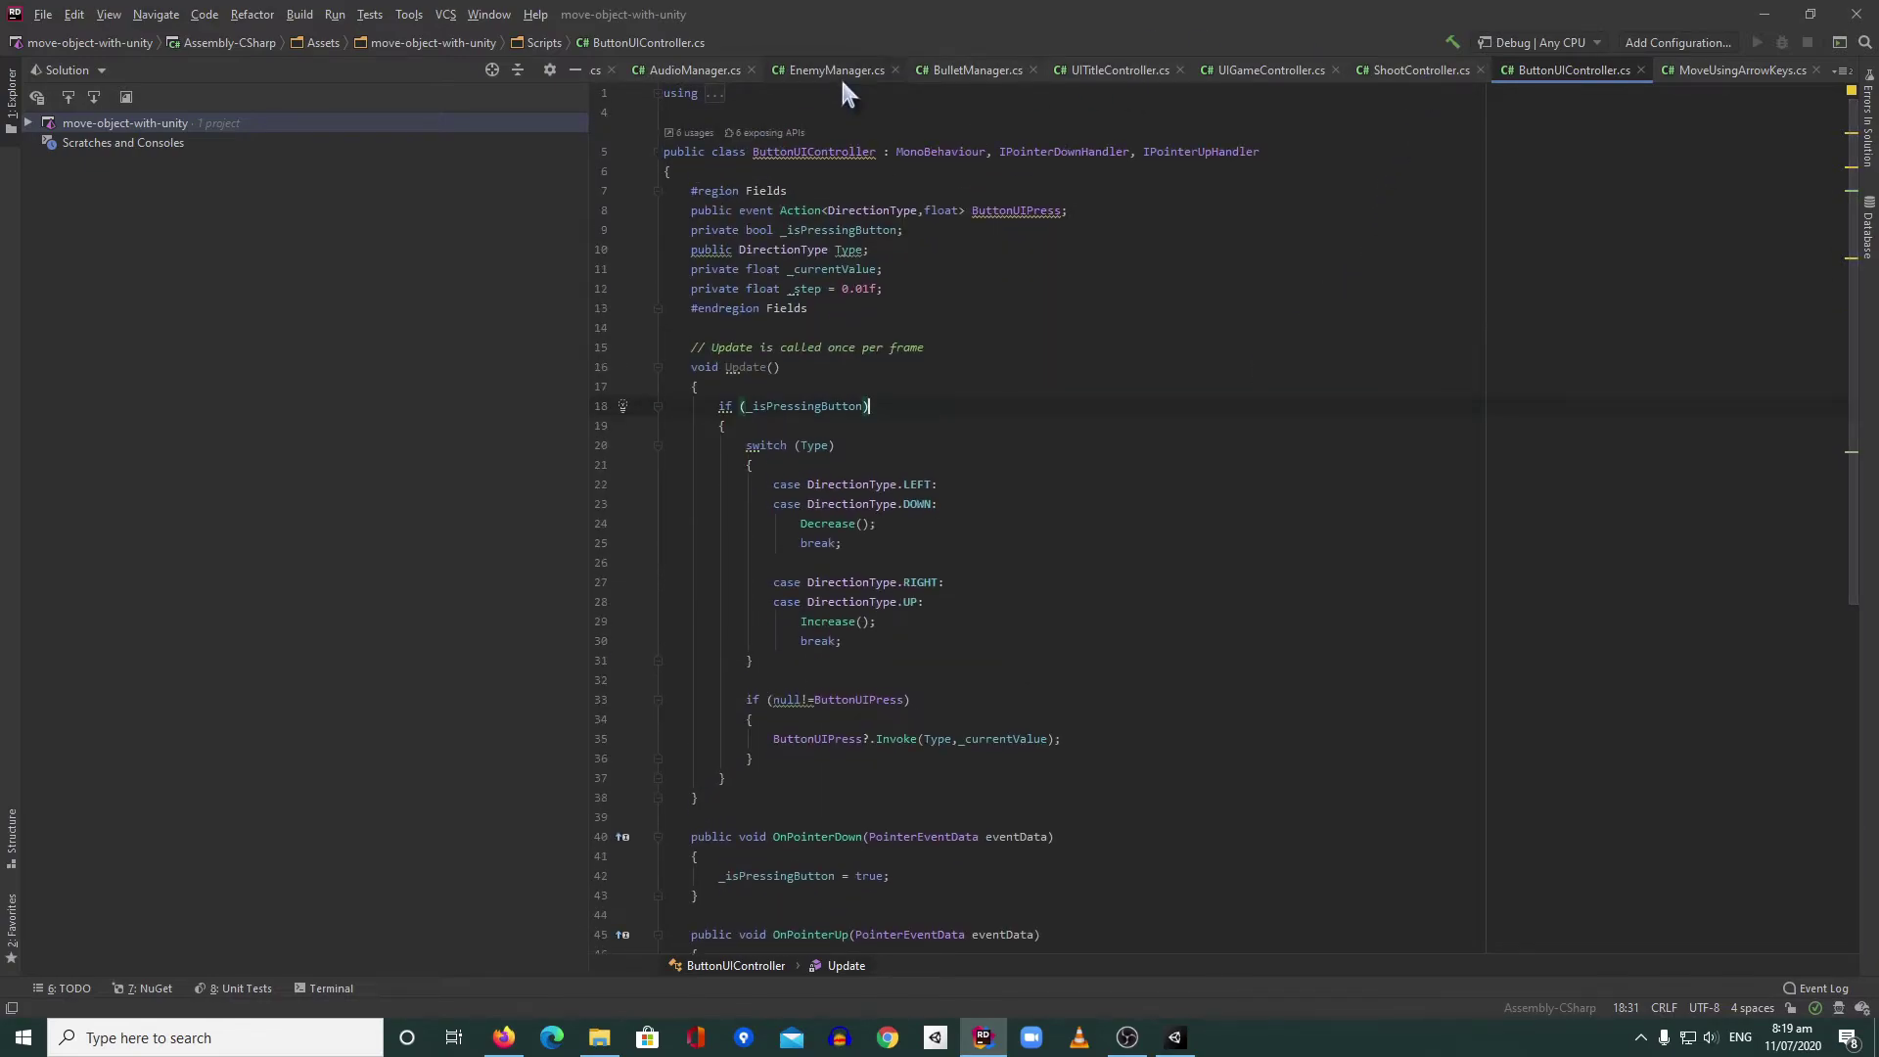
- Review the MoveLeftHandler and MoveRightHandler subscriptions in MoveUsingArrowKeys.cs, then go back to Unity
{"action": "left_click", "coordinate": [1735, 71]}
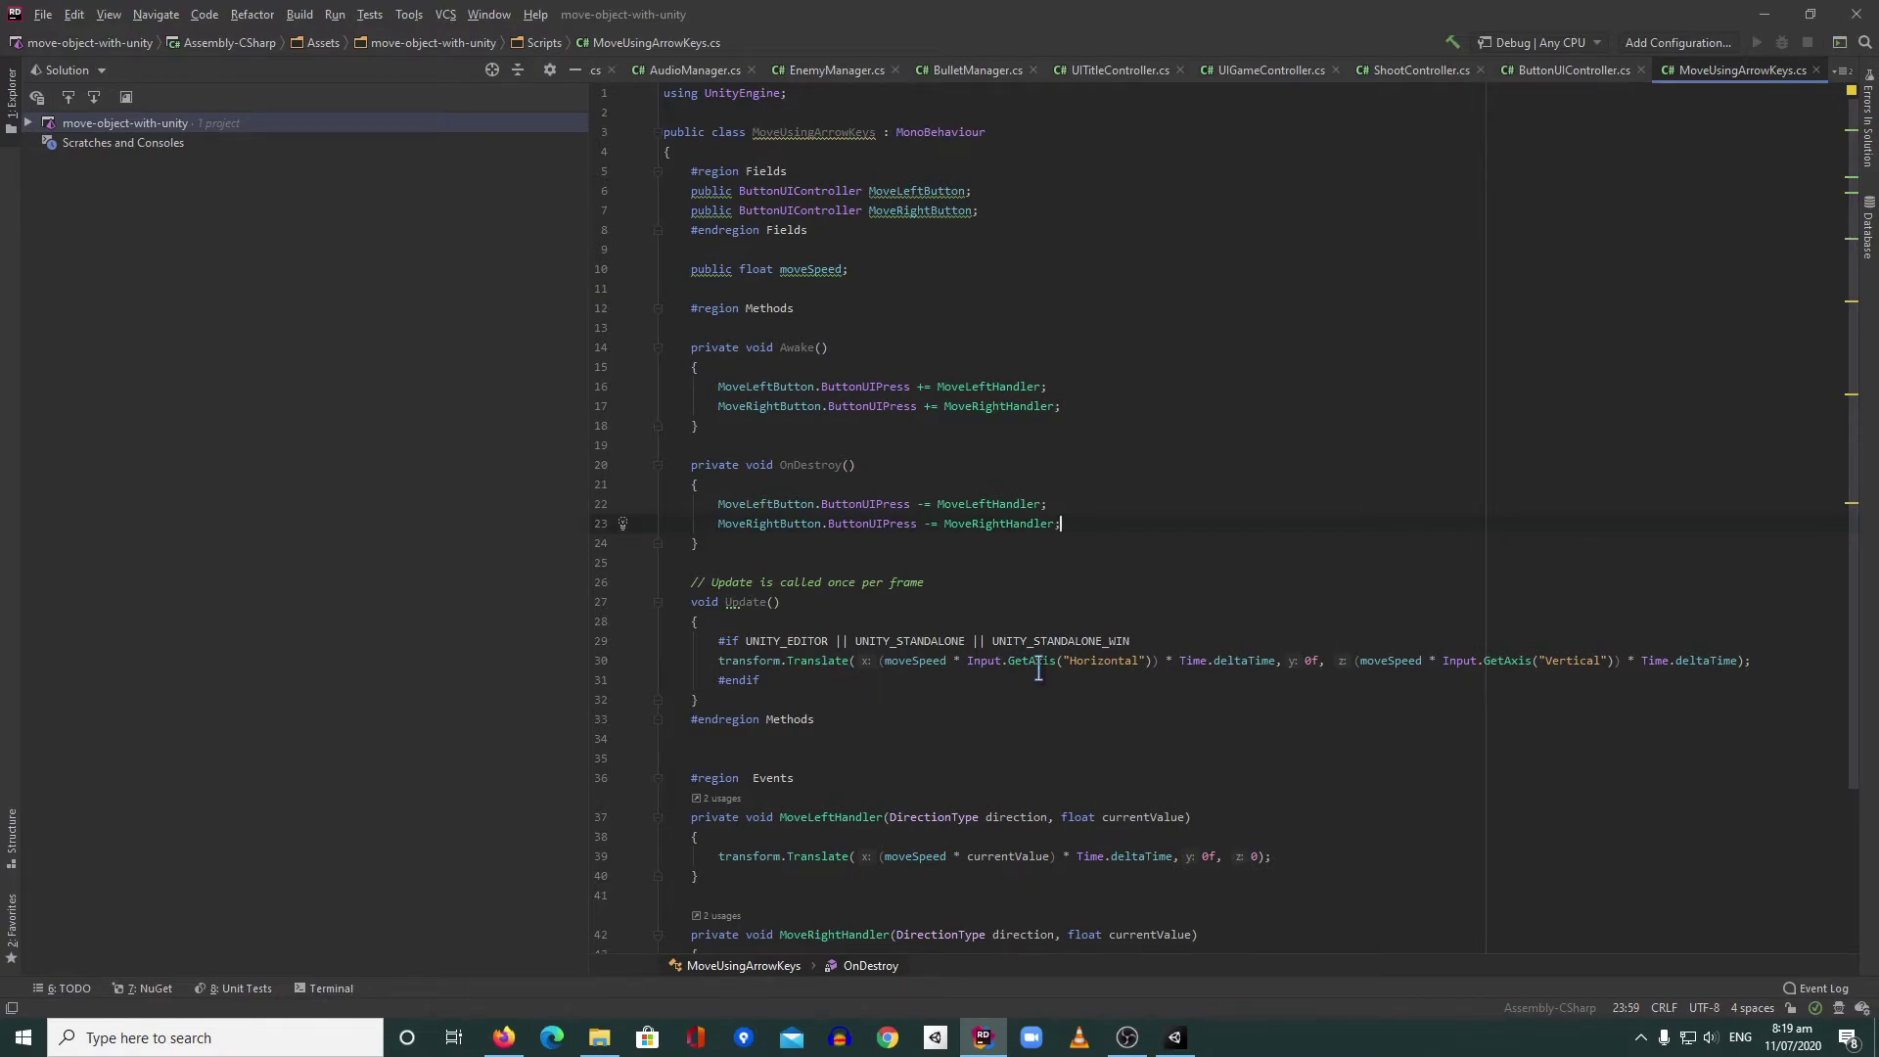
{"action": "scroll", "coordinate": [892, 681], "scroll_direction": "down", "scroll_amount": 3}
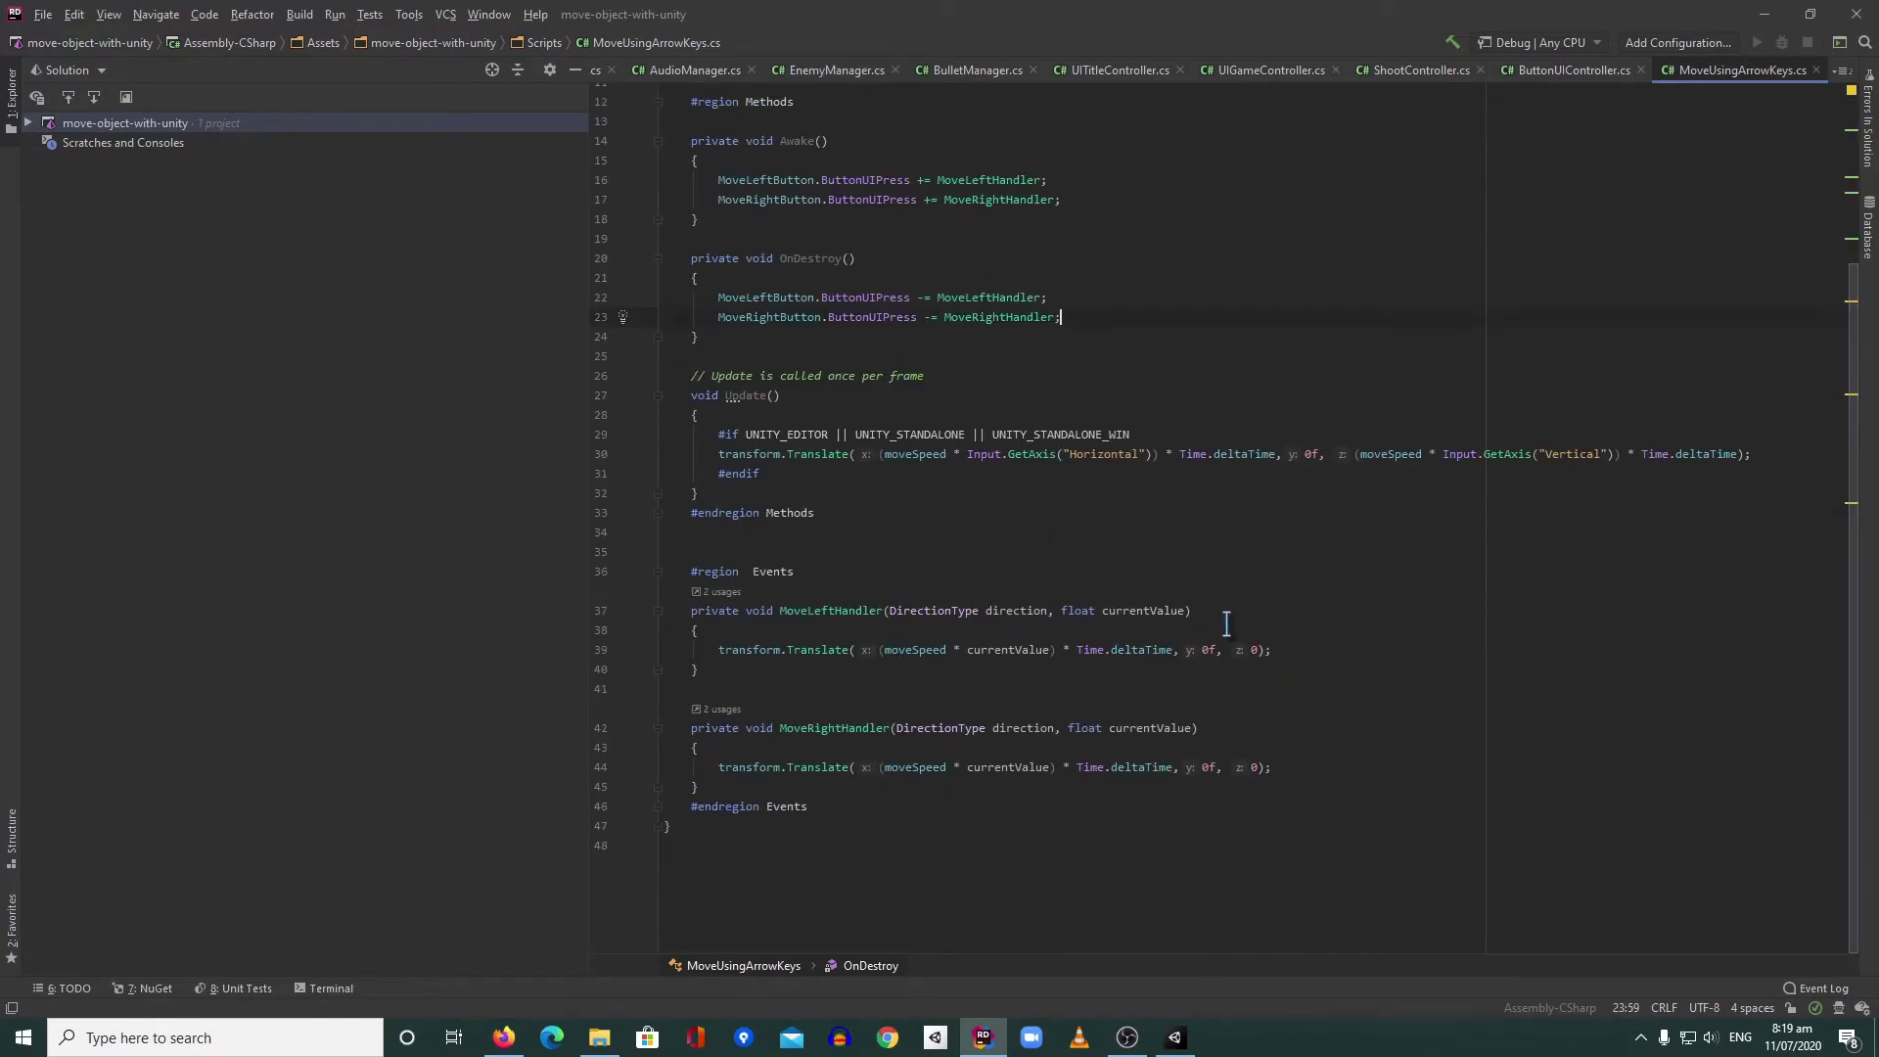
{"action": "scroll", "coordinate": [1085, 568], "scroll_direction": "up", "scroll_amount": 3}
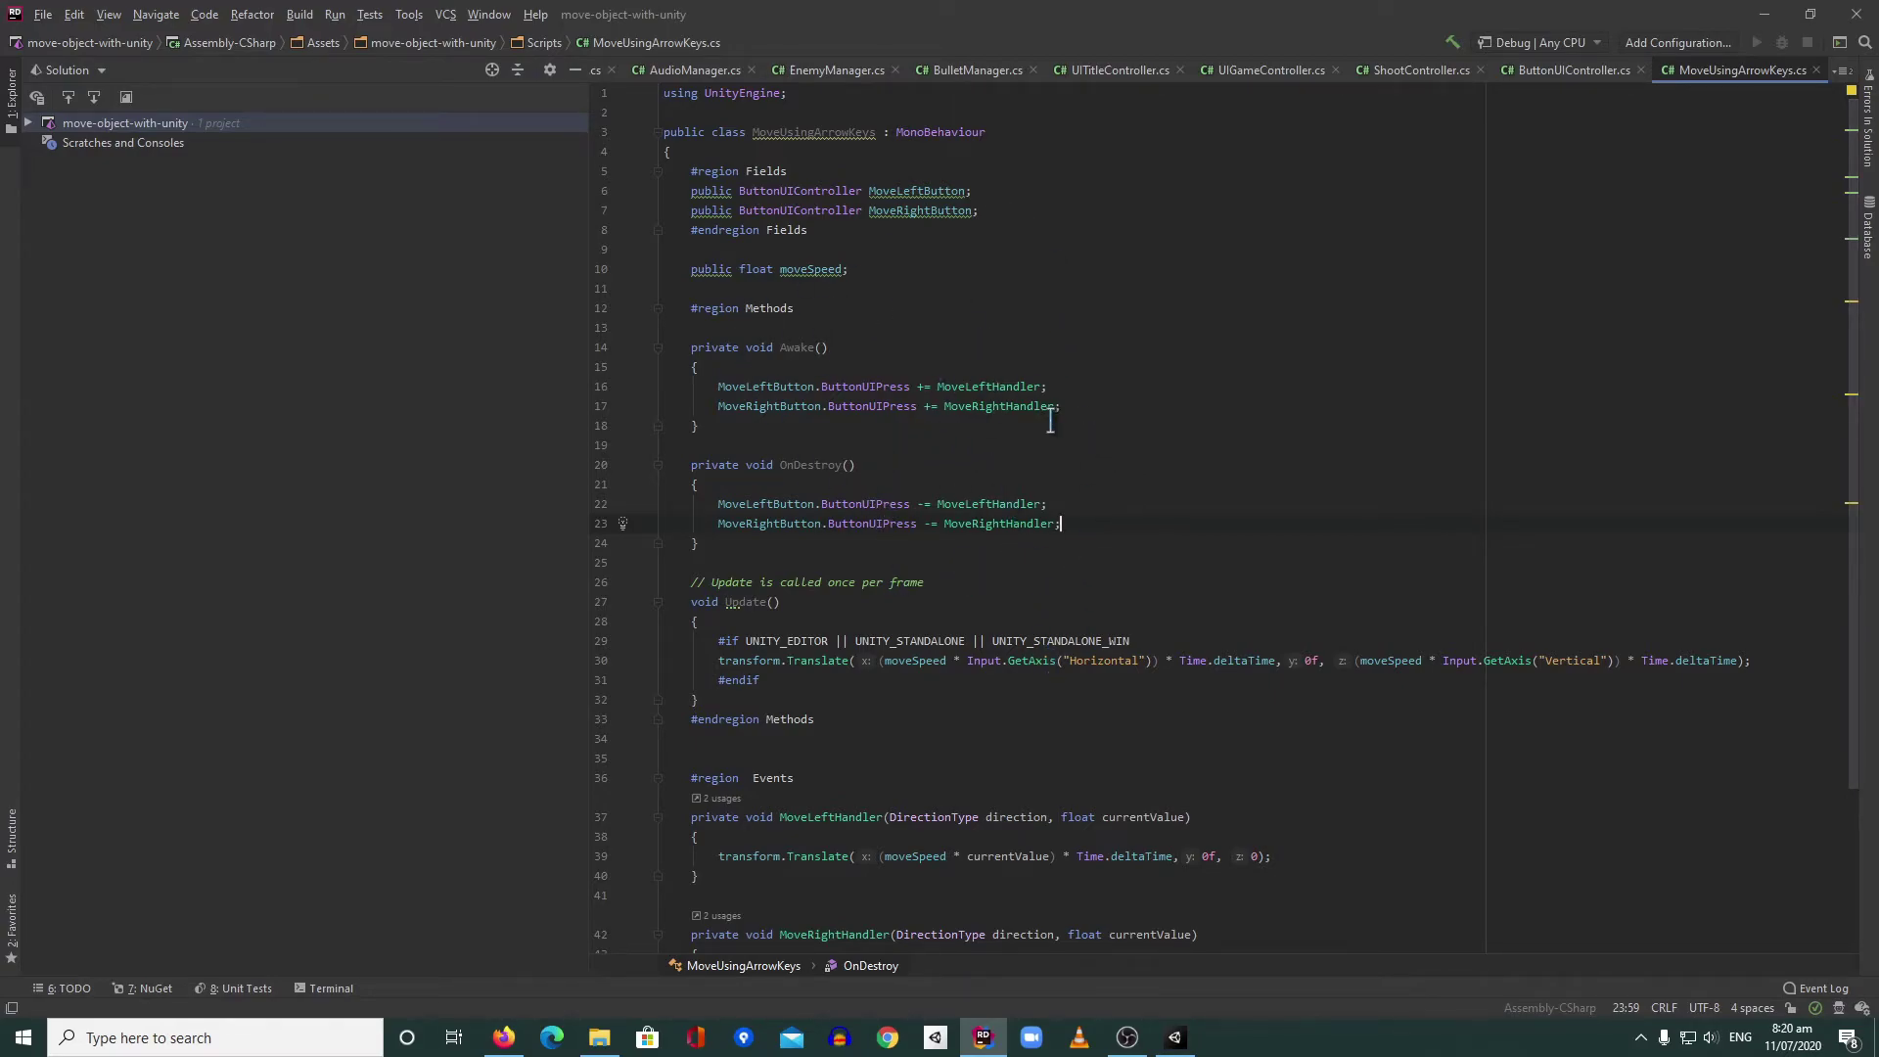
{"action": "left_click", "coordinate": [1175, 1037]}
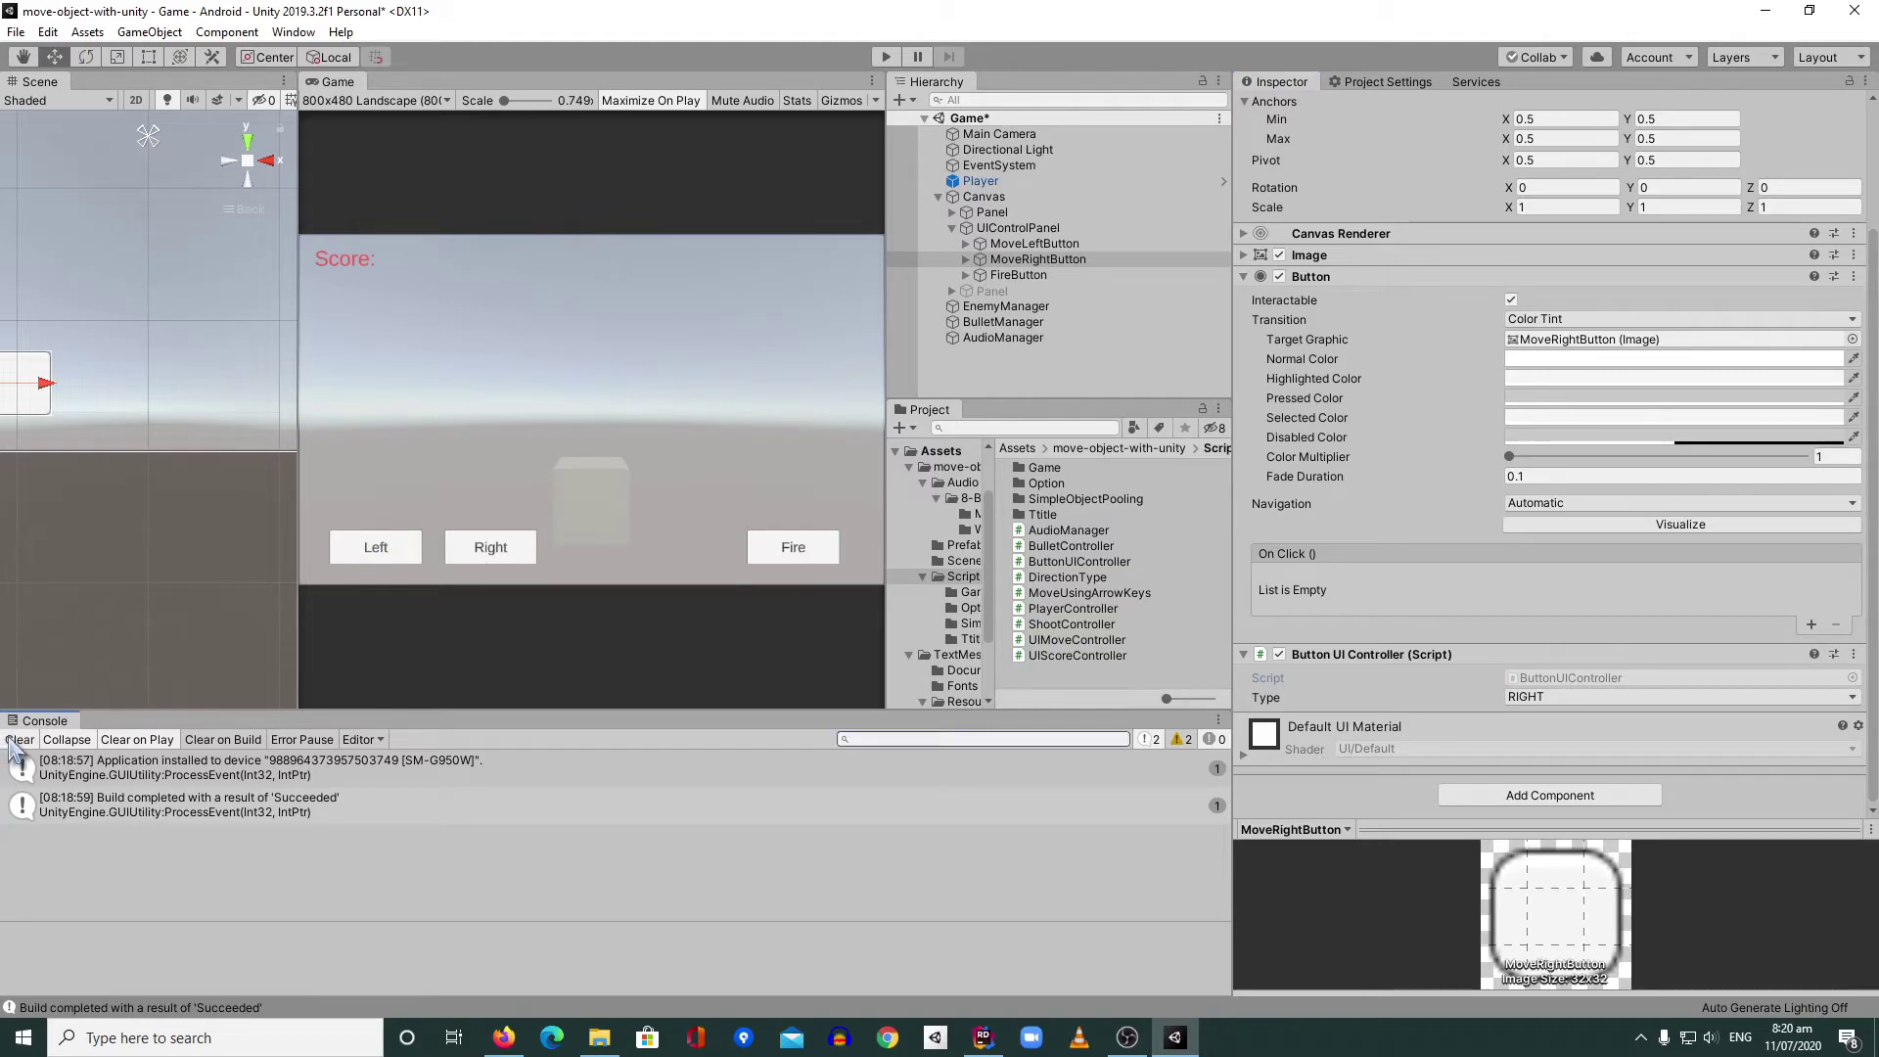
- Clear the Console and load the Title scene from Assets > Scenes, answering the modified-scene prompt
{"action": "left_click", "coordinate": [20, 739]}
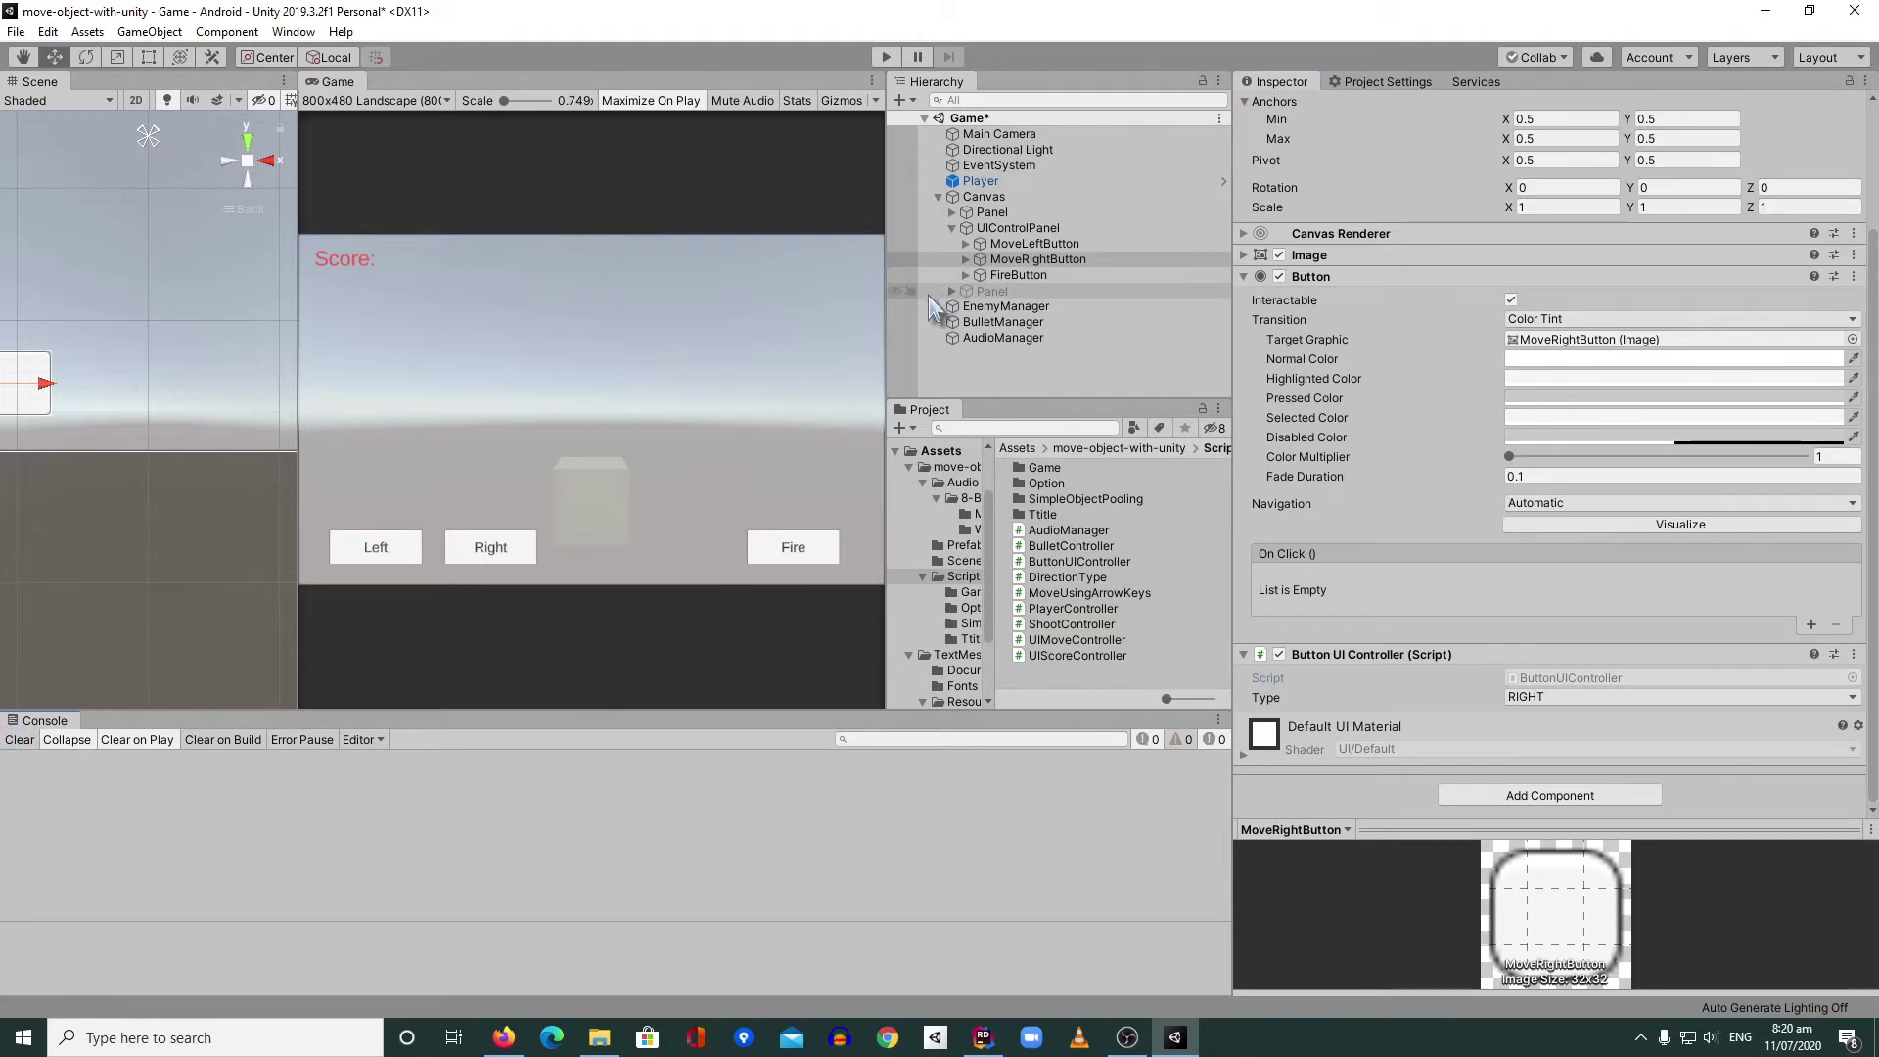
{"action": "left_click", "coordinate": [1052, 467]}
{"action": "left_click", "coordinate": [1076, 447]}
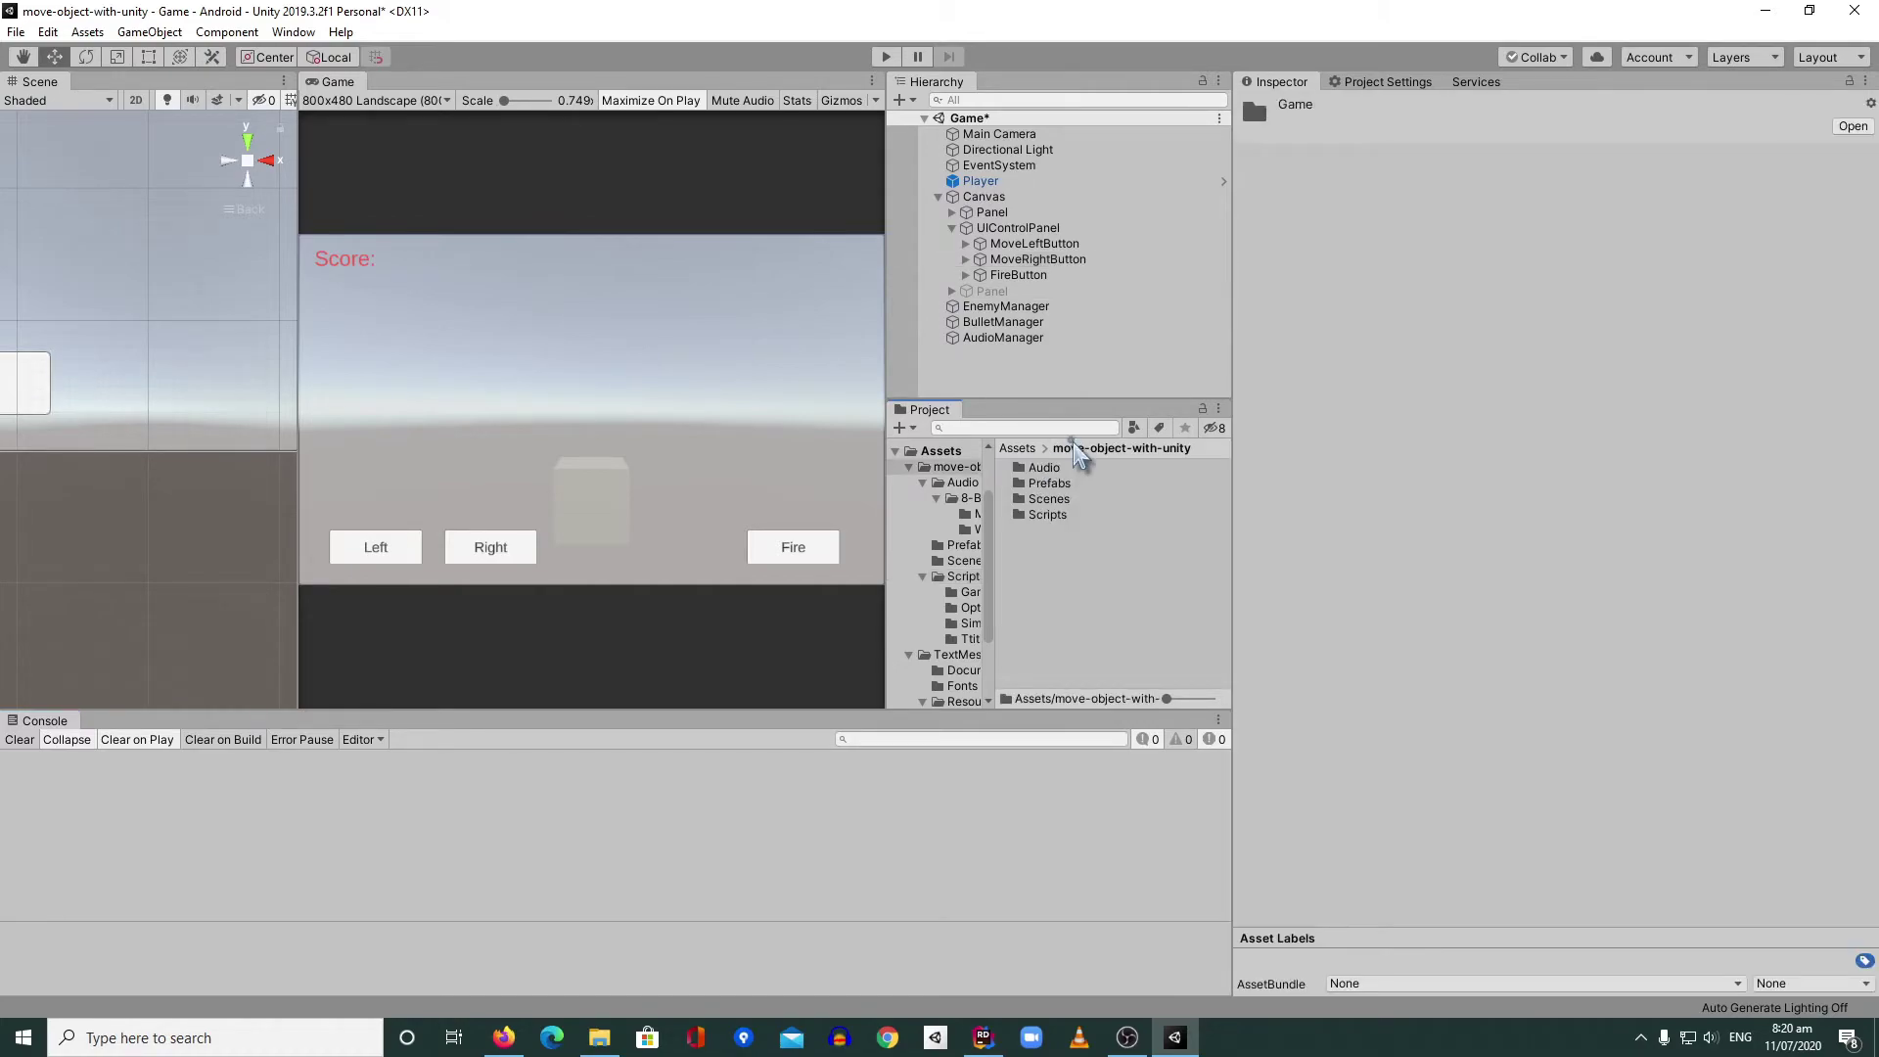
{"action": "double_click", "coordinate": [1048, 499]}
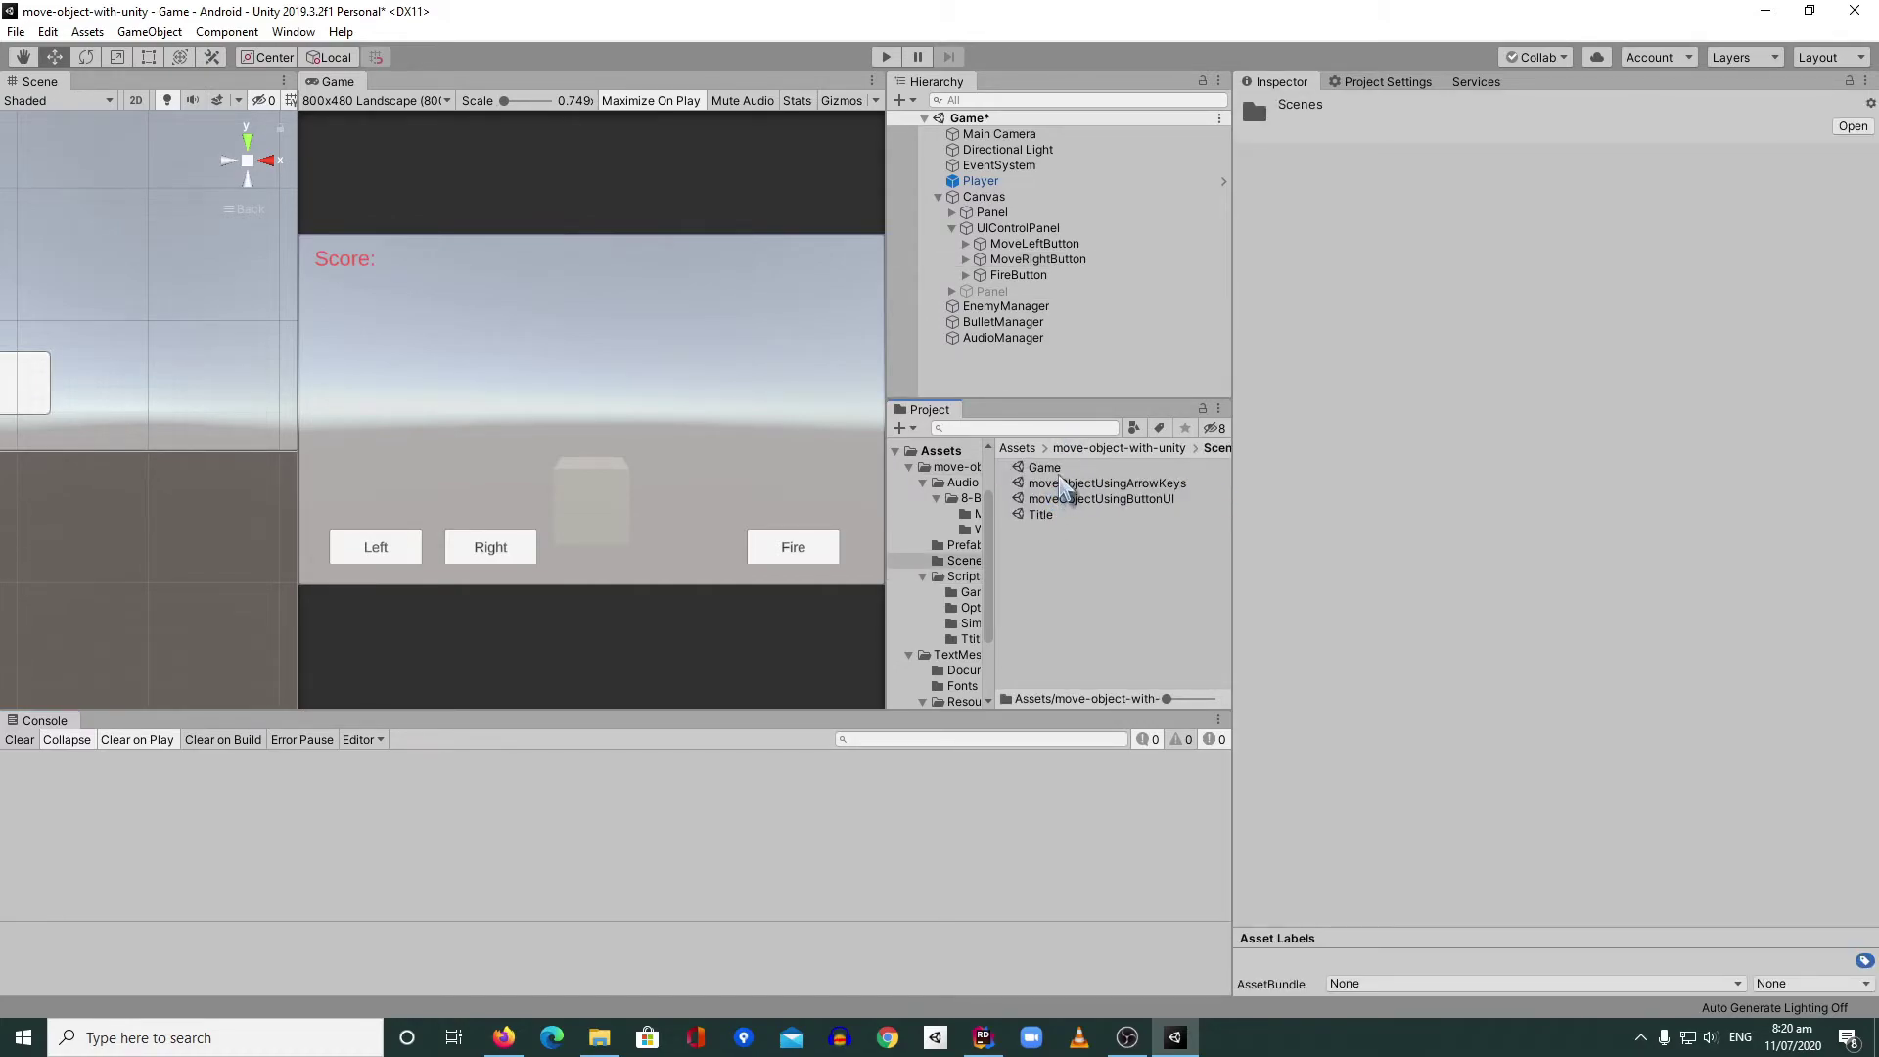
{"action": "double_click", "coordinate": [1061, 515]}
{"action": "left_click", "coordinate": [916, 557]}
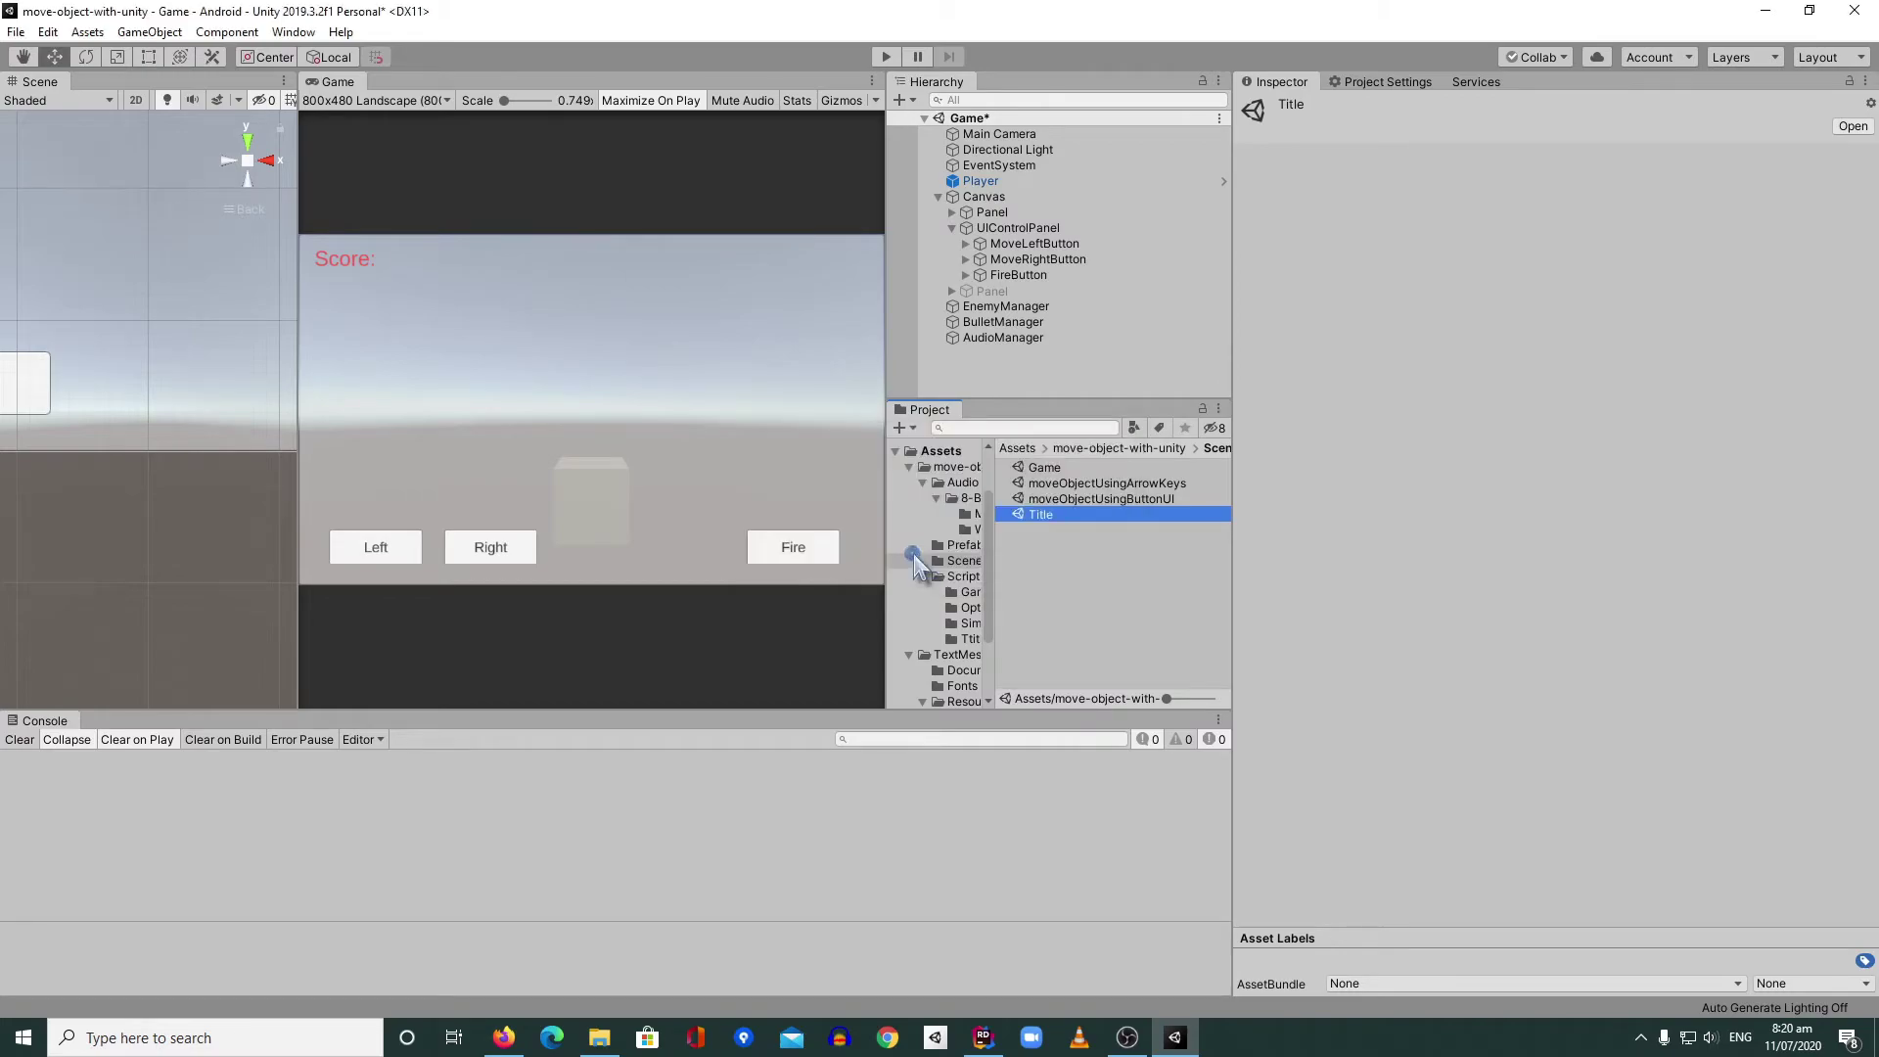
- Bring up the Build Settings window from the File menu
{"action": "left_click", "coordinate": [16, 32]}
{"action": "left_click", "coordinate": [17, 32]}
{"action": "left_click", "coordinate": [17, 33]}
{"action": "left_click", "coordinate": [71, 196]}
{"action": "left_click", "coordinate": [16, 32]}
{"action": "left_click", "coordinate": [71, 226]}
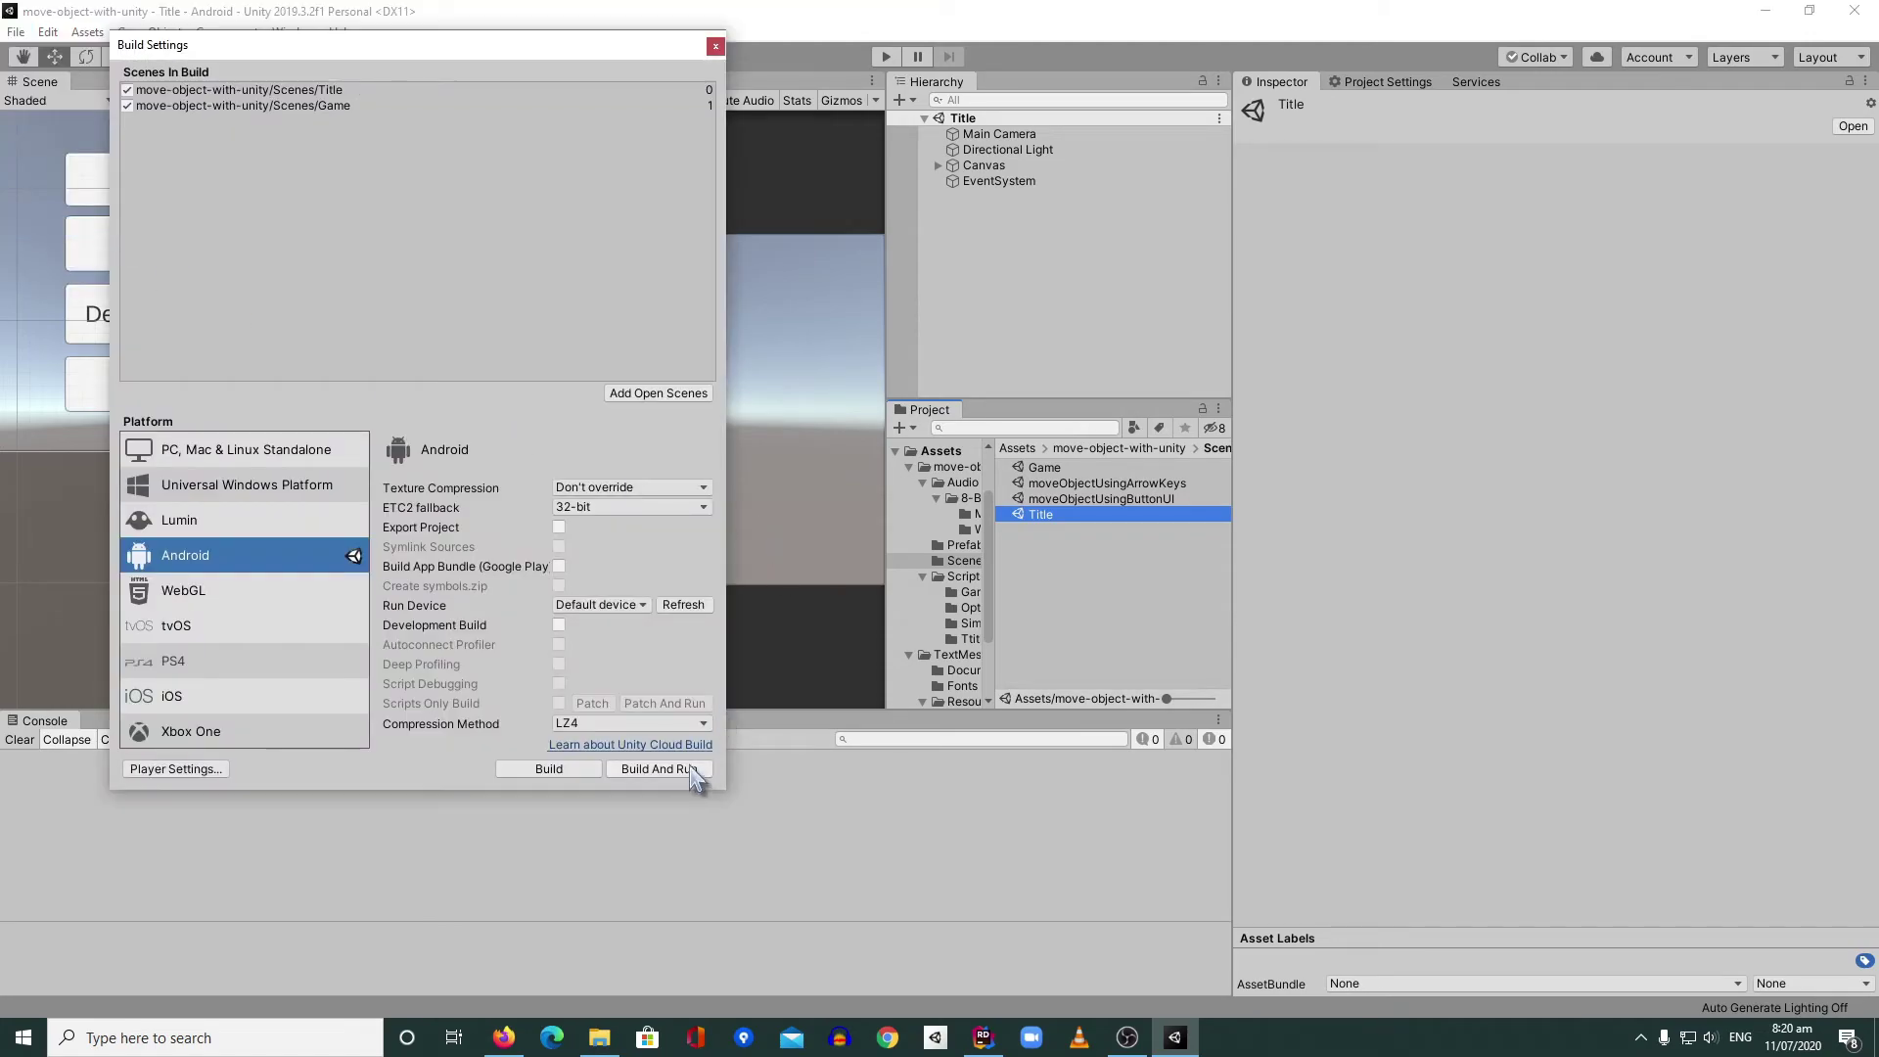
- Build and run for Android as SimpleGame.apk, overwriting the existing file
{"action": "left_click", "coordinate": [659, 768]}
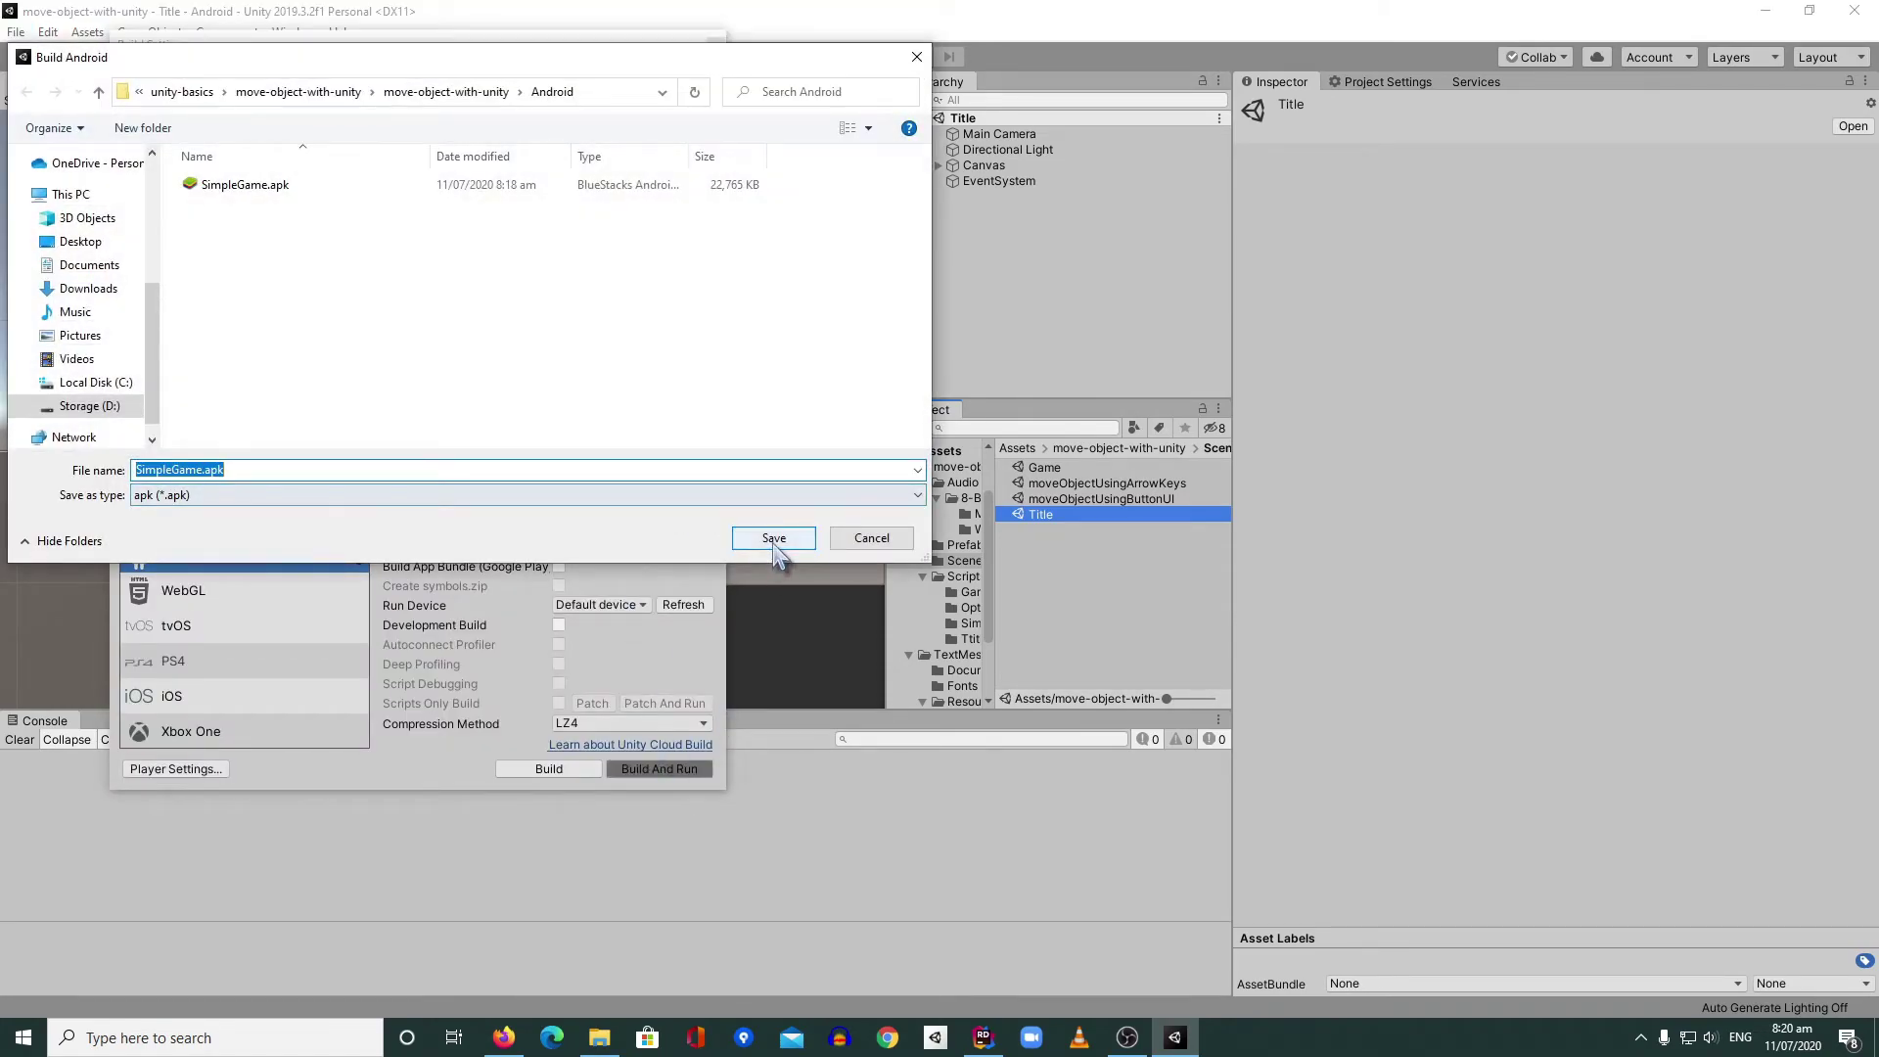
{"action": "left_click", "coordinate": [775, 539]}
{"action": "left_click", "coordinate": [986, 518]}
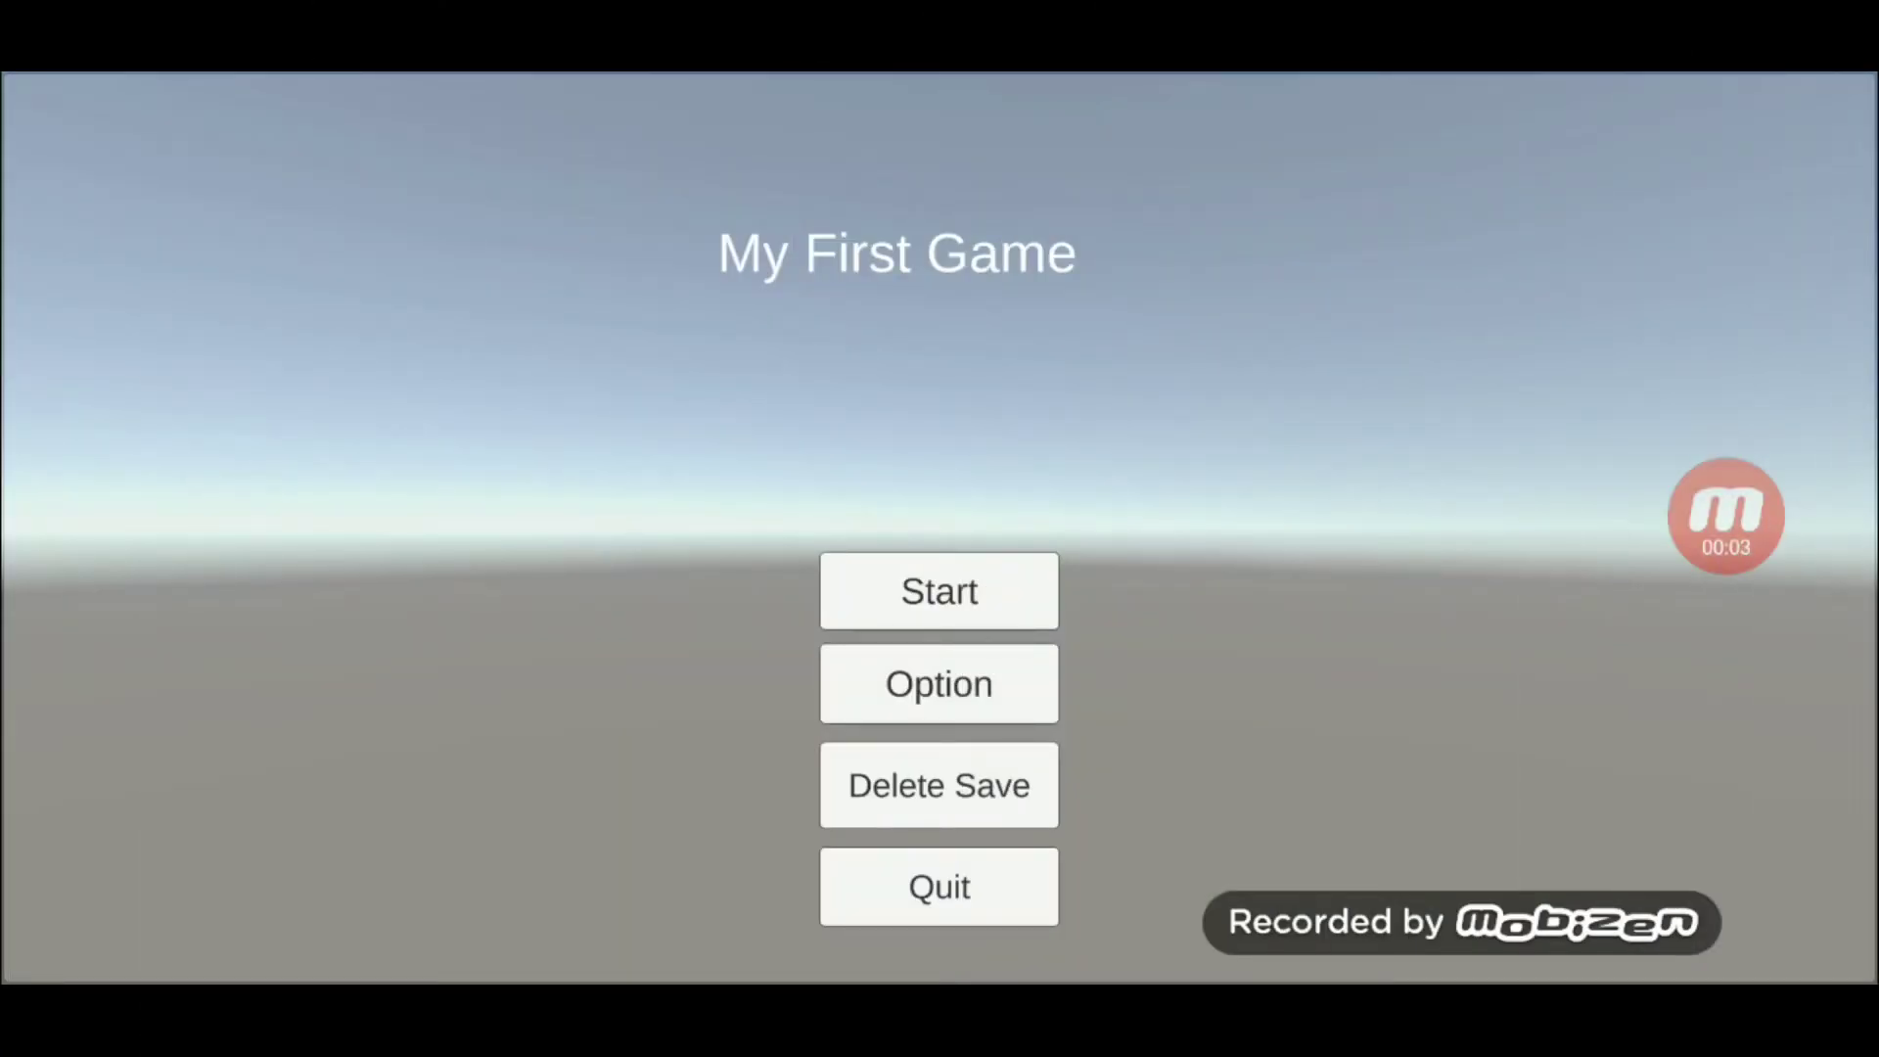
- In the game's Option panel, lower SFX and raise BGM volume slightly, then close it
{"action": "left_click", "coordinate": [939, 679]}
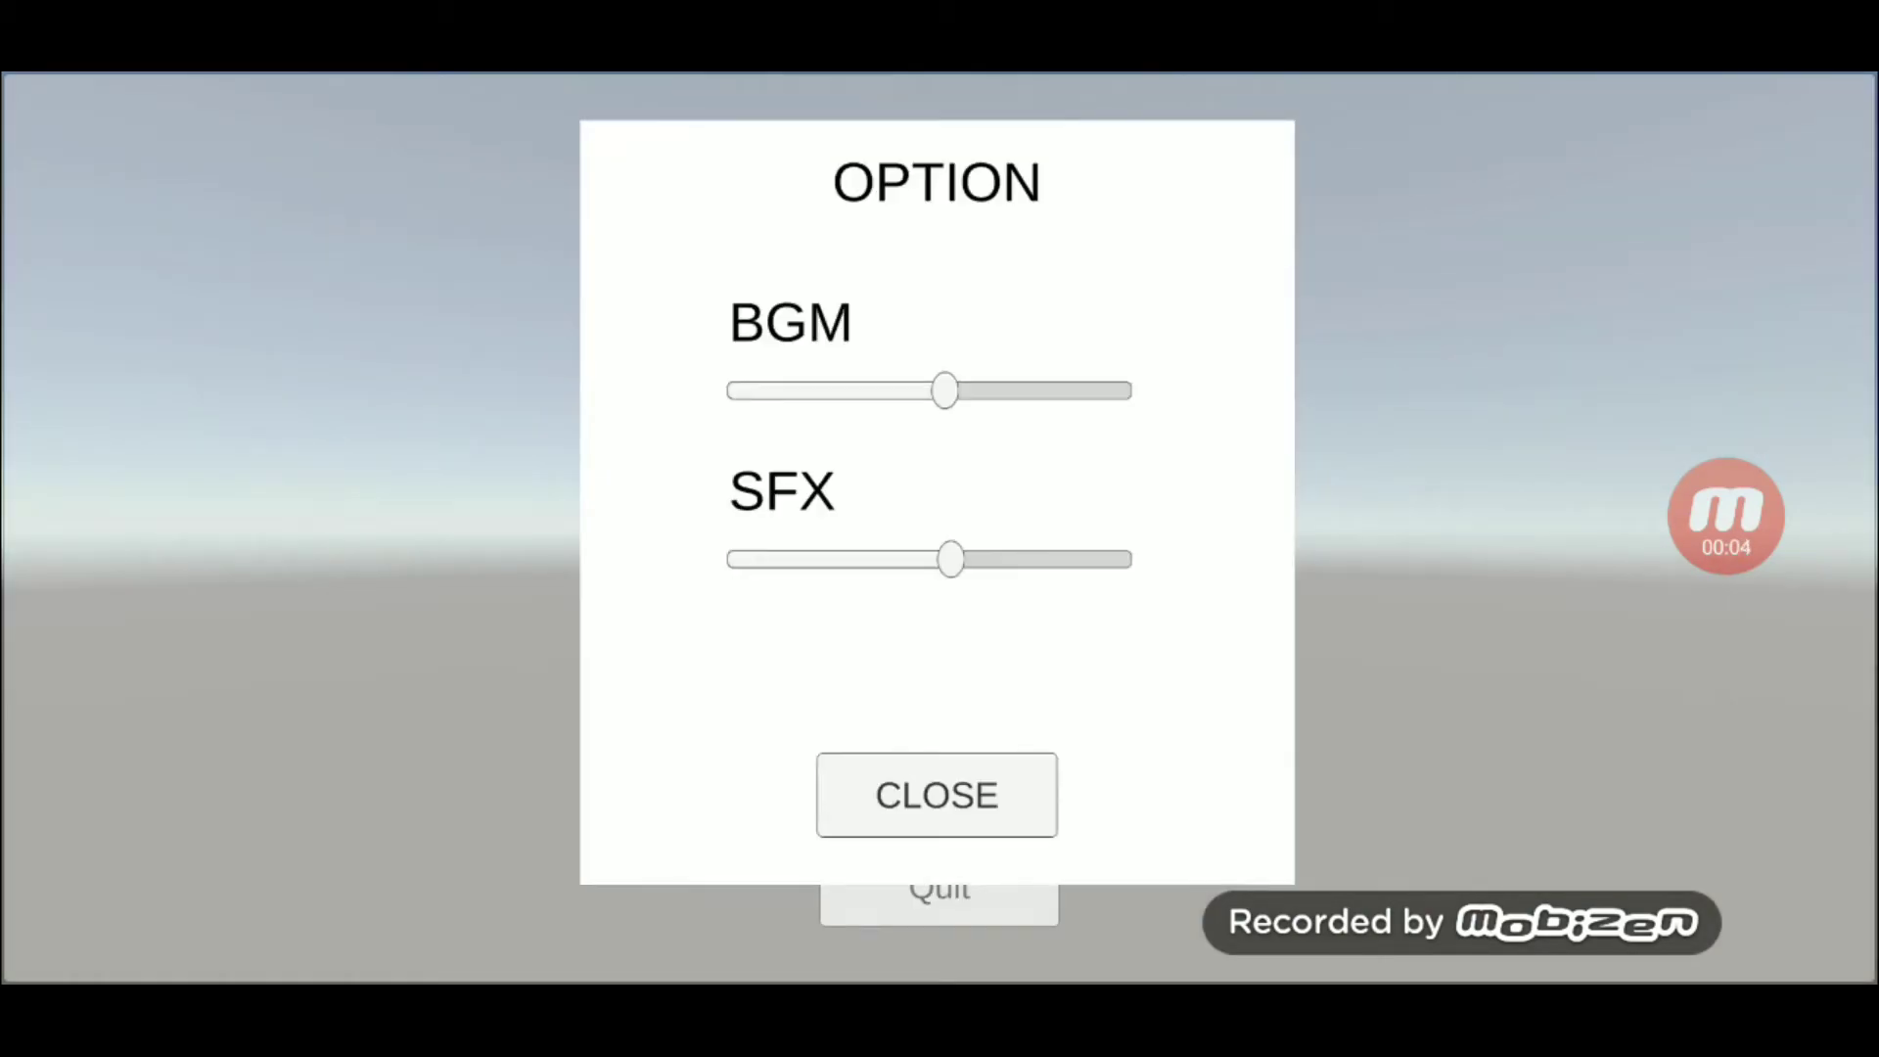
{"action": "left_click_drag", "start_coordinate": [950, 559], "coordinate": [945, 559]}
{"action": "left_click_drag", "start_coordinate": [944, 391], "coordinate": [946, 390]}
{"action": "left_click", "coordinate": [936, 795]}
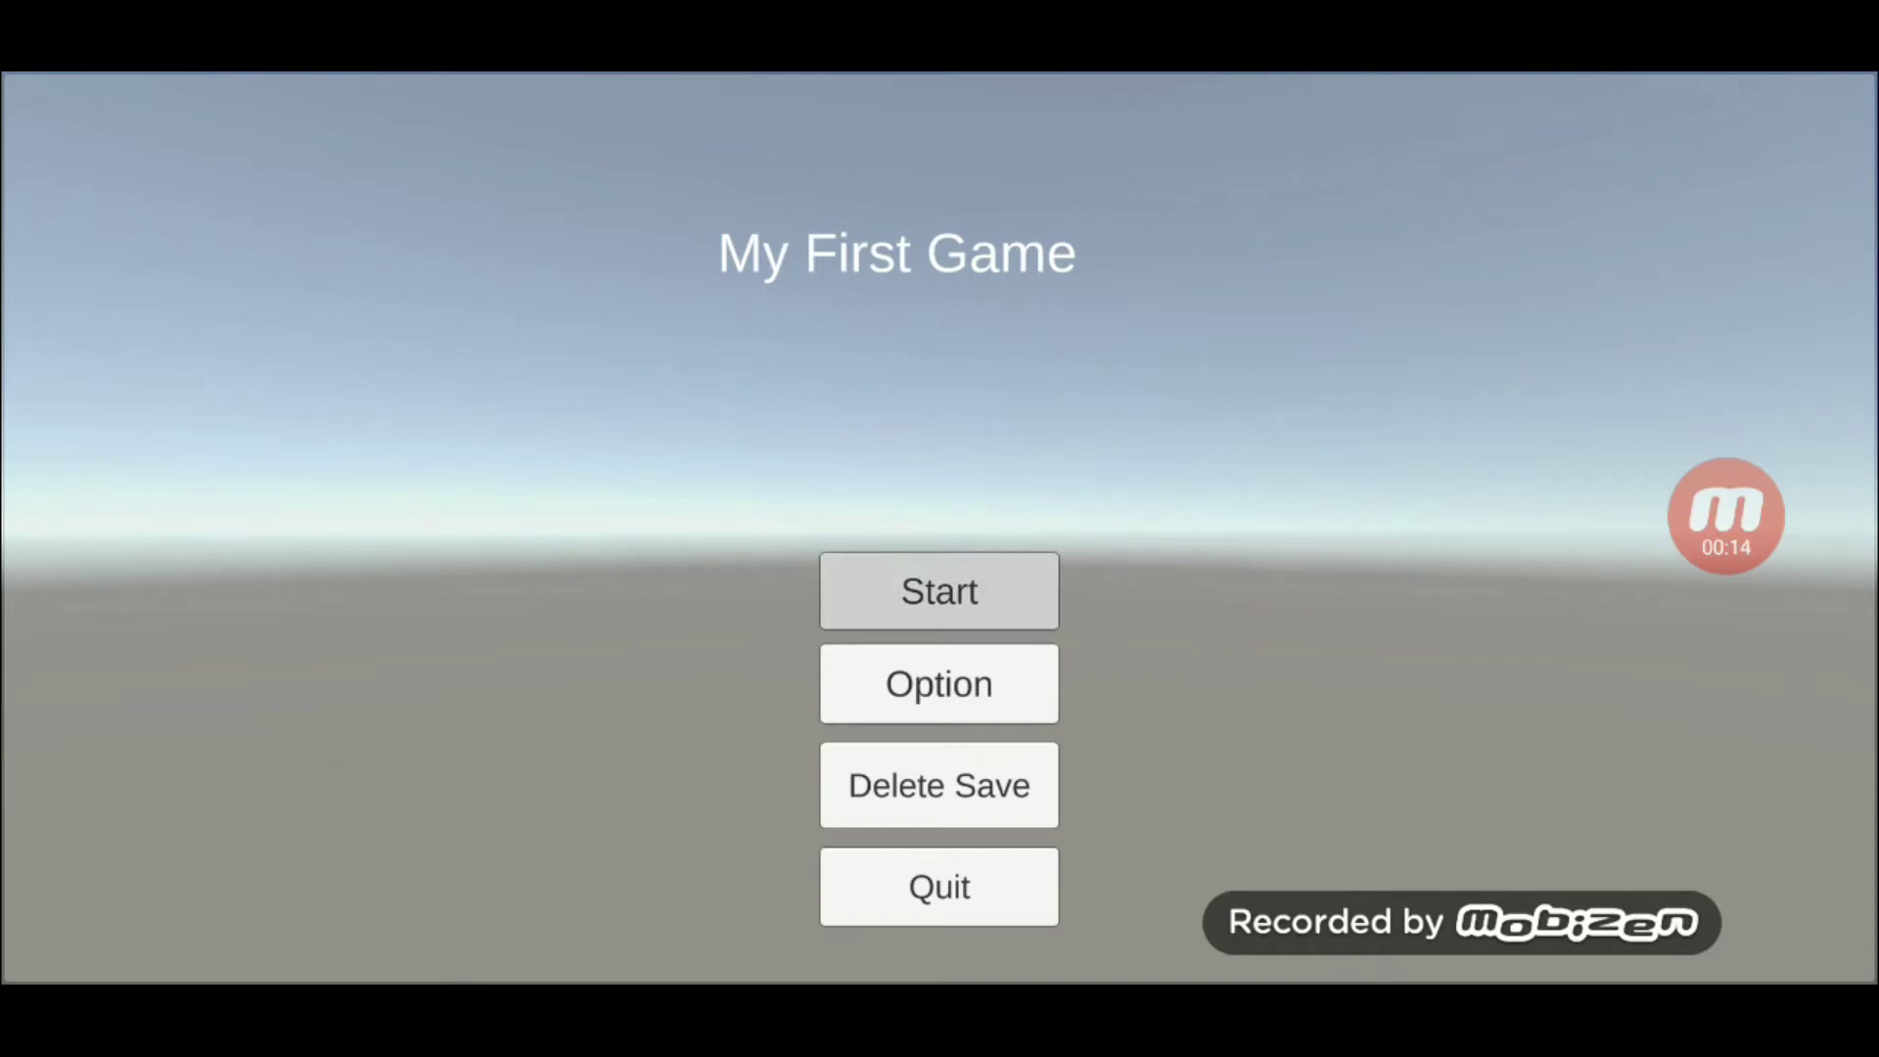
- Start the game, play with Left, Right and Fire to Game Complete, then return to the title menu
{"action": "left_click", "coordinate": [379, 885]}
{"action": "left_click", "coordinate": [1462, 866]}
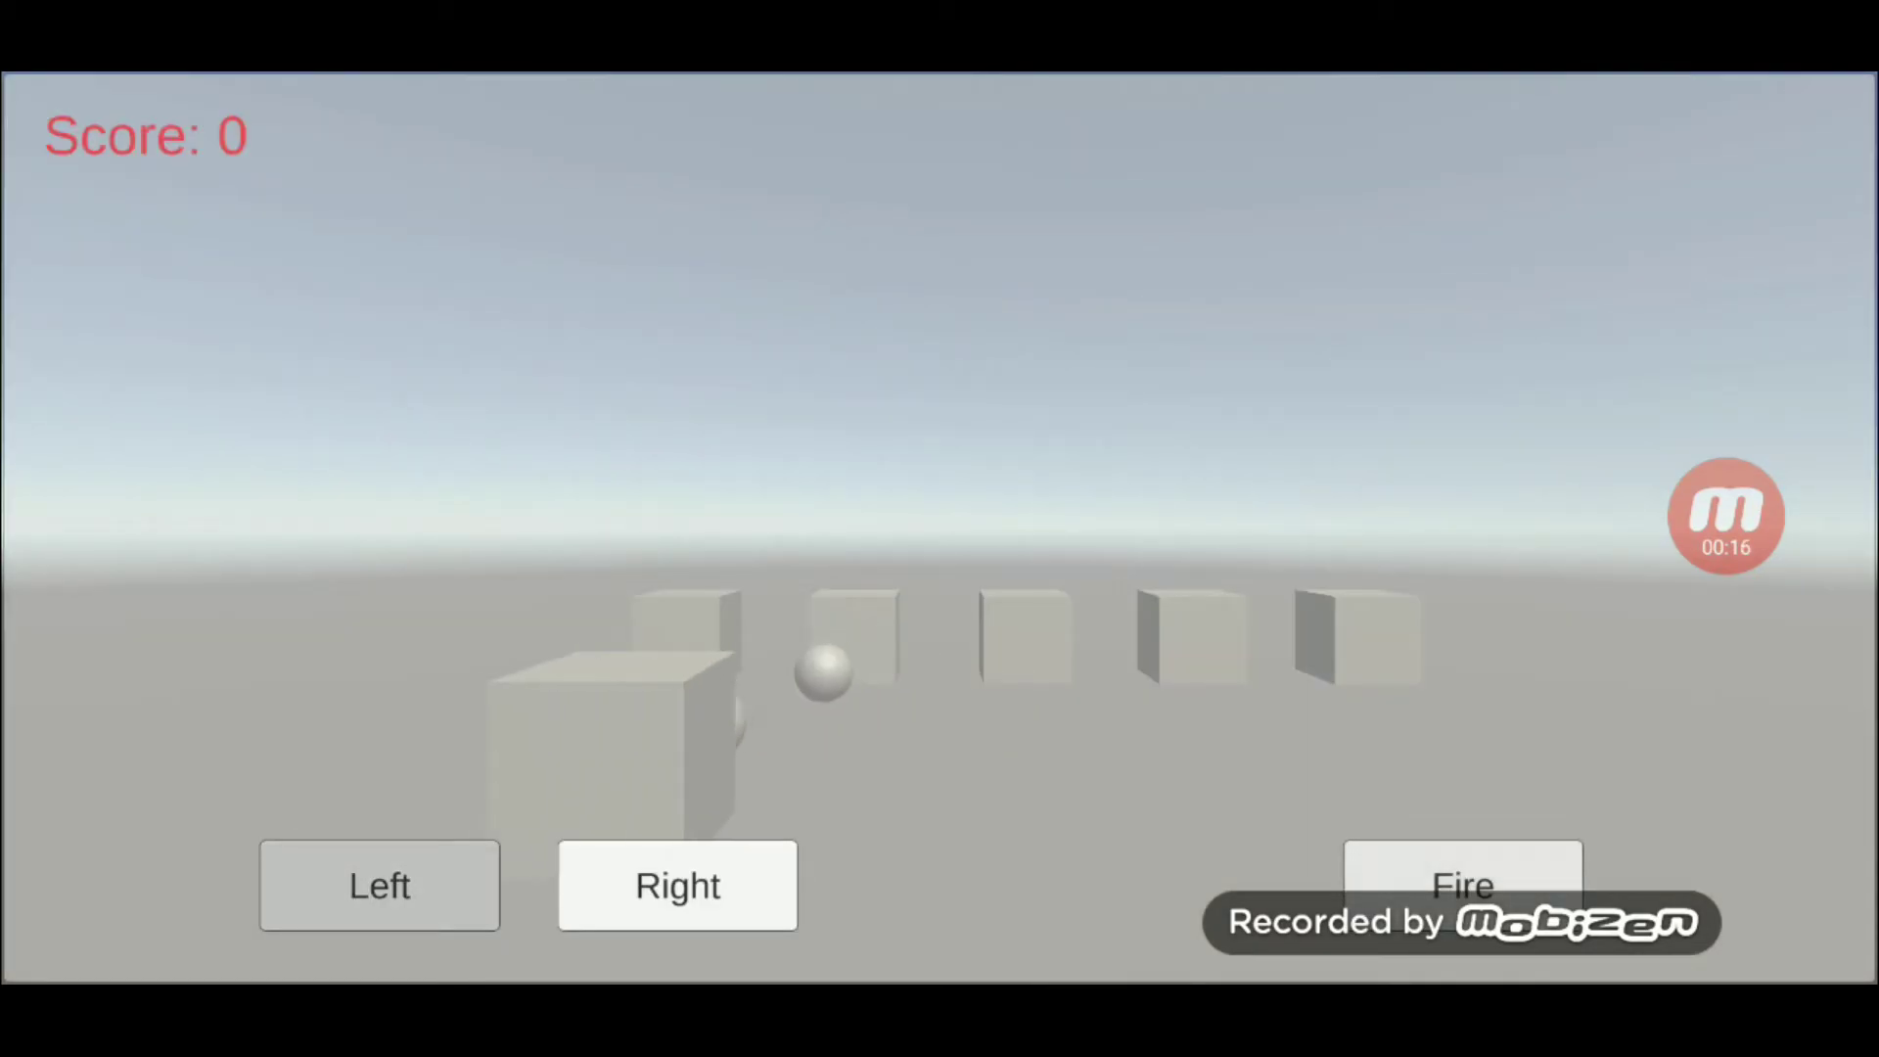
{"action": "left_click", "coordinate": [678, 884]}
{"action": "left_click", "coordinate": [1461, 867]}
{"action": "left_click", "coordinate": [1462, 866]}
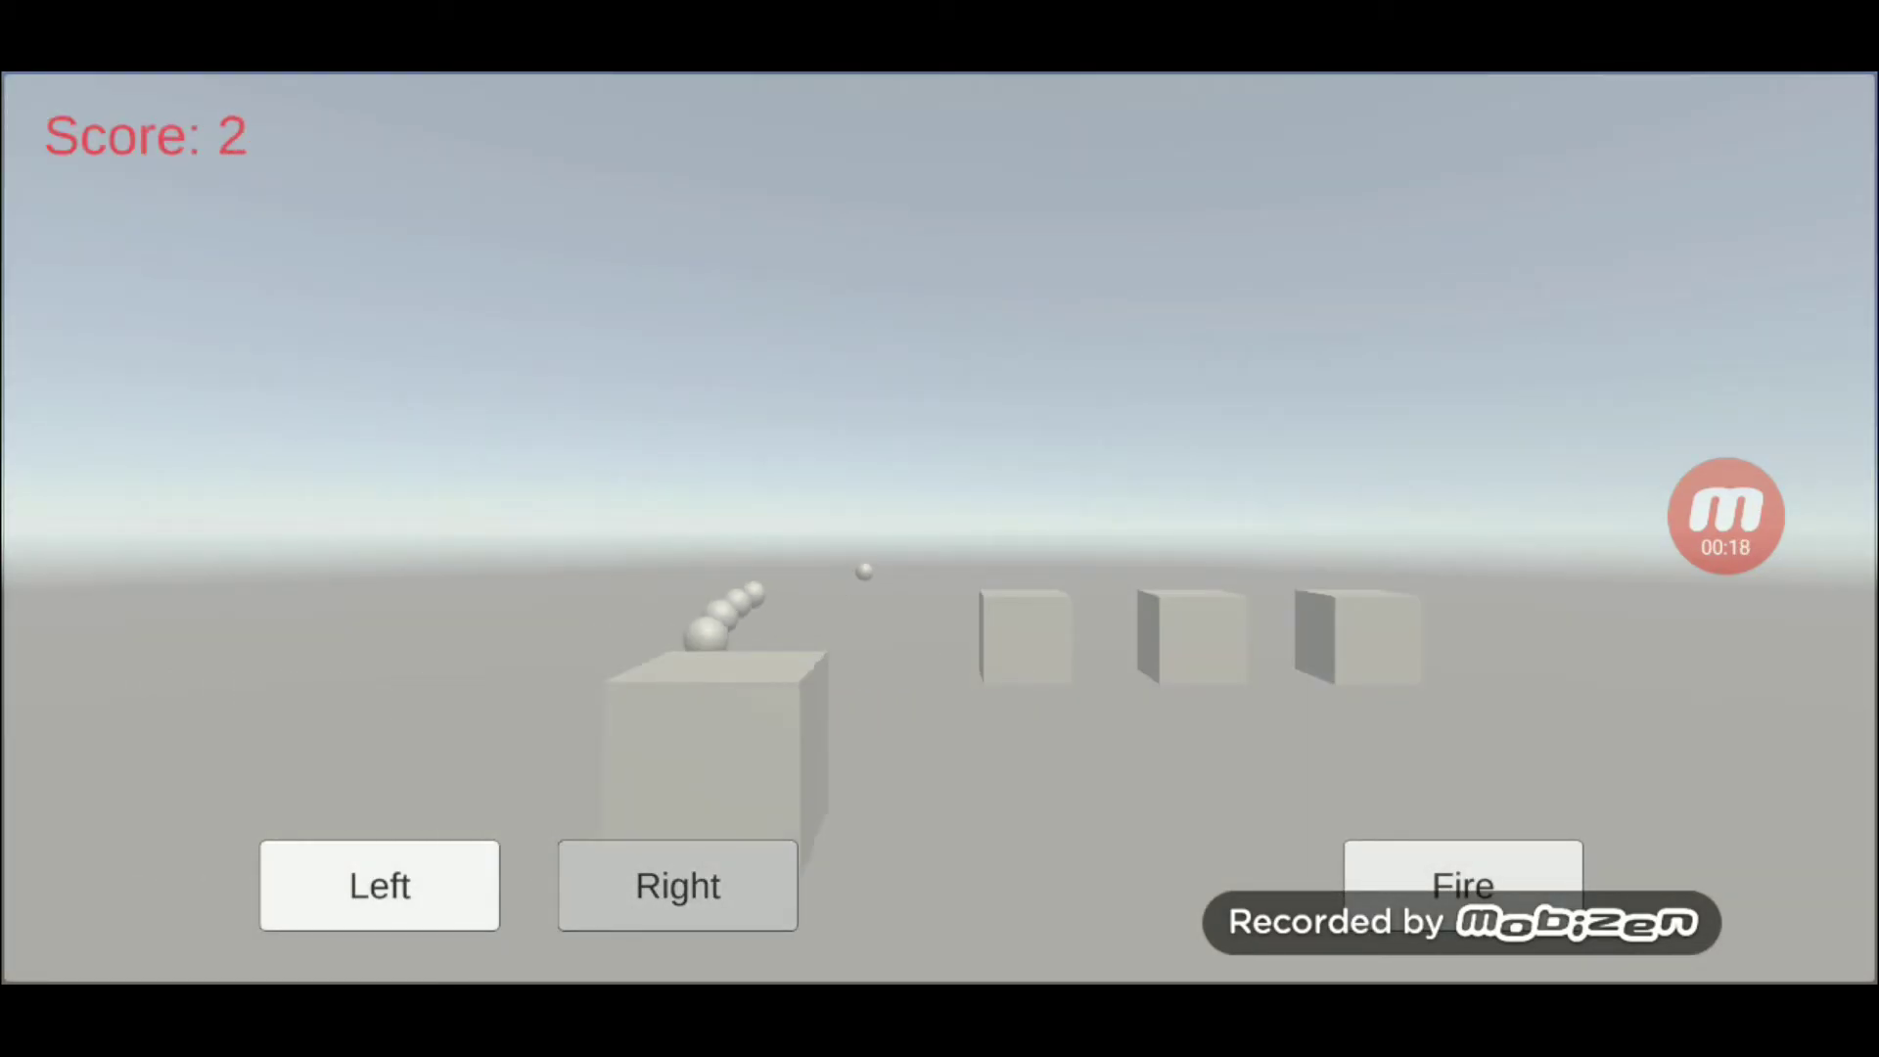
{"action": "left_click", "coordinate": [1461, 867]}
{"action": "left_click", "coordinate": [678, 884]}
{"action": "left_click", "coordinate": [1462, 866]}
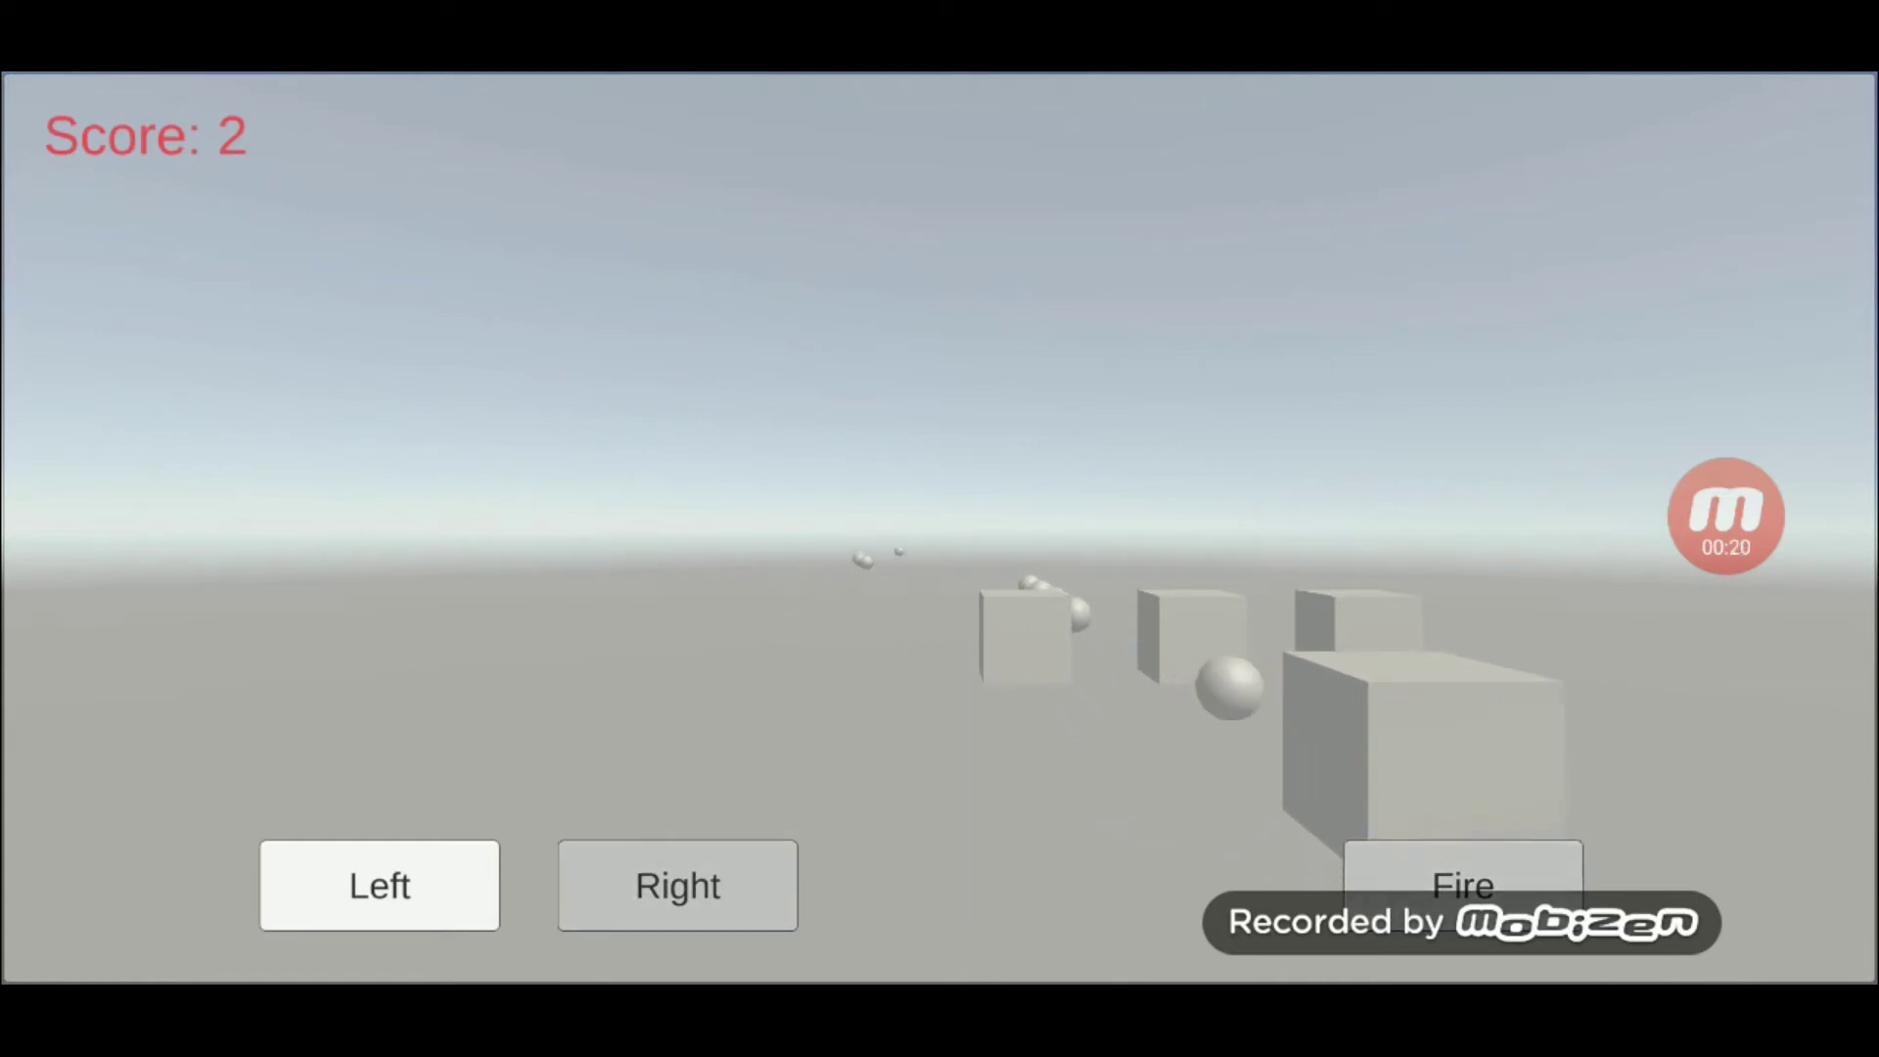
{"action": "left_click", "coordinate": [379, 884]}
{"action": "left_click", "coordinate": [1462, 867]}
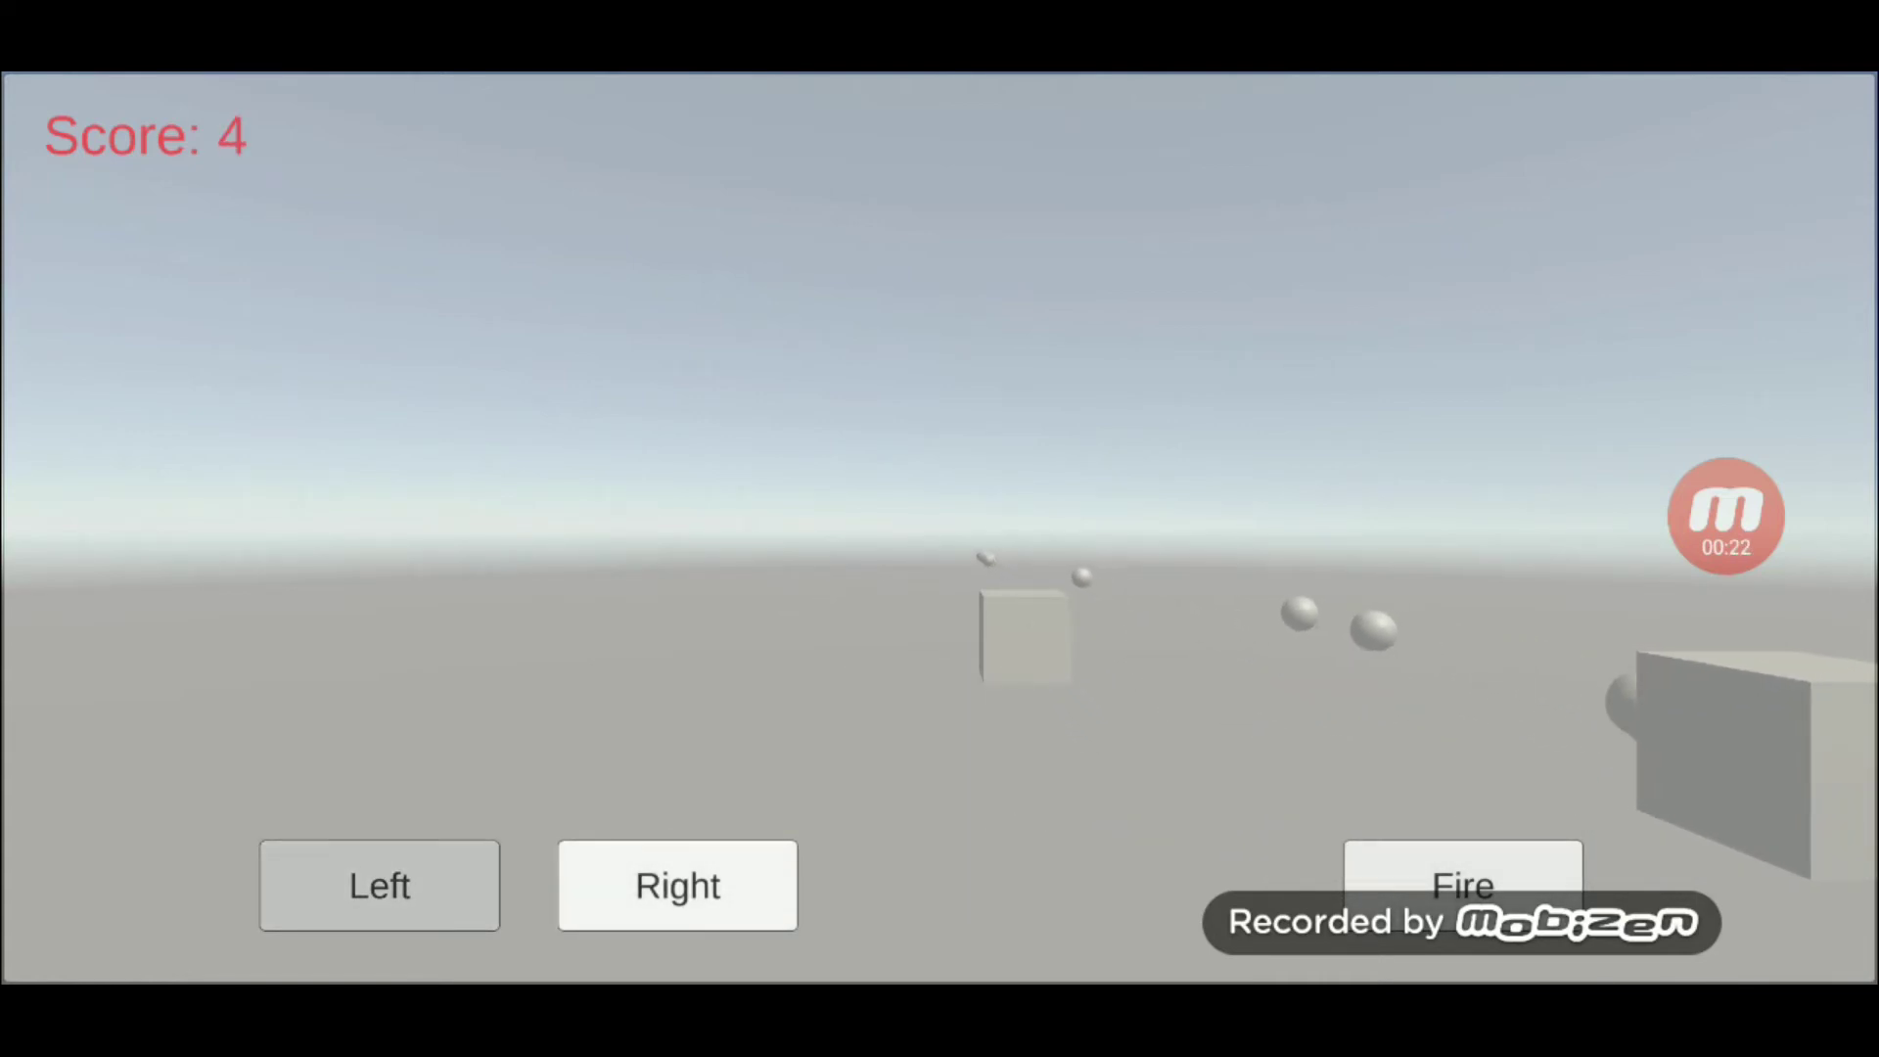
{"action": "left_click", "coordinate": [1462, 867]}
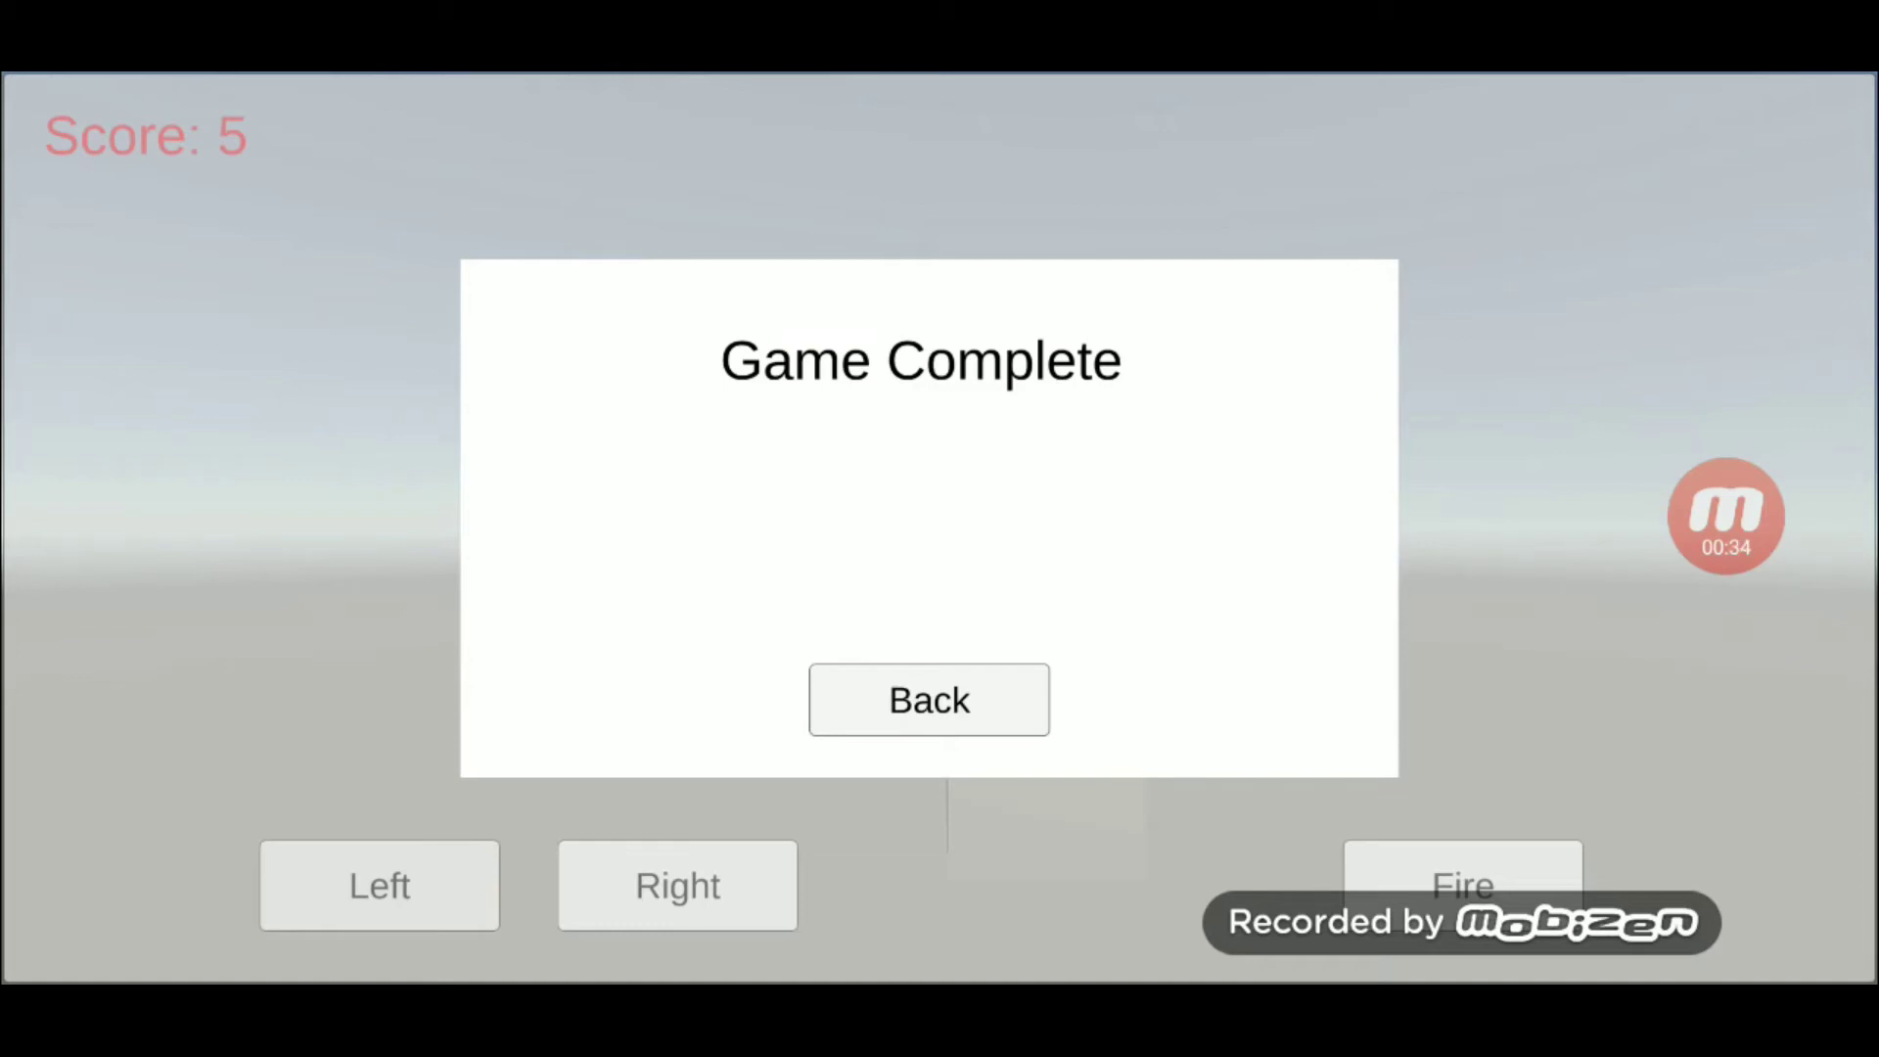
{"action": "left_click", "coordinate": [929, 700]}
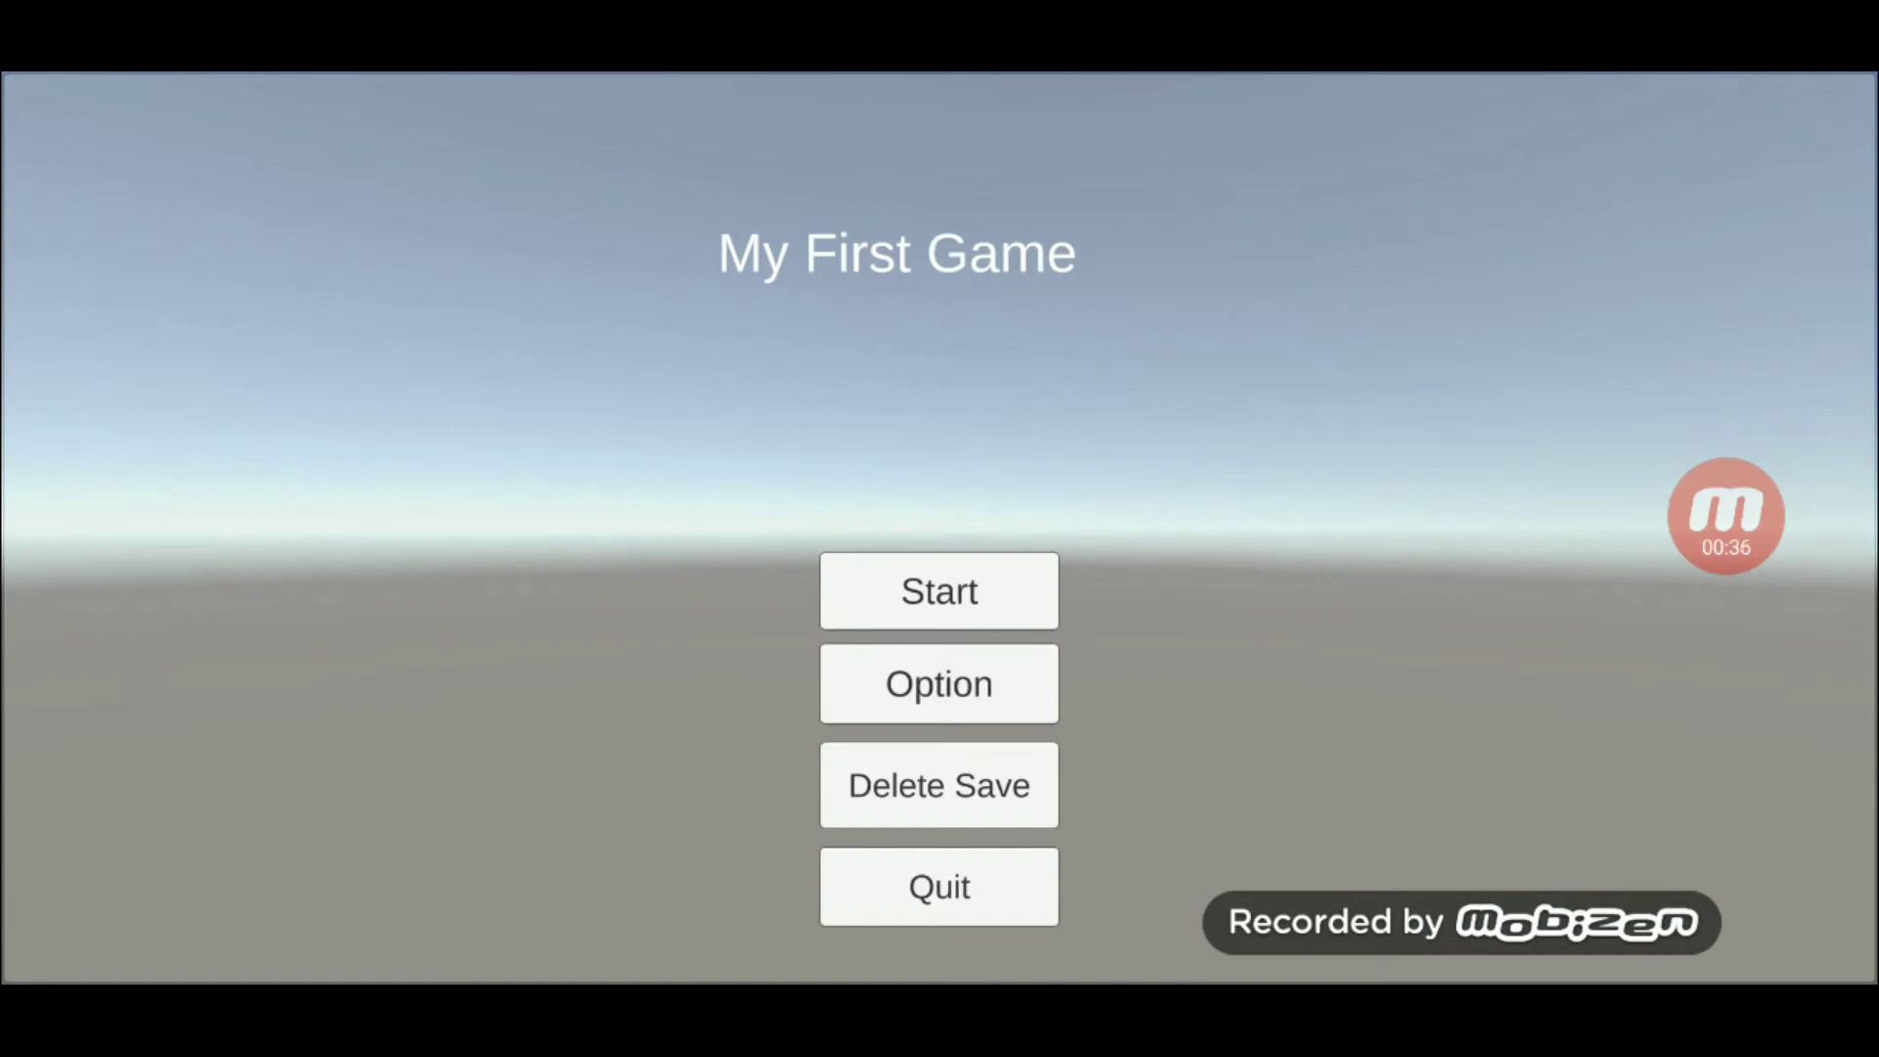